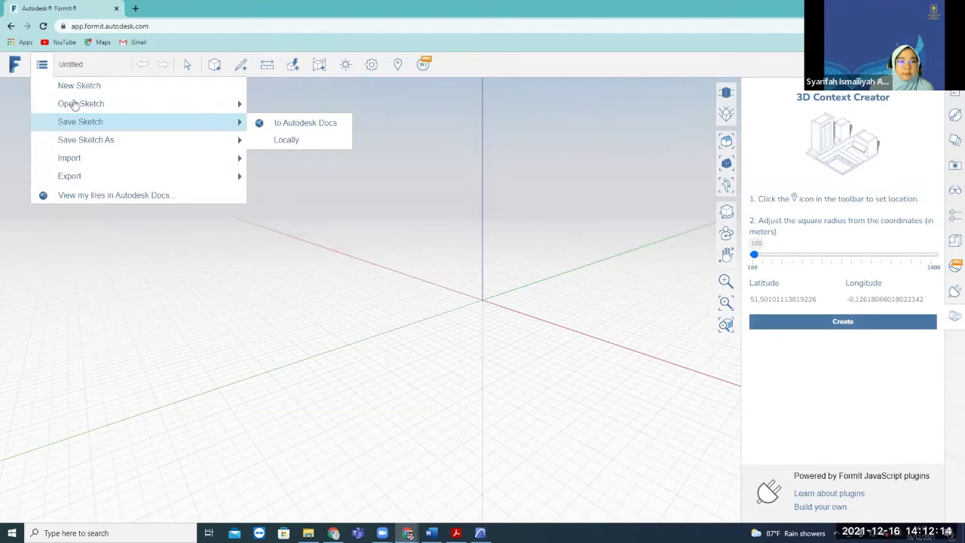
# Import a local model file from the BIM Formit Revit folder into the sketch.
pyautogui.moveTo(74, 106)
pyautogui.moveTo(104, 160)
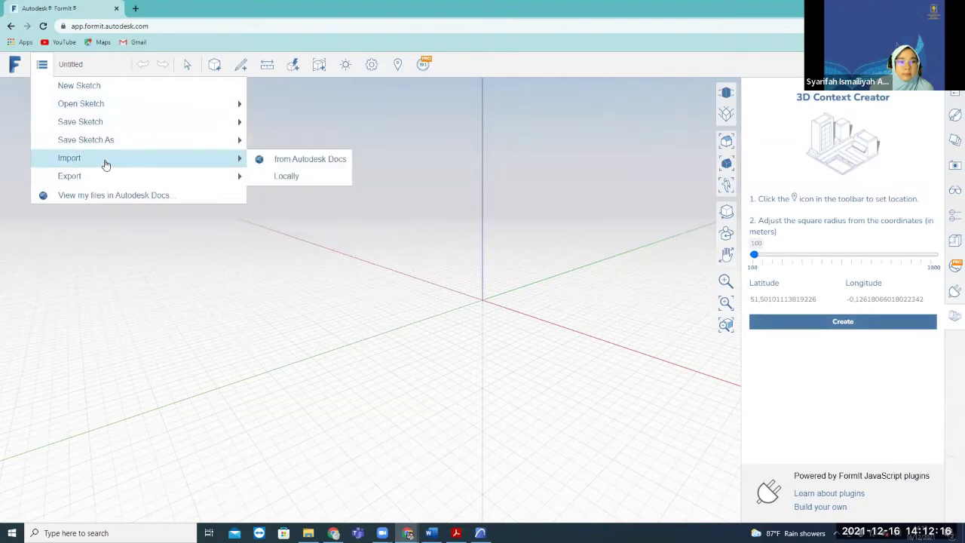
pyautogui.click(309, 182)
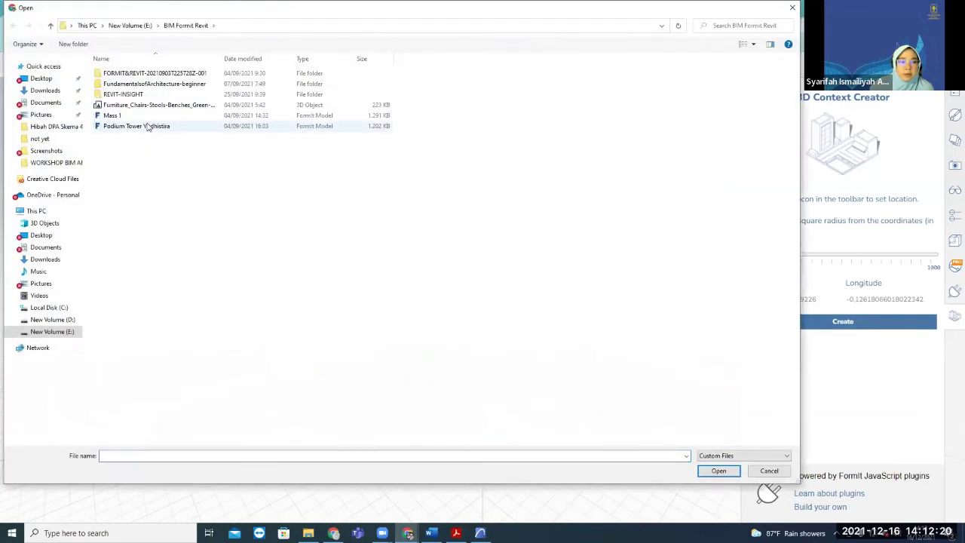
pyautogui.click(148, 127)
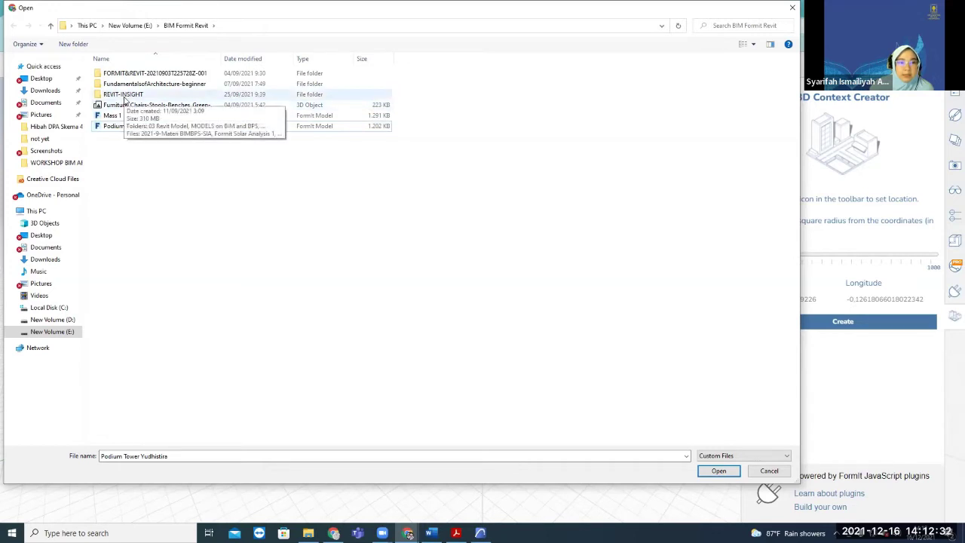
pyautogui.click(768, 454)
pyautogui.click(733, 420)
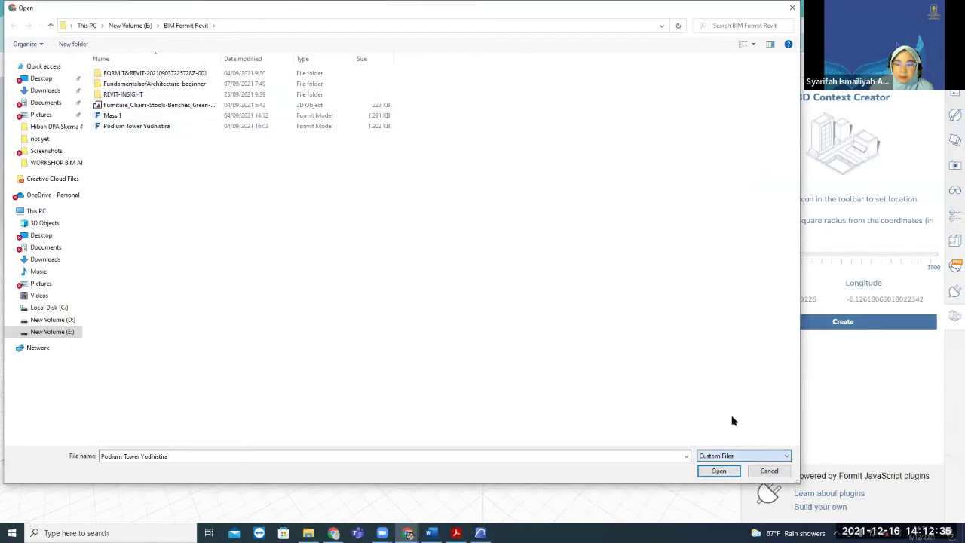
pyautogui.click(139, 108)
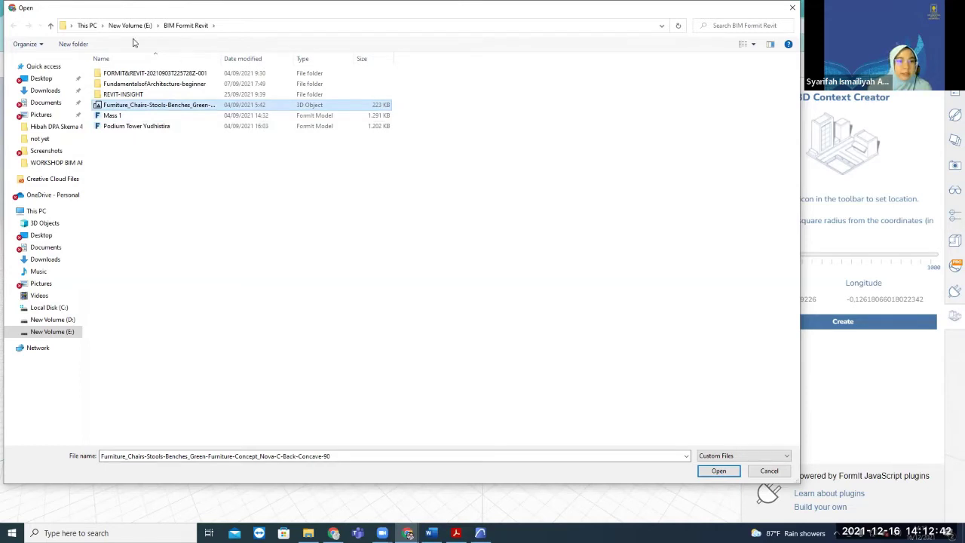
pyautogui.click(50, 26)
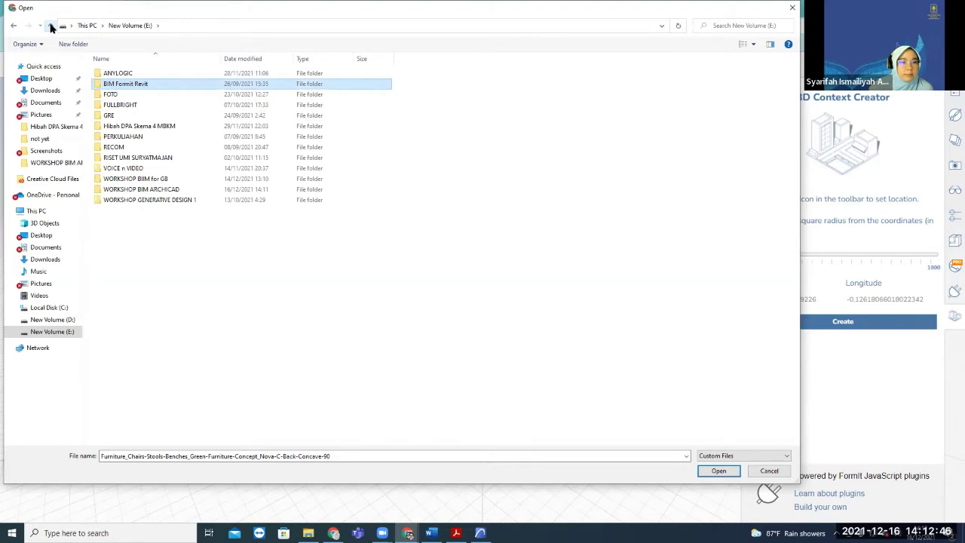
pyautogui.click(14, 26)
pyautogui.click(719, 471)
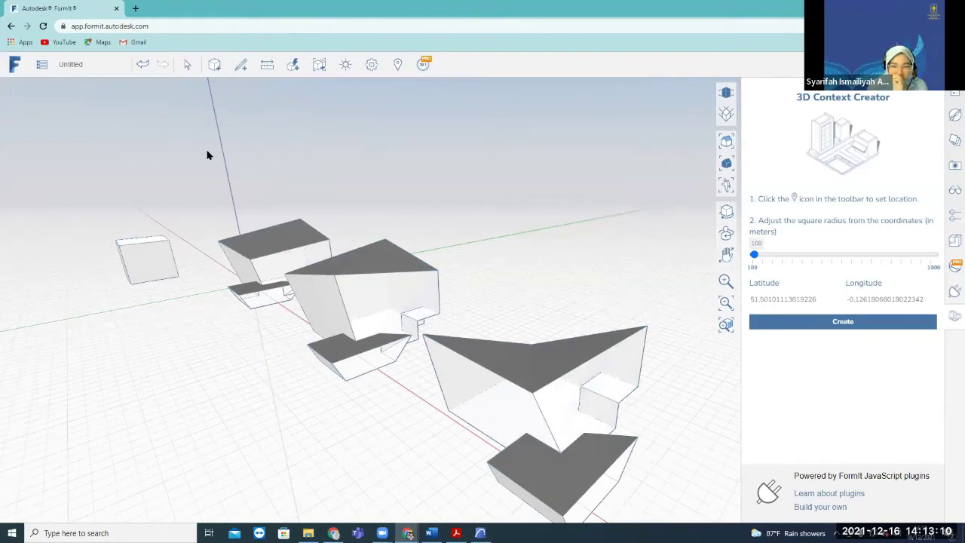
pyautogui.hotkey('ctrl', 'a')
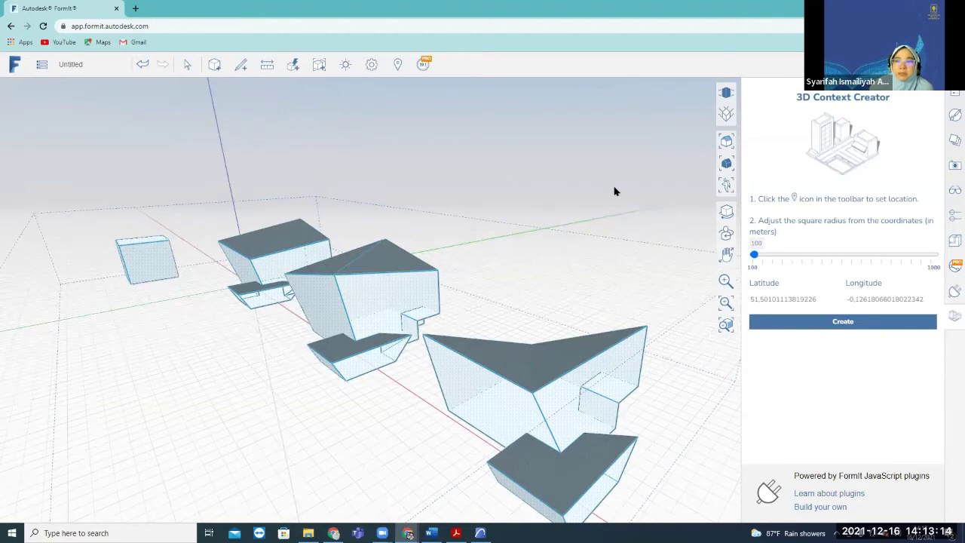
pyautogui.press('Escape')
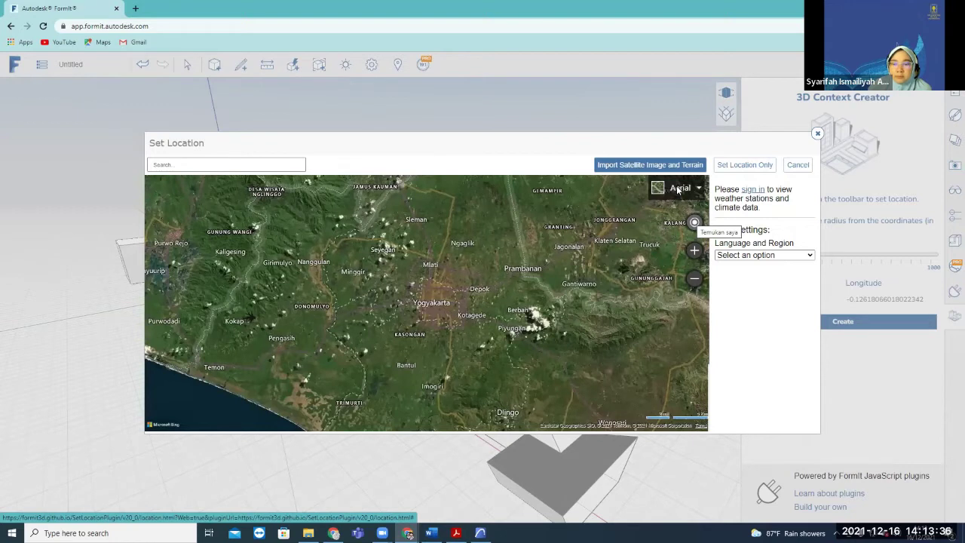
# Search the location map for "sleman" and choose Kabupaten Sleman, Indonesia.
pyautogui.click(678, 190)
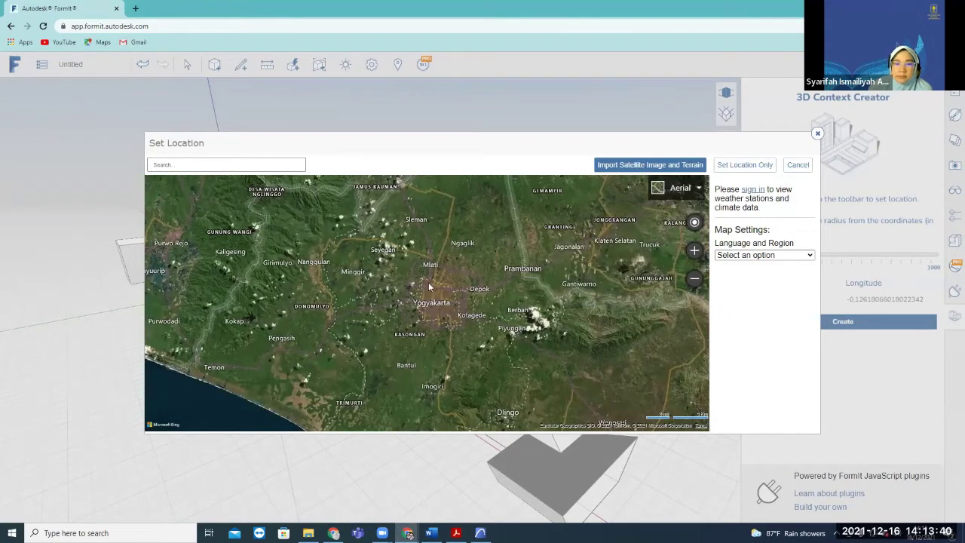
pyautogui.scroll(1, 431, 288)
pyautogui.scroll(5, 323, 294)
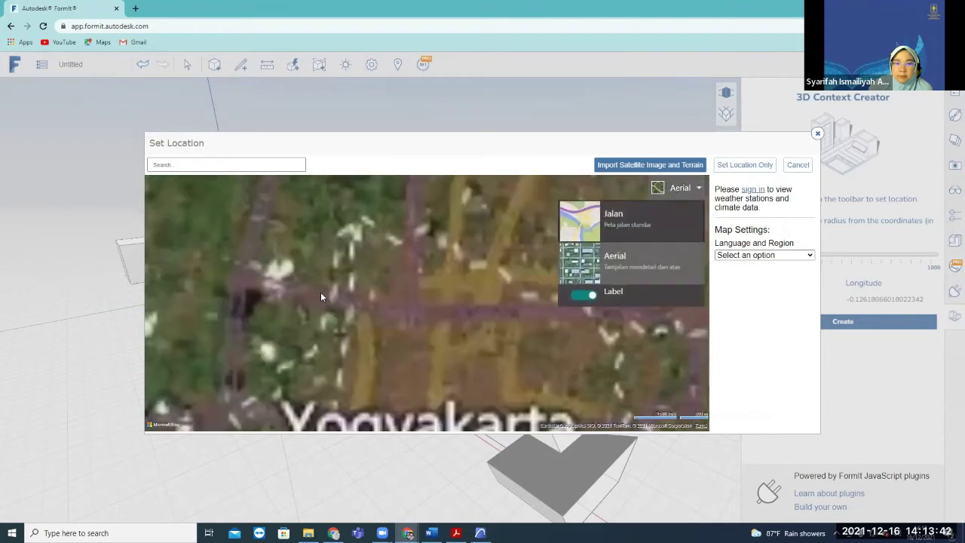
pyautogui.click(211, 166)
pyautogui.click(212, 166)
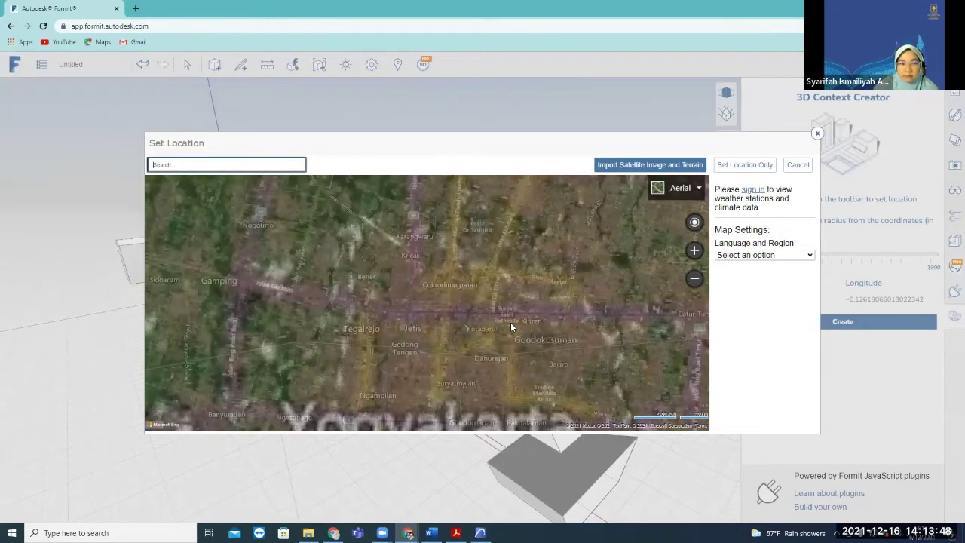
pyautogui.write('sleman')
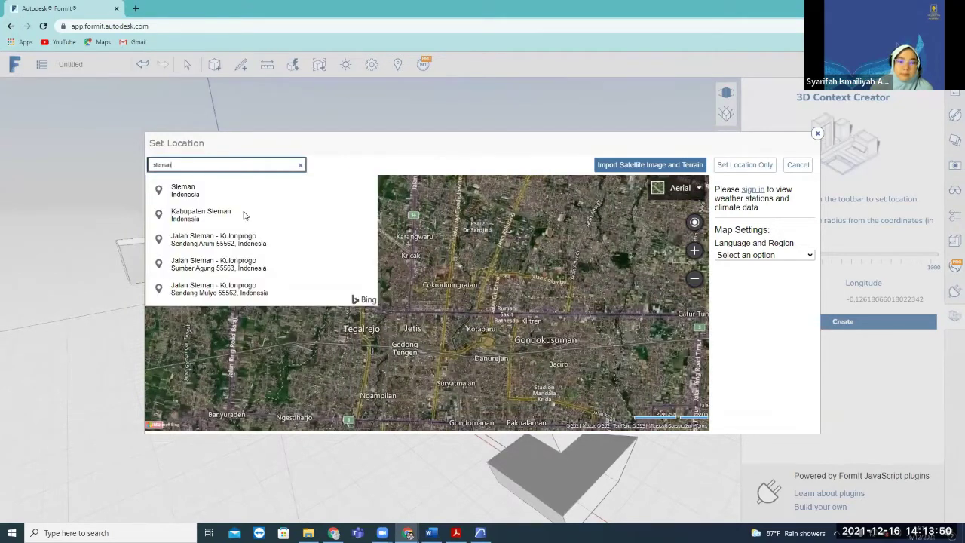
pyautogui.click(244, 216)
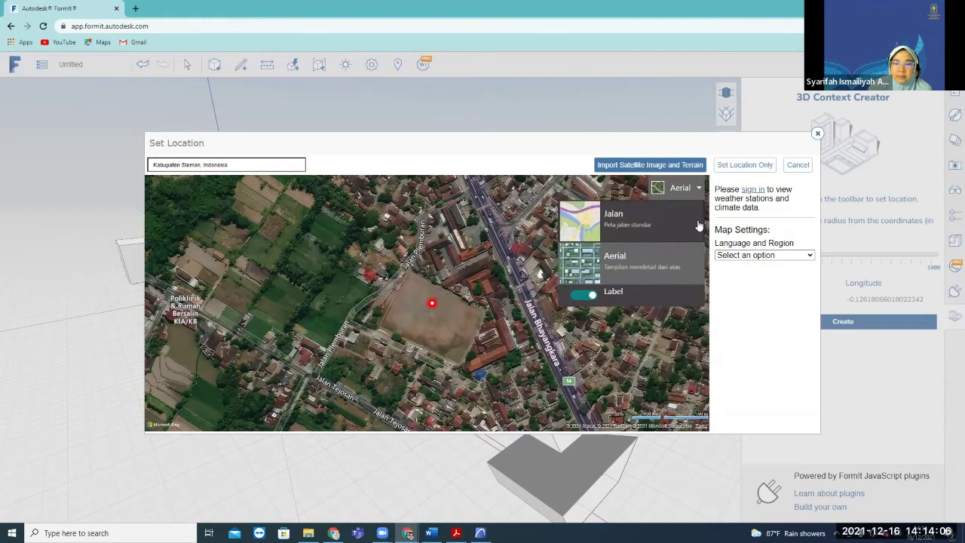
# Import the satellite image and terrain of the Kabupaten Sleman site, framing the bare open field together with its surrounding houses and farmland.
pyautogui.scroll(1, 423, 307)
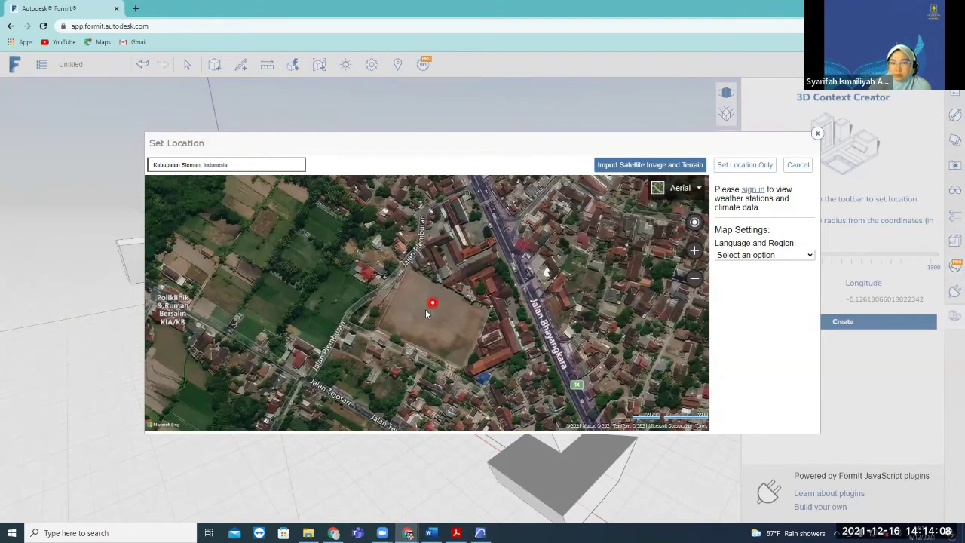
pyautogui.scroll(1, 425, 309)
pyautogui.scroll(1, 425, 309)
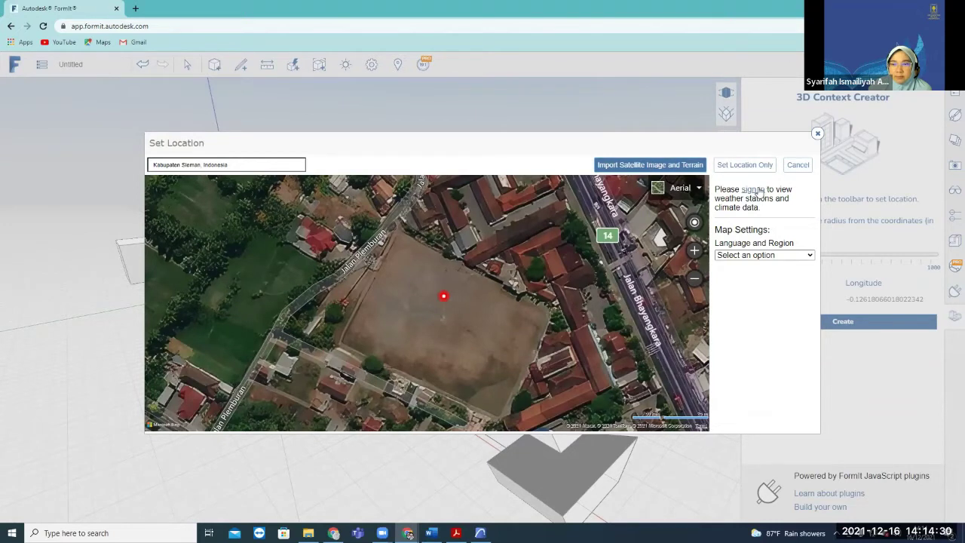
pyautogui.click(676, 171)
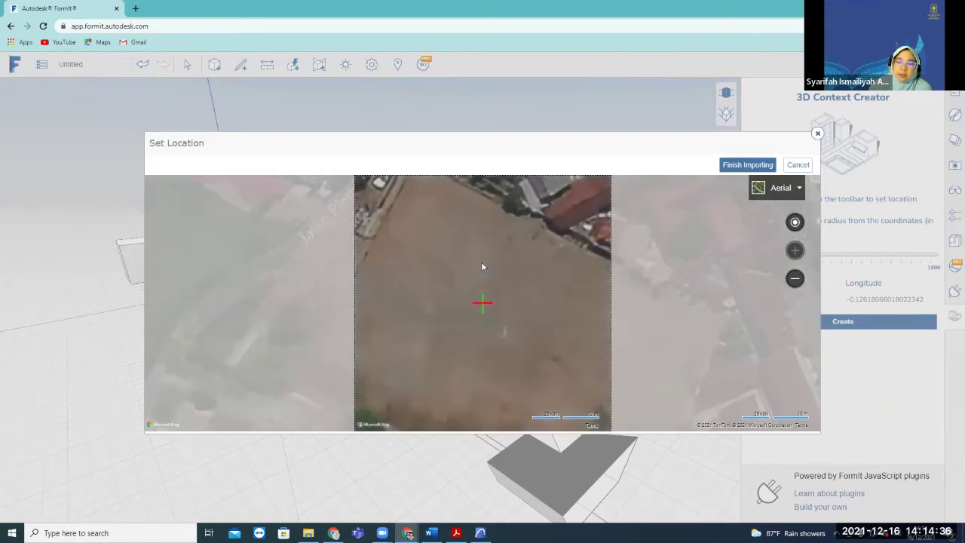
pyautogui.scroll(-2, 471, 281)
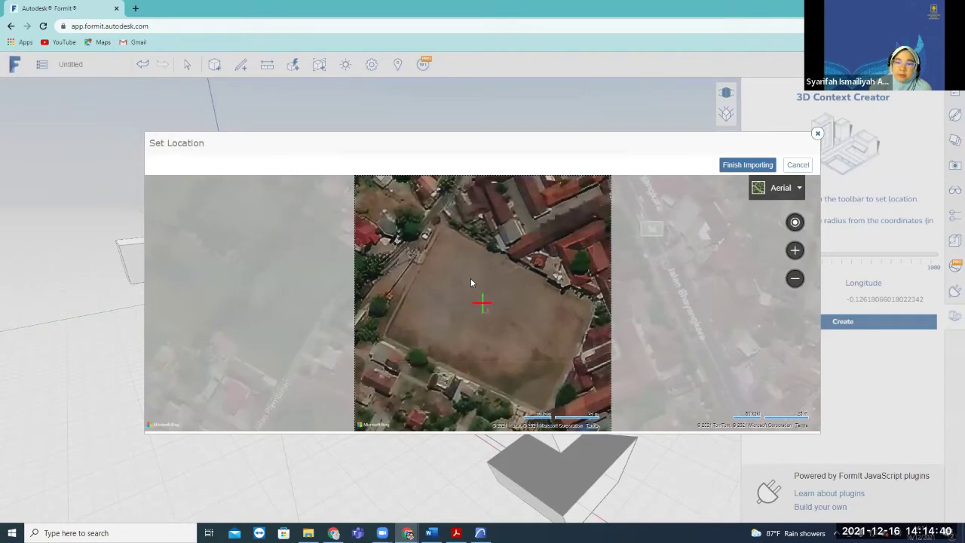
pyautogui.scroll(-1, 471, 282)
pyautogui.scroll(1, 586, 277)
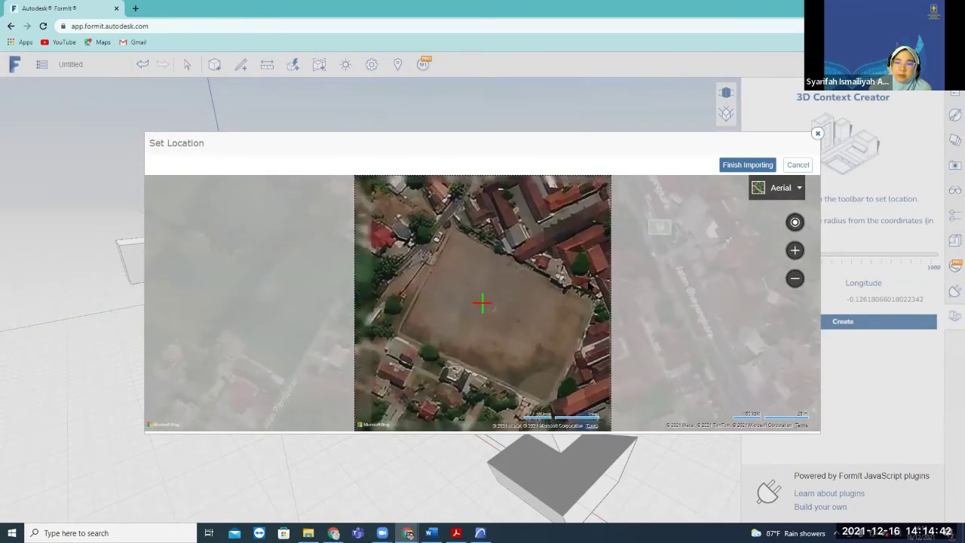
pyautogui.scroll(-1, 555, 283)
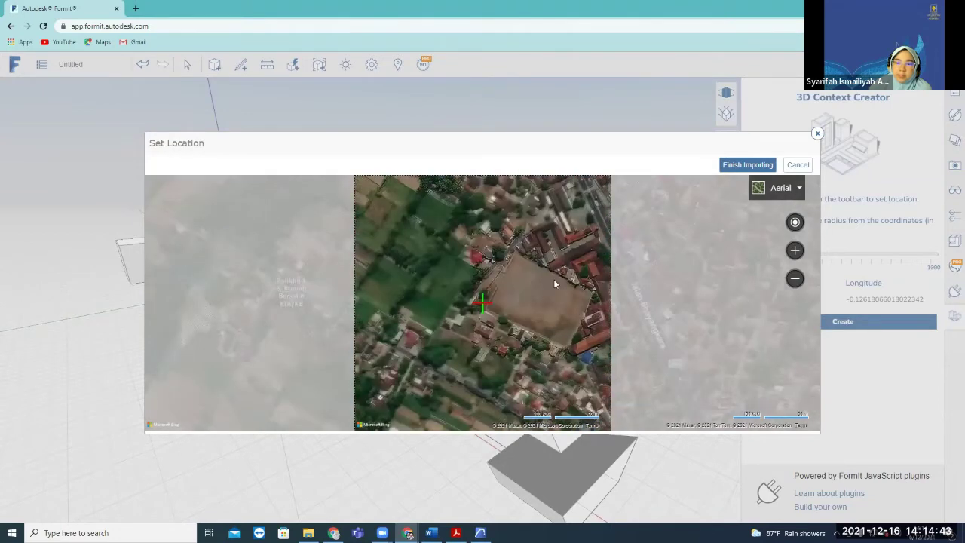
pyautogui.click(753, 167)
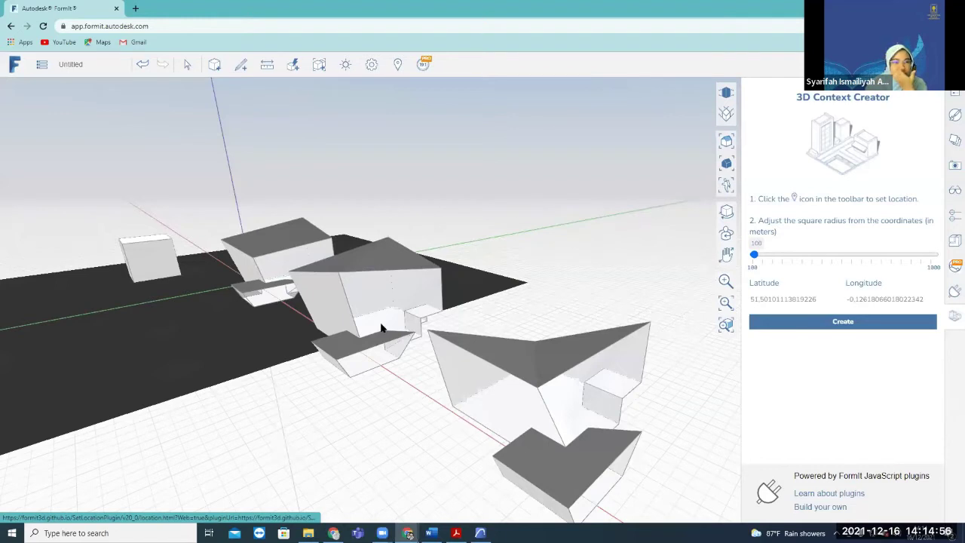
# Examine the imported satellite terrain from several angles, including its edge thickness and how the building masses sit on it.
pyautogui.scroll(-3, 499, 150)
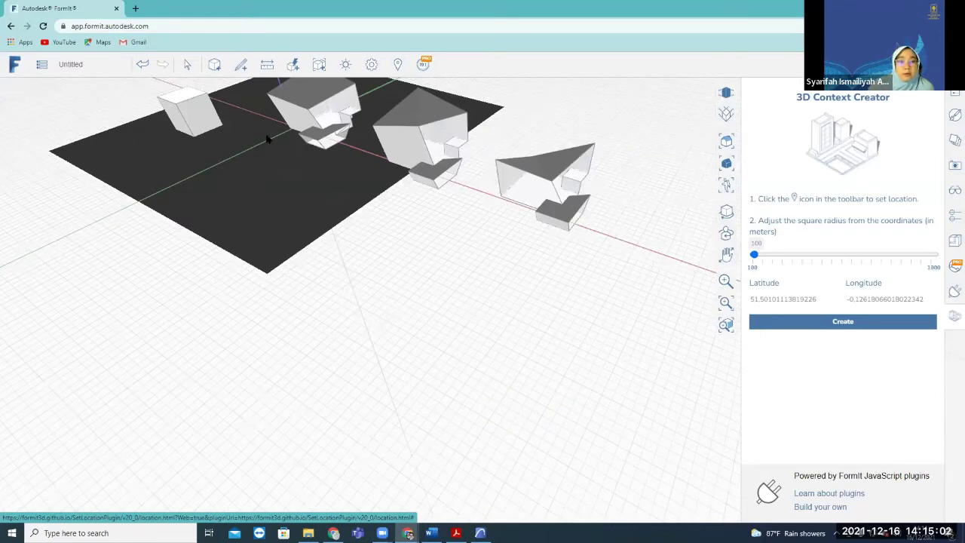
pyautogui.moveTo(267, 138); pyautogui.dragTo(294, 181, button='right')
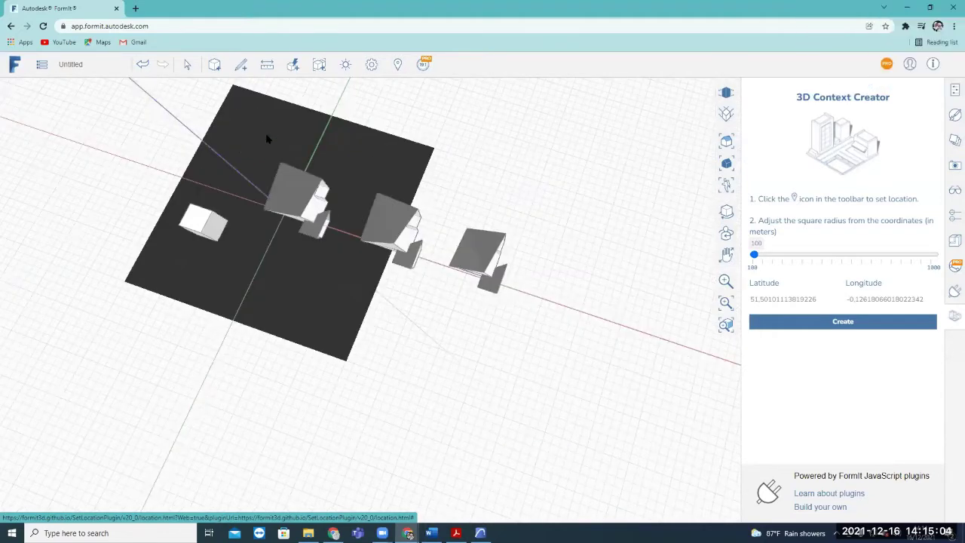
pyautogui.rightClick(267, 167)
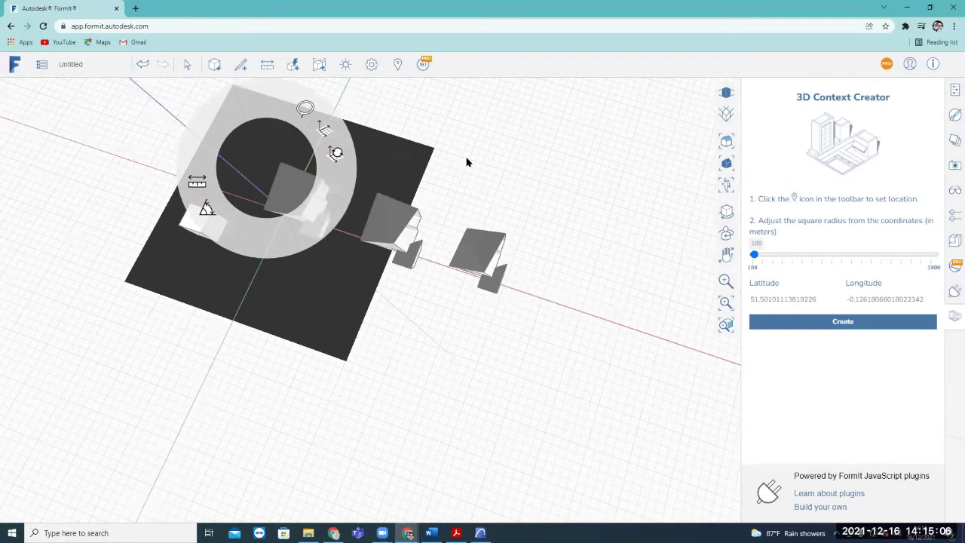
pyautogui.click(472, 155)
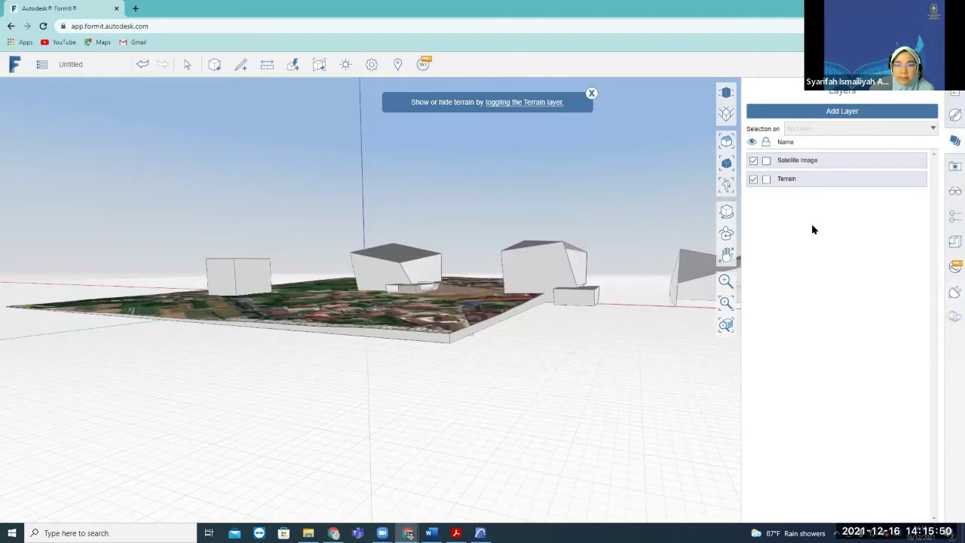
pyautogui.click(422, 337)
pyautogui.moveTo(377, 366); pyautogui.dragTo(429, 369, button='right')
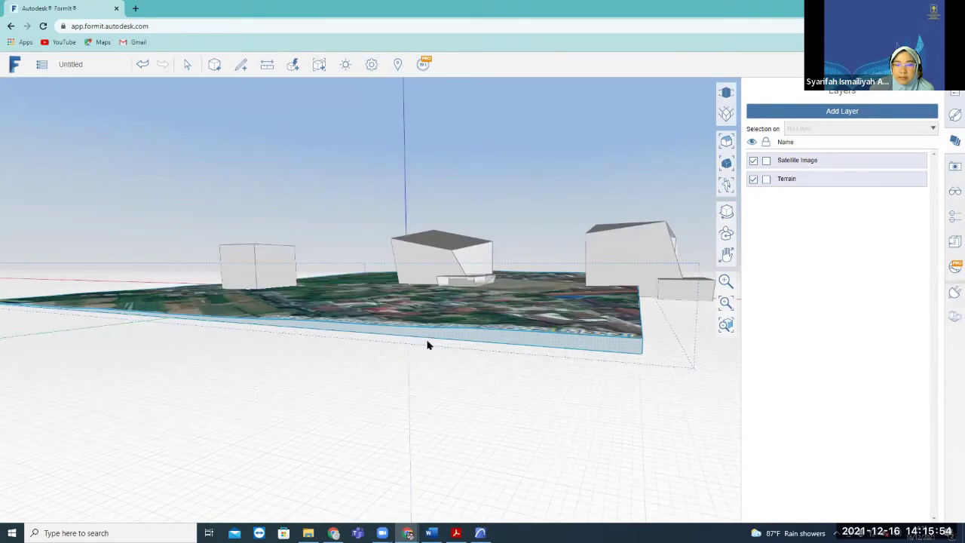
pyautogui.scroll(3, 317, 306)
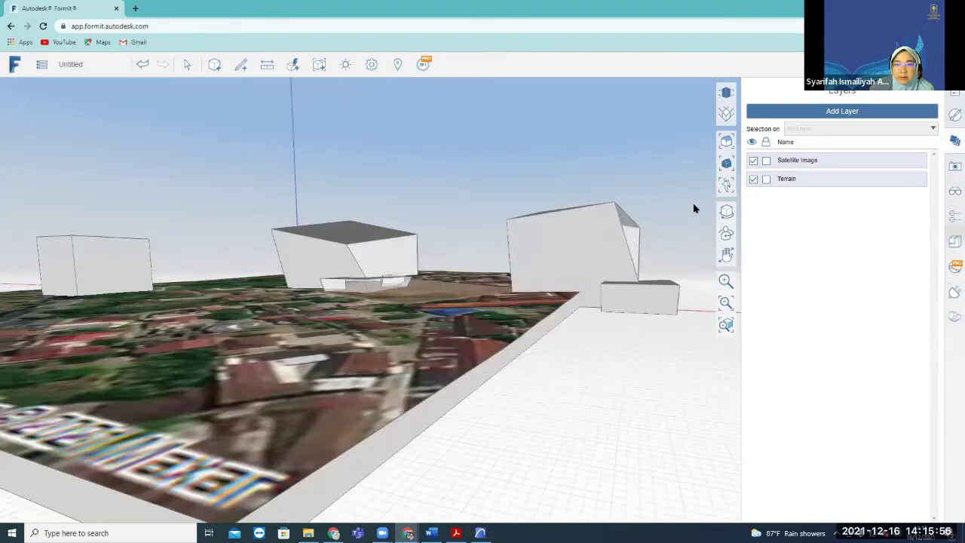
pyautogui.scroll(-3, 483, 239)
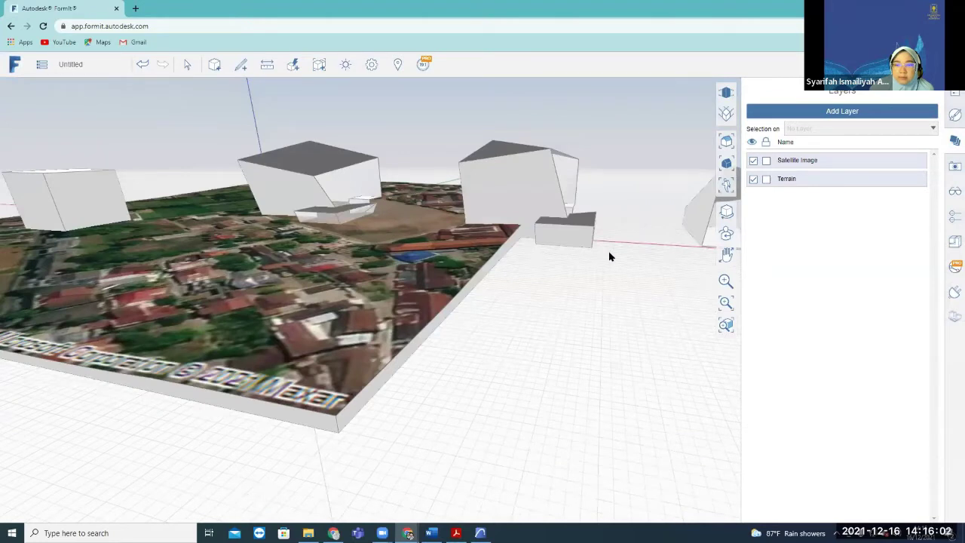
pyautogui.scroll(-1, 413, 381)
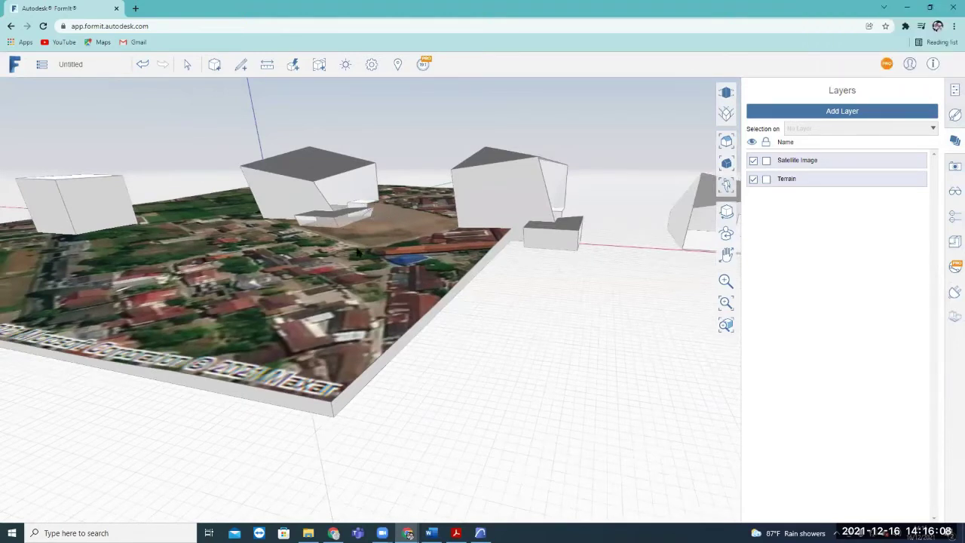
pyautogui.moveTo(378, 178); pyautogui.dragTo(378, 179, button='middle')
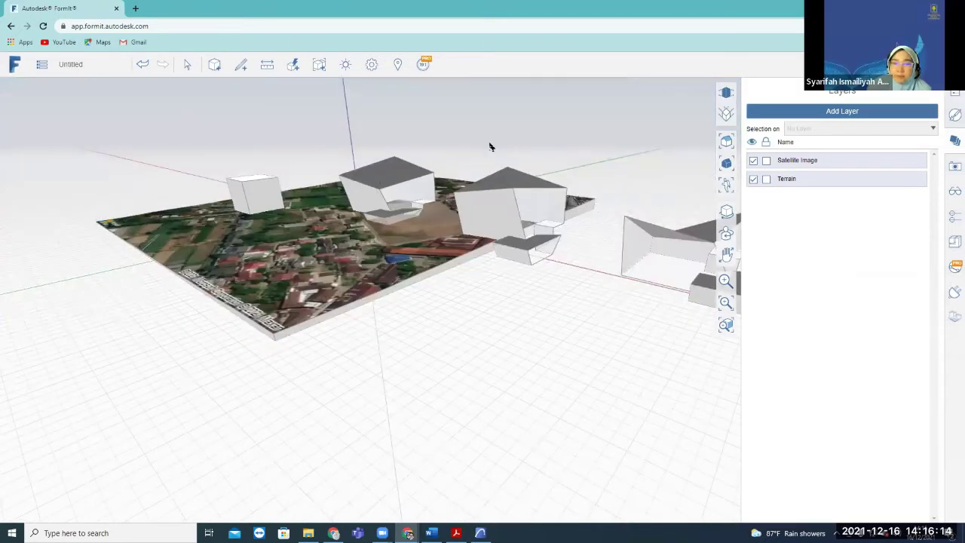
pyautogui.scroll(-1, 349, 111)
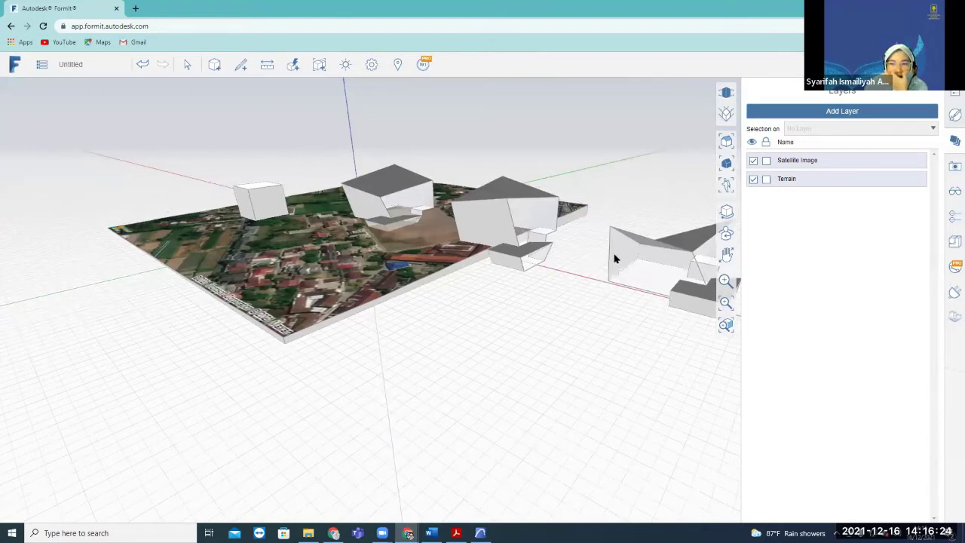
pyautogui.moveTo(954, 113); pyautogui.dragTo(955, 107, button='right')
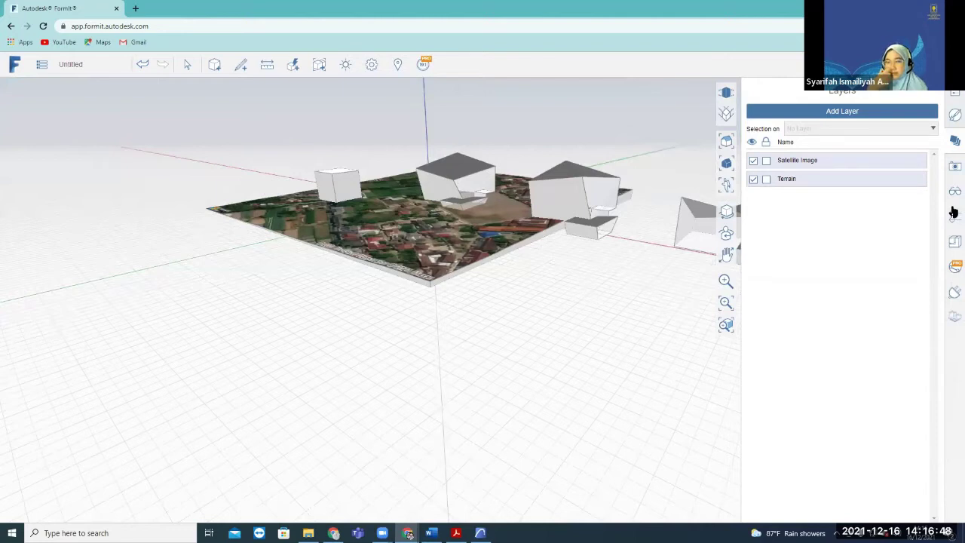
# Select the whole model and add 10 levels with a distance of 3 m between them.
pyautogui.hotkey('ctrl', 'a')
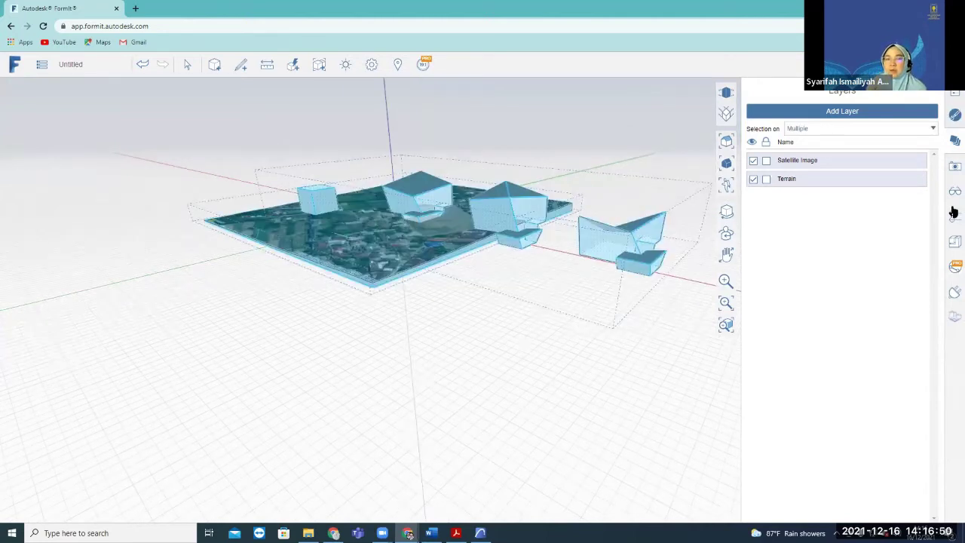
pyautogui.click(954, 214)
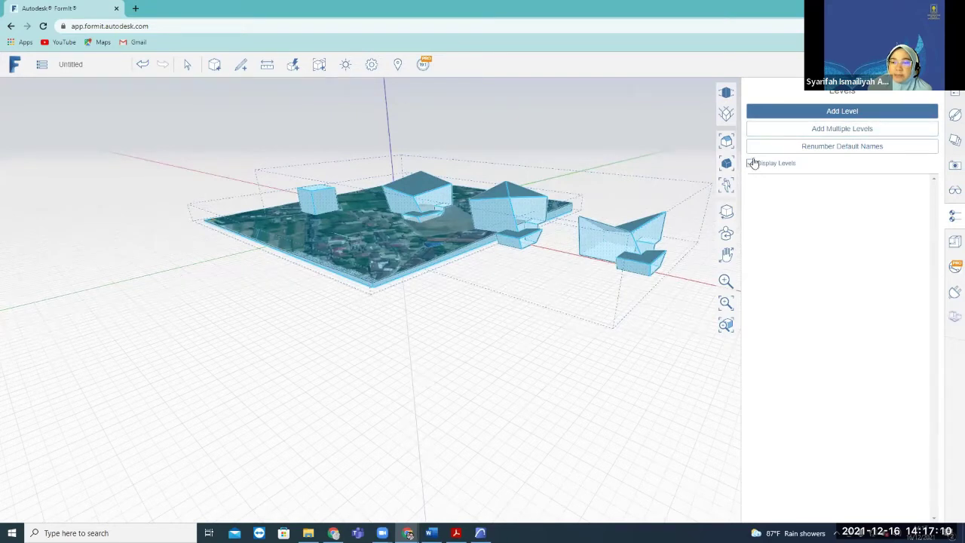
pyautogui.click(806, 129)
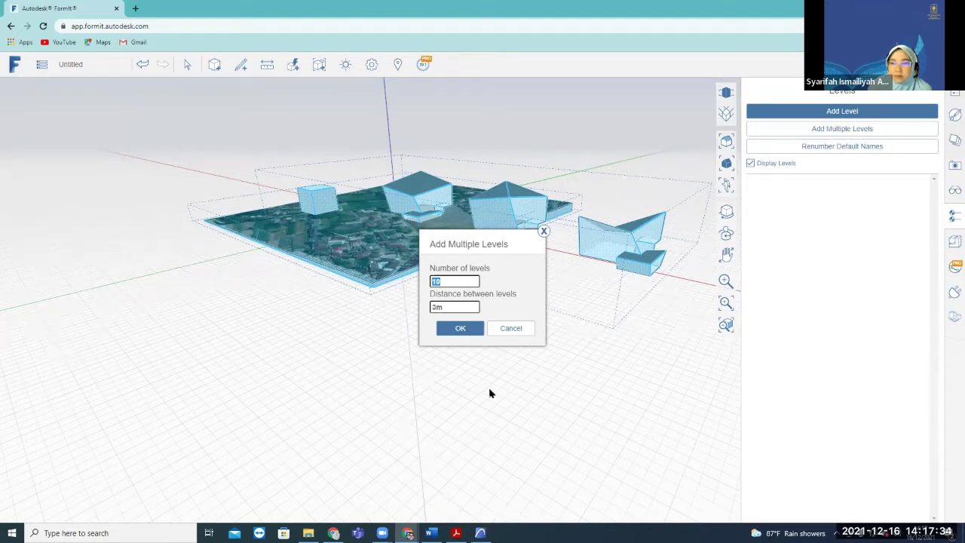
pyautogui.press('Return')
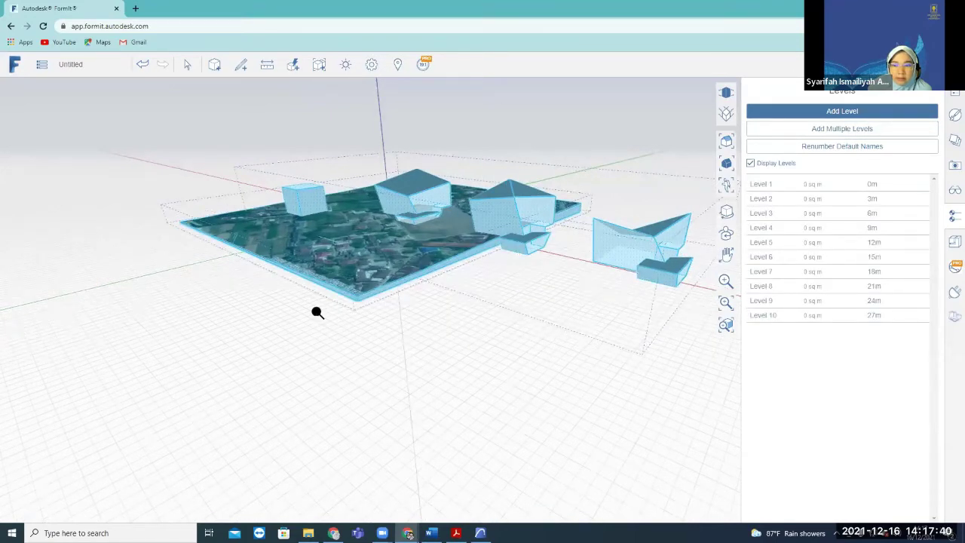
# Open the imported building masses group for editing and select everything inside it.
pyautogui.scroll(5, 324, 317)
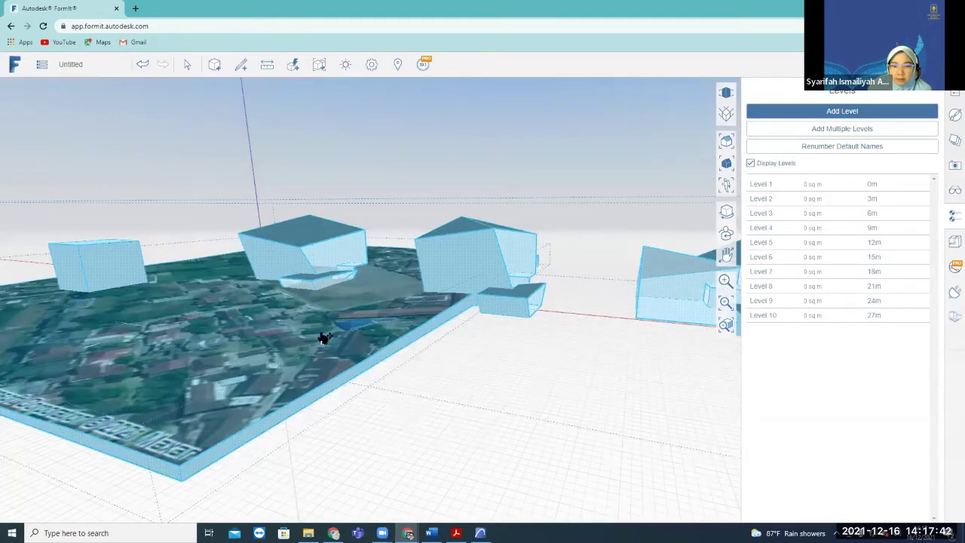
pyautogui.scroll(-5, 280, 340)
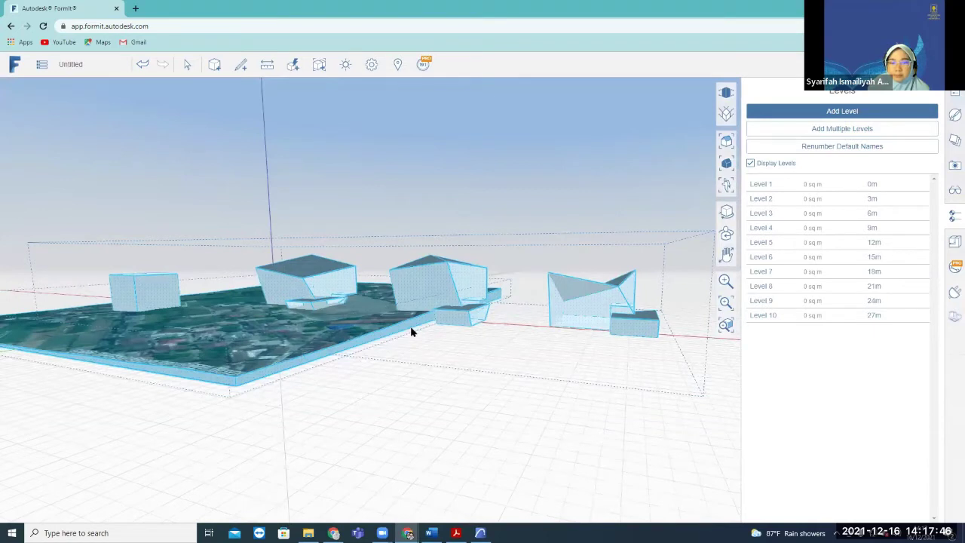
pyautogui.click(390, 254)
pyautogui.moveTo(390, 255); pyautogui.dragTo(368, 241, button='middle')
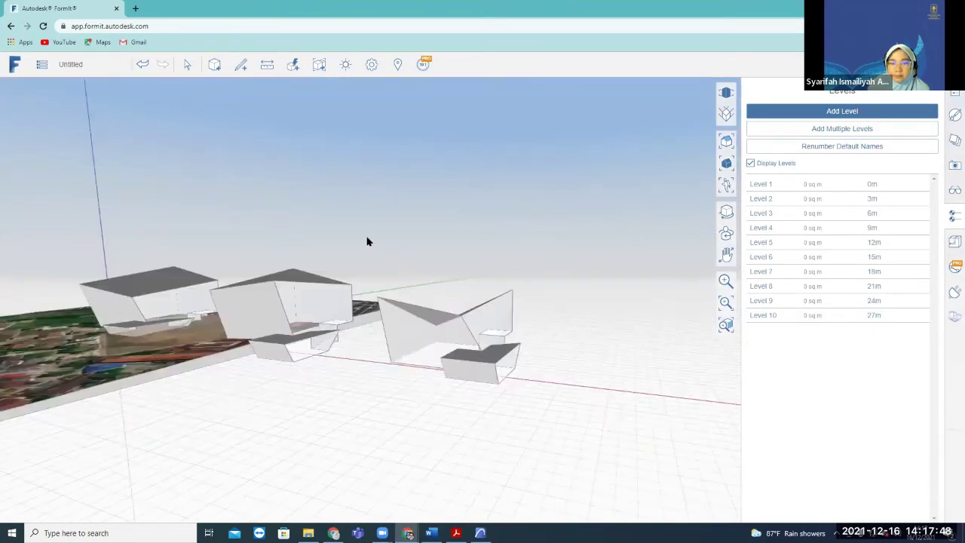
pyautogui.scroll(3, 277, 238)
pyautogui.doubleClick(277, 238)
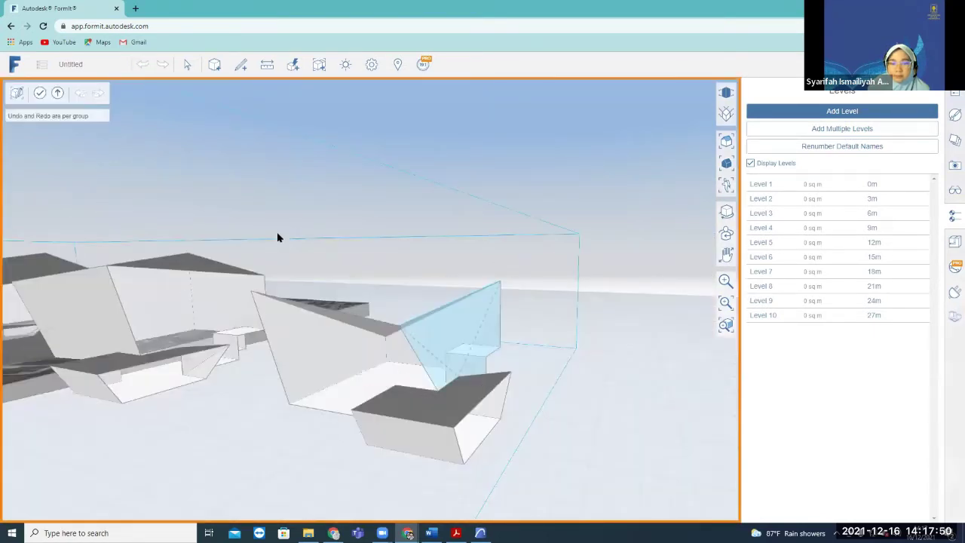
pyautogui.hotkey('ctrl', 'a')
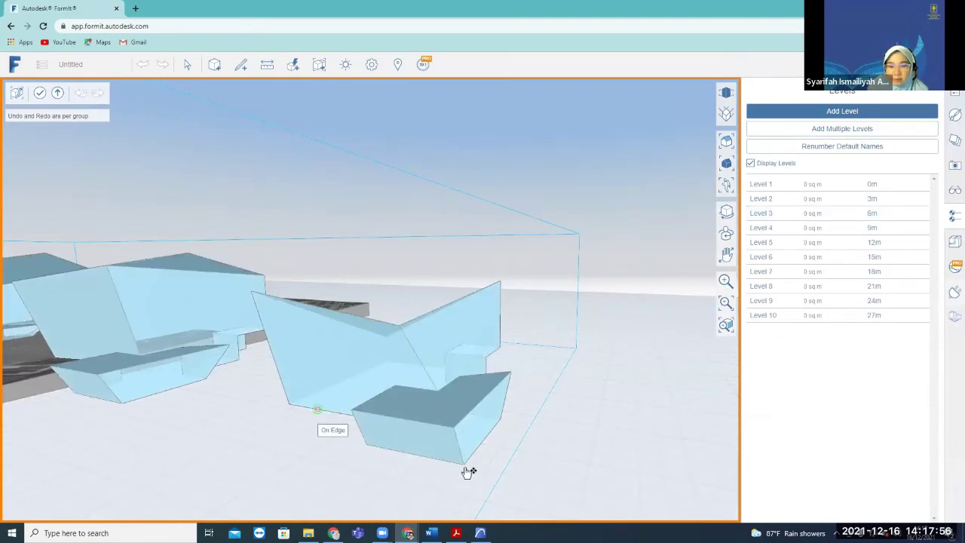
# Try to move the selected building masses inside the group, and leave group editing.
pyautogui.scroll(1, 490, 464)
pyautogui.scroll(2, 575, 436)
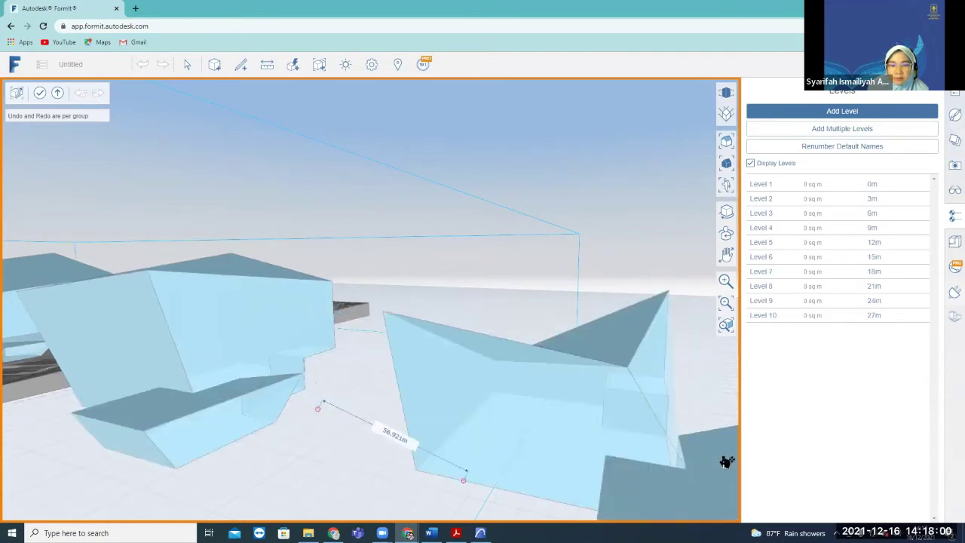
pyautogui.scroll(-2, 726, 462)
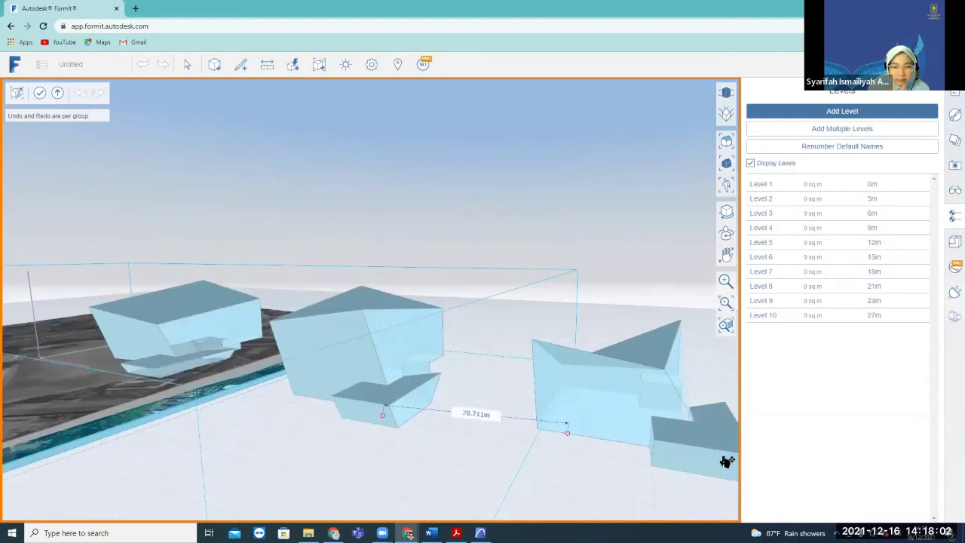
pyautogui.scroll(-3, 654, 358)
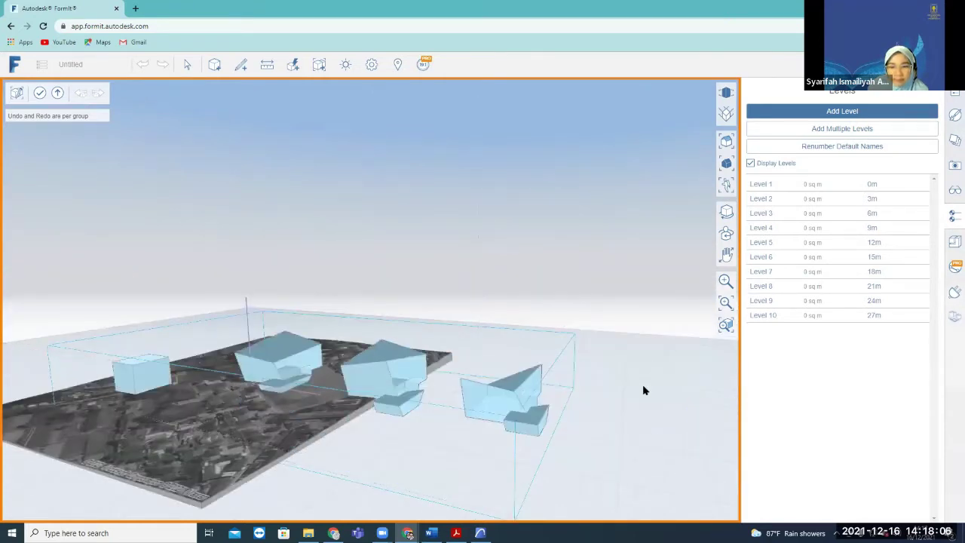
pyautogui.doubleClick(362, 429)
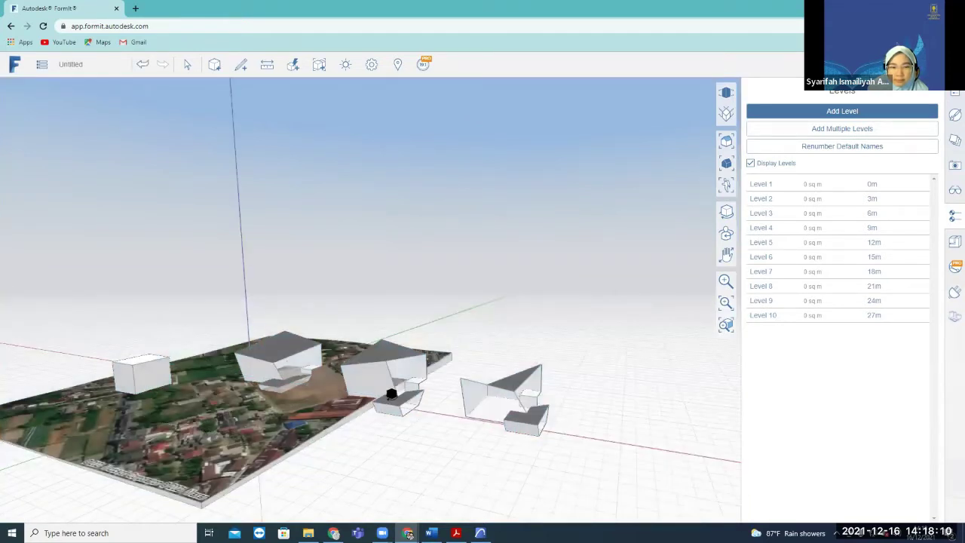
# Reopen the building group and select the whole mass at the terrain's edge, including its smaller lower volume.
pyautogui.scroll(2, 436, 379)
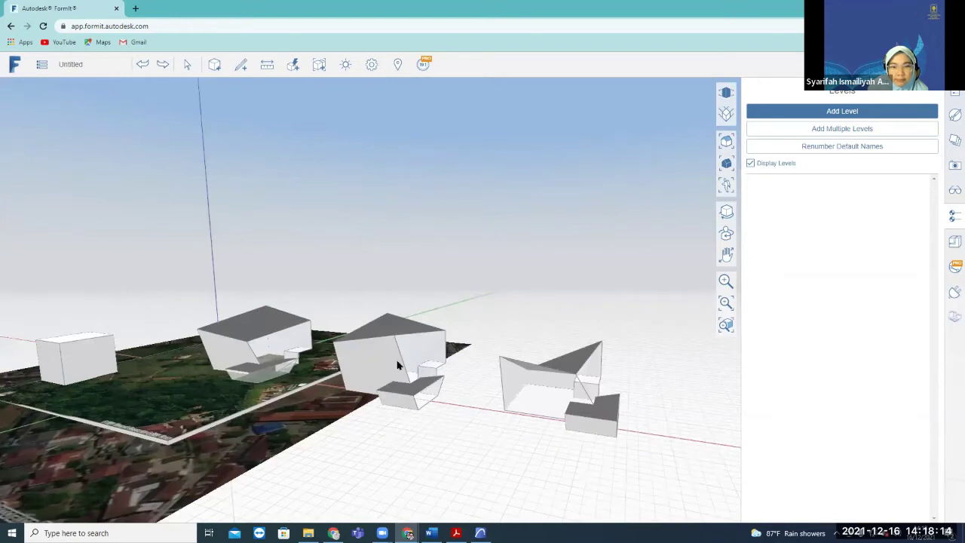
pyautogui.doubleClick(377, 365)
pyautogui.moveTo(377, 365); pyautogui.dragTo(521, 491, button='right')
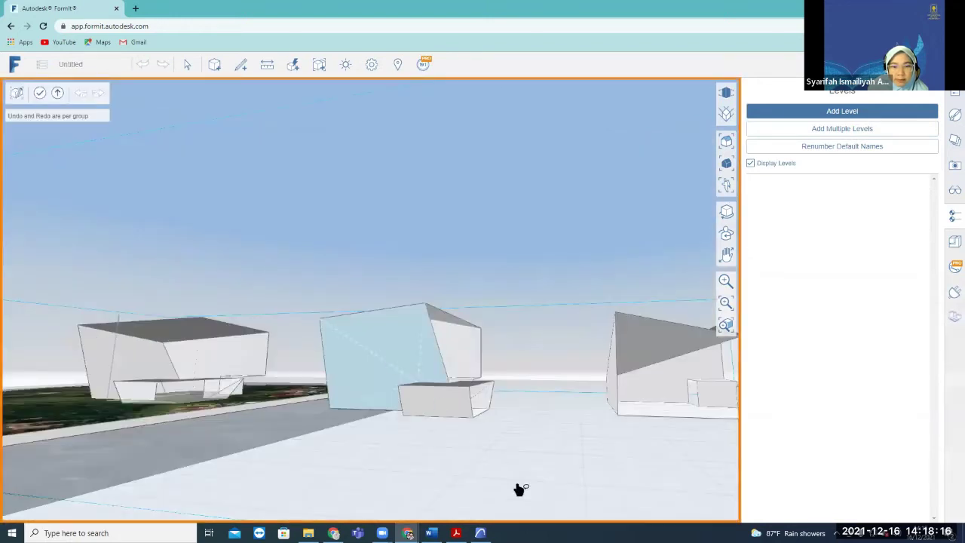
pyautogui.moveTo(282, 234); pyautogui.dragTo(526, 490)
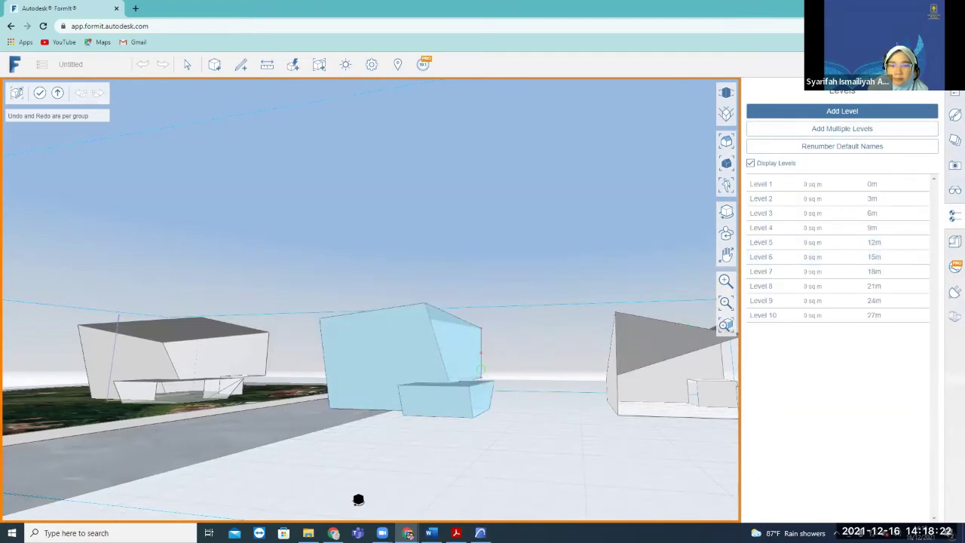
pyautogui.moveTo(430, 327); pyautogui.dragTo(623, 291, button='middle')
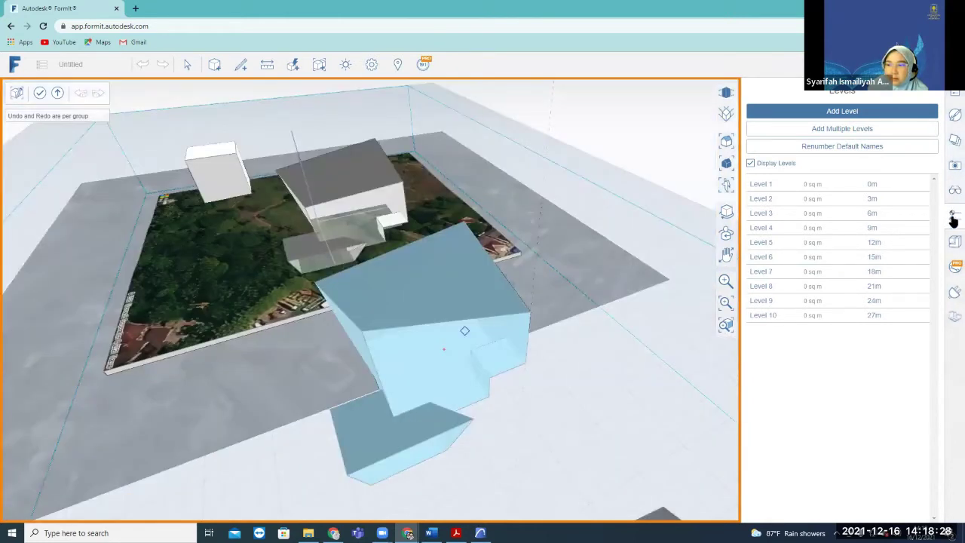
# Switch the display of levels off and on again while viewing the building mass near ground level.
pyautogui.click(751, 163)
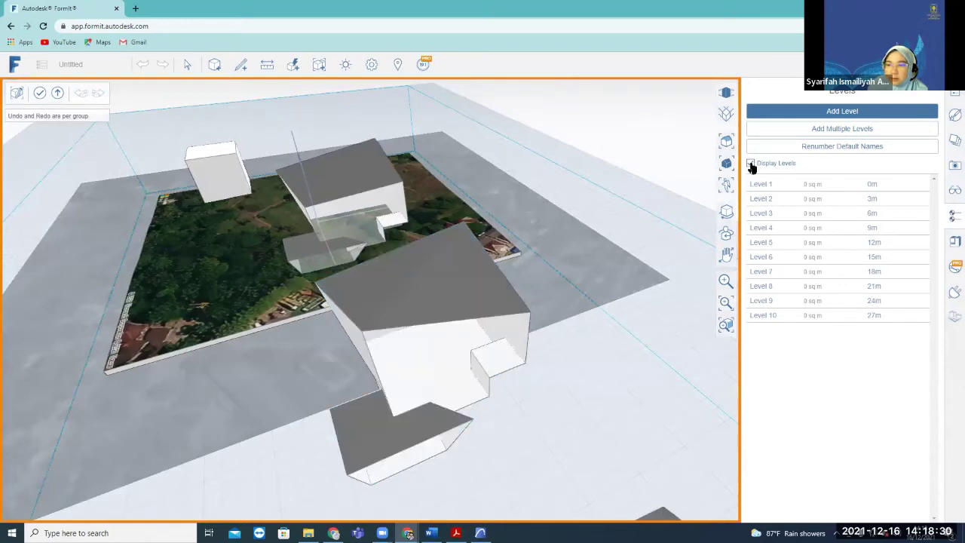
pyautogui.click(752, 164)
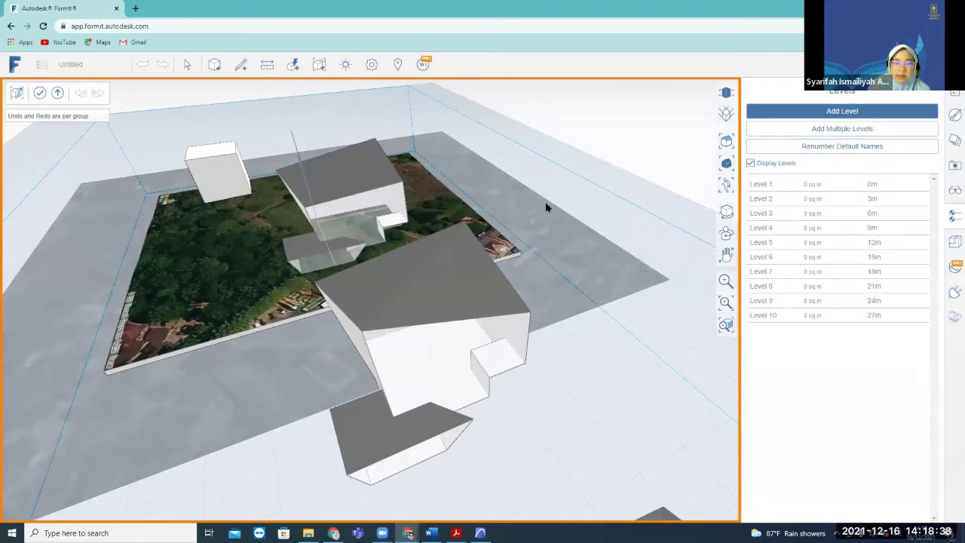
pyautogui.scroll(2, 545, 202)
pyautogui.moveTo(546, 201); pyautogui.dragTo(552, 288, button='right')
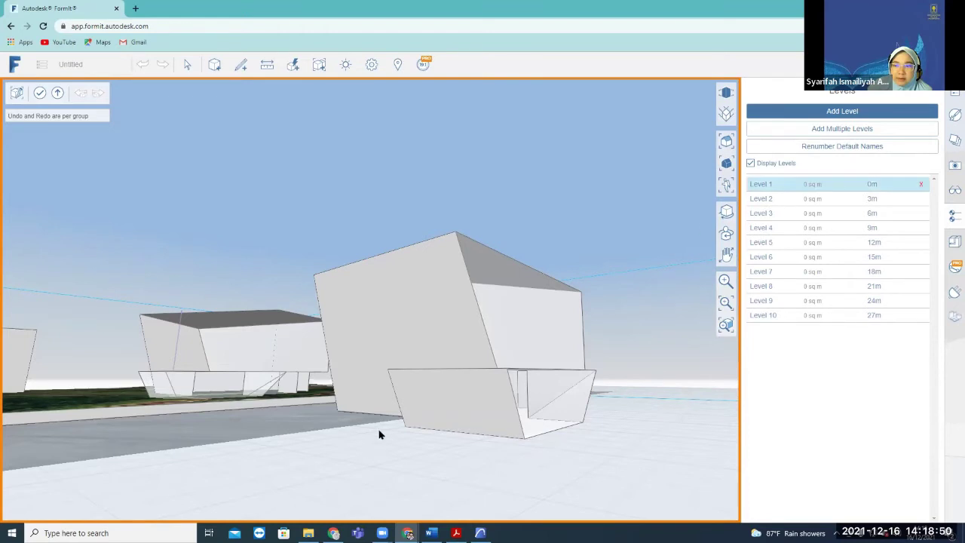
# Inspect the building mass for levels from several angles, checking the lower volume's front face and bottom edge.
pyautogui.click(466, 412)
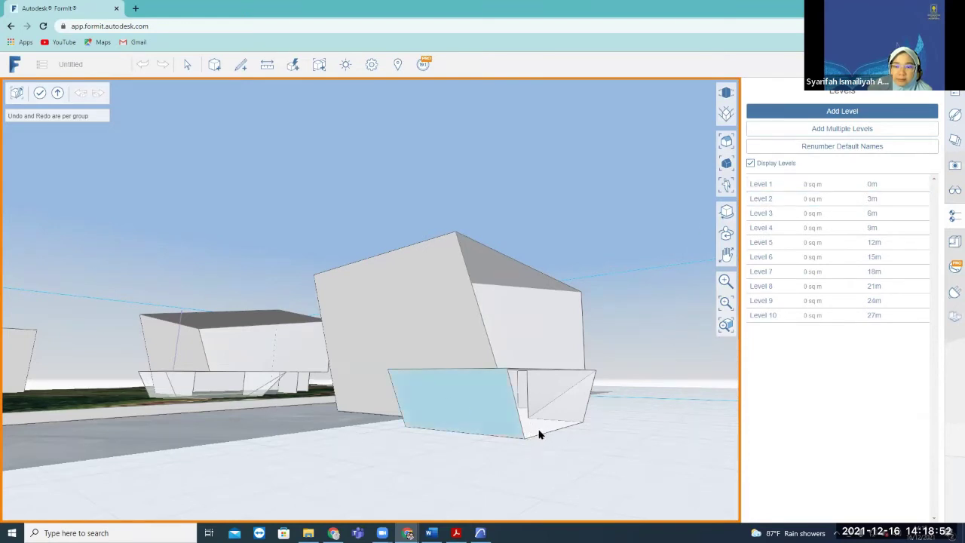
pyautogui.click(466, 445)
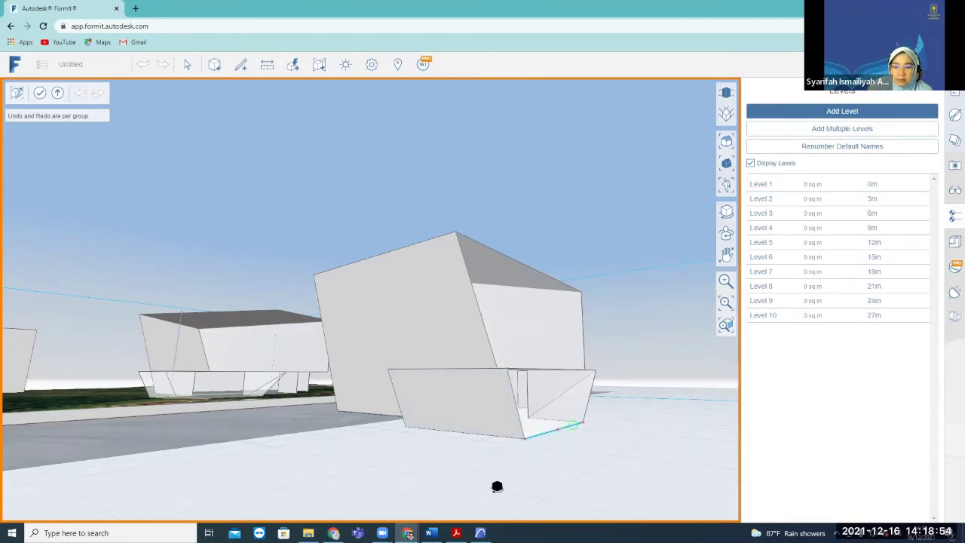
pyautogui.moveTo(497, 487); pyautogui.dragTo(511, 508, button='middle')
pyautogui.moveTo(566, 416); pyautogui.dragTo(558, 401, button='middle')
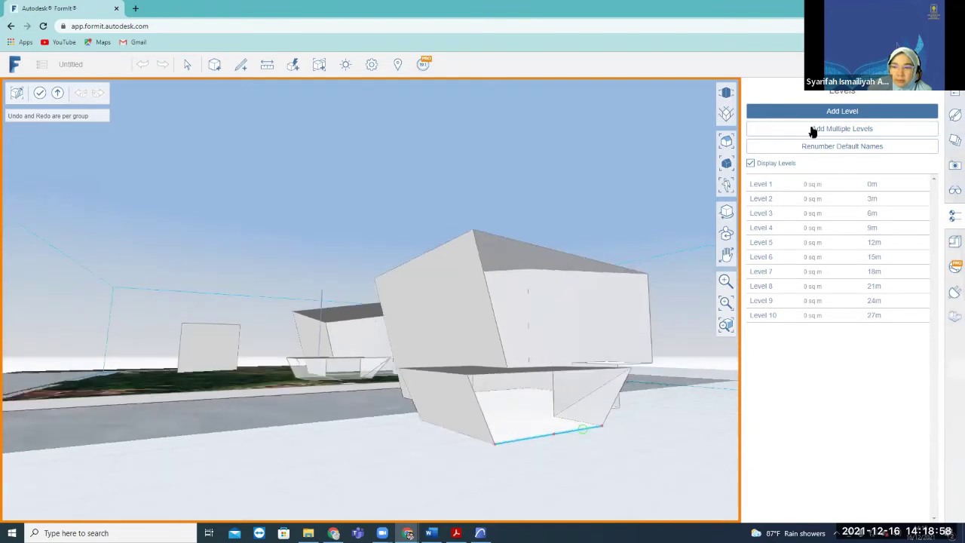
pyautogui.moveTo(824, 283); pyautogui.dragTo(856, 376, button='middle')
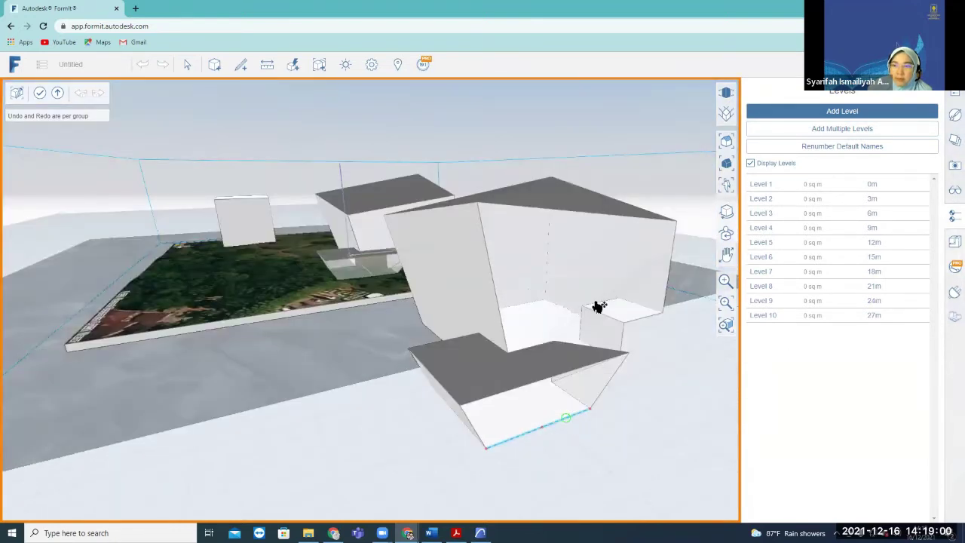
pyautogui.scroll(5, 588, 304)
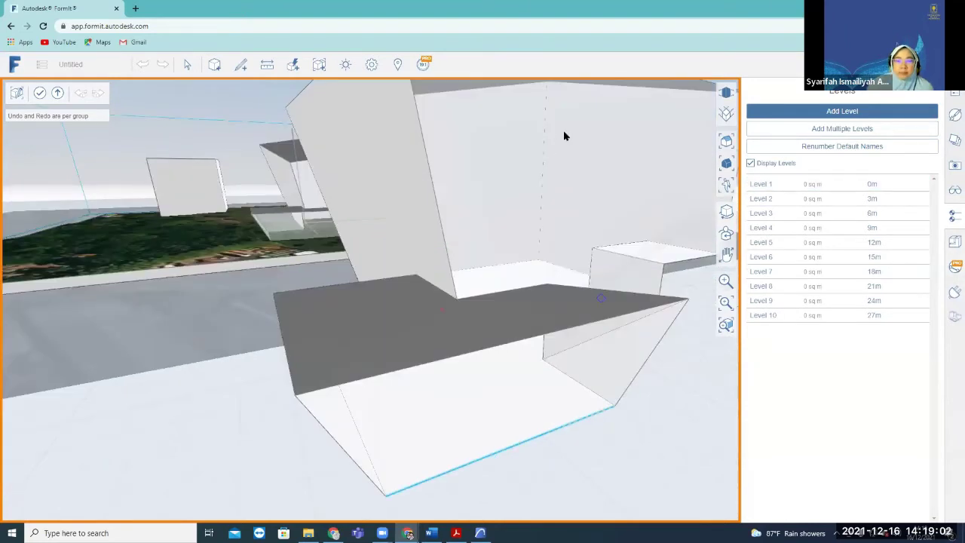
pyautogui.scroll(-5, 563, 130)
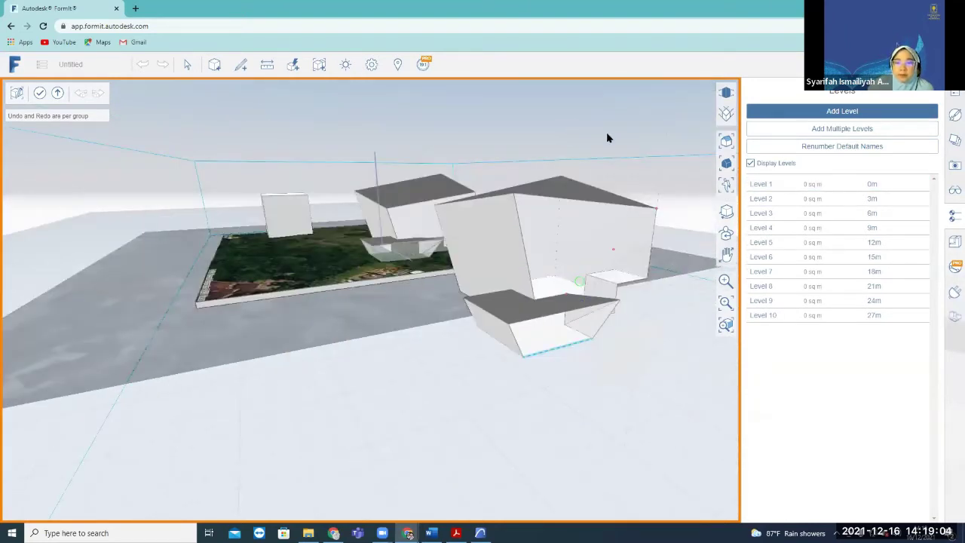
pyautogui.scroll(-3, 399, 190)
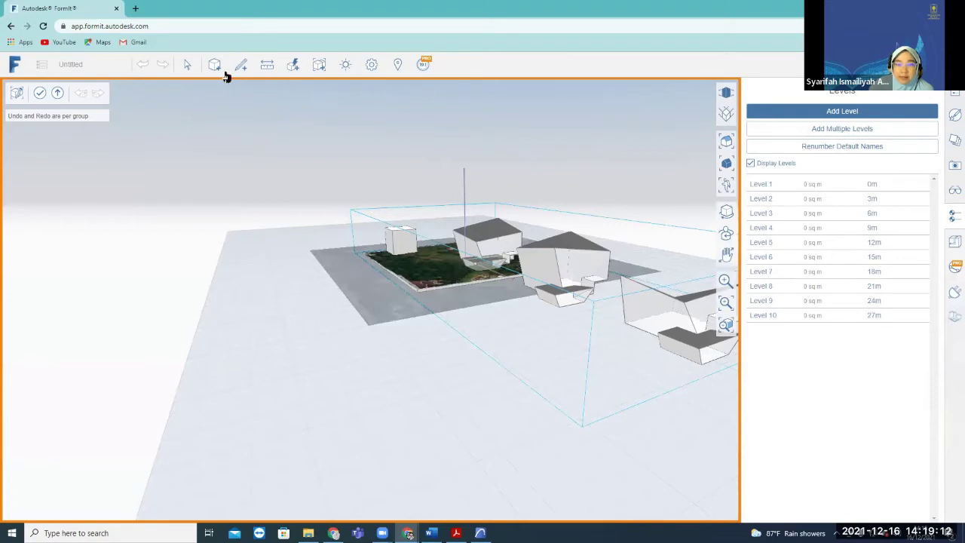
# Leave group editing and choose the Brown Paint sample material for painting the mass at the terrain's edge.
pyautogui.press('Escape')
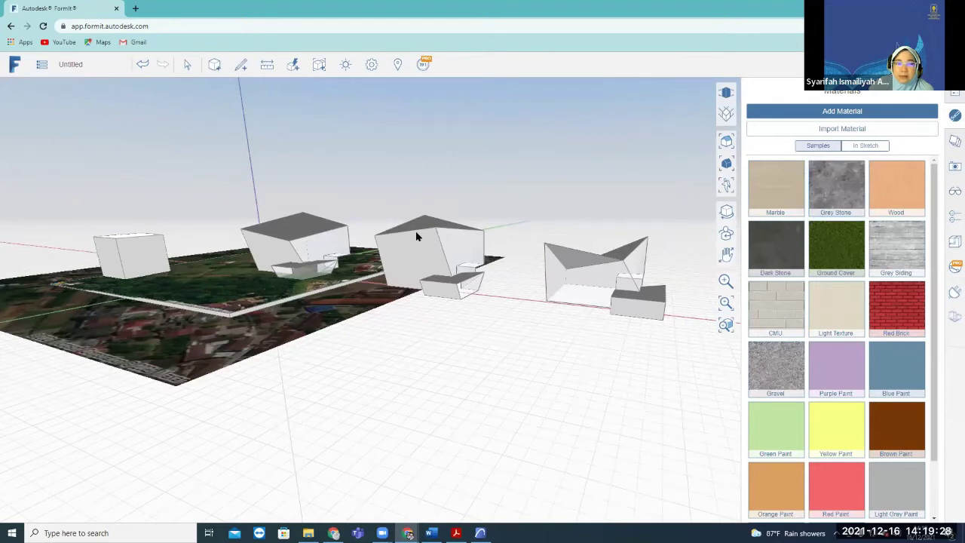
pyautogui.hotkey('ctrl', 'a')
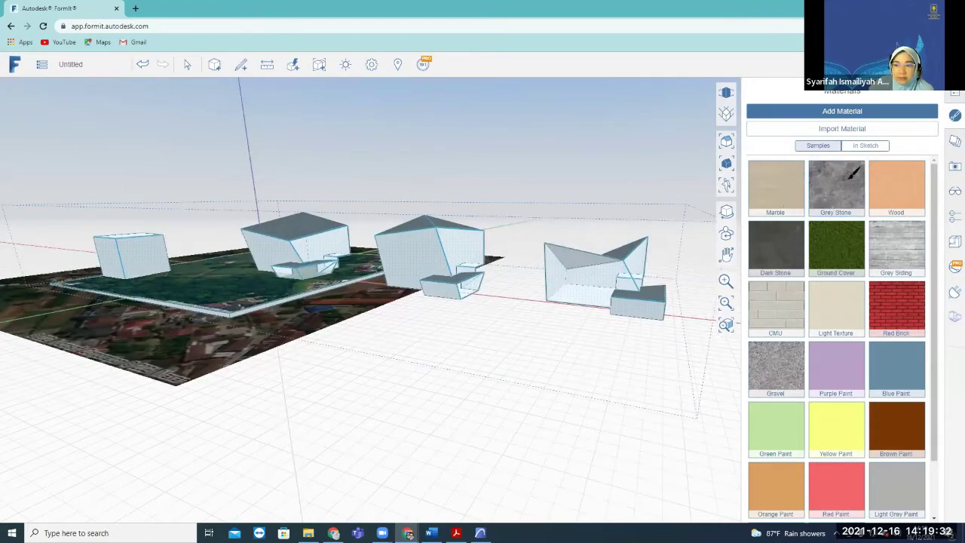
pyautogui.click(500, 321)
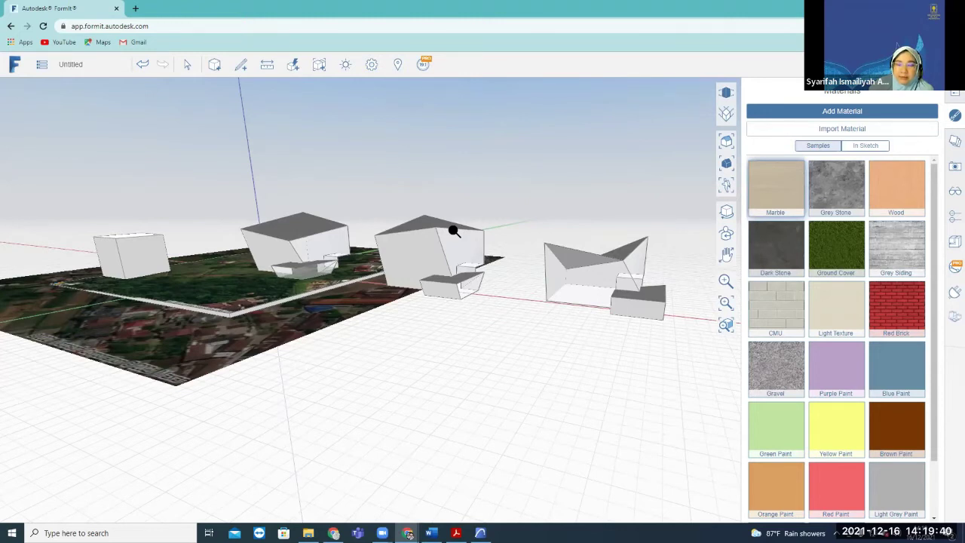
pyautogui.click(897, 431)
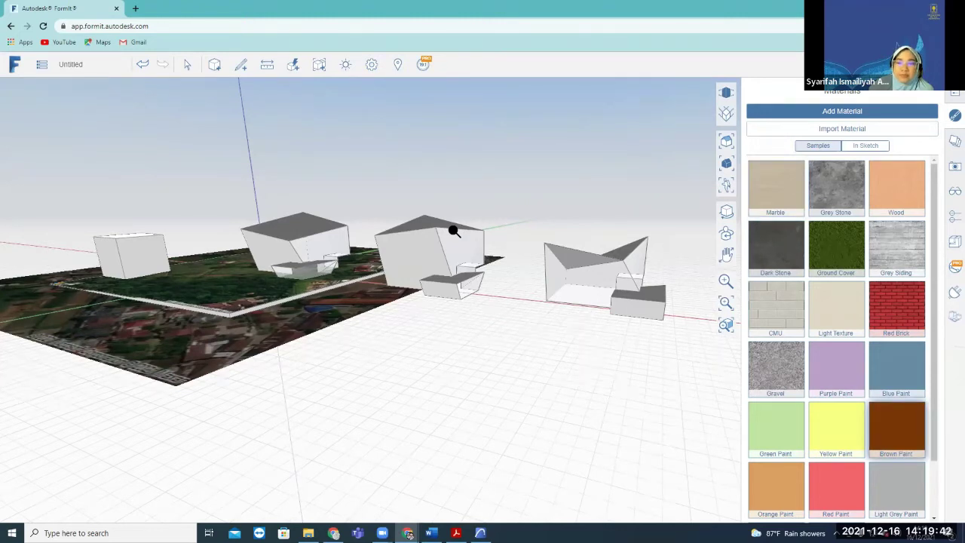
pyautogui.scroll(5, 452, 230)
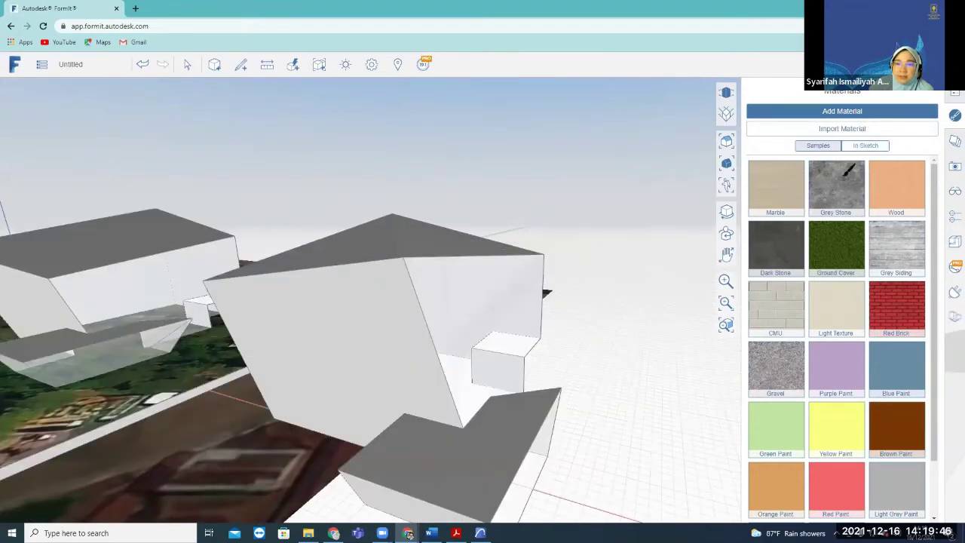
# Apply the Dark Stone sample material to the building masses, cancelling the import from the Autodesk material library.
pyautogui.click(855, 129)
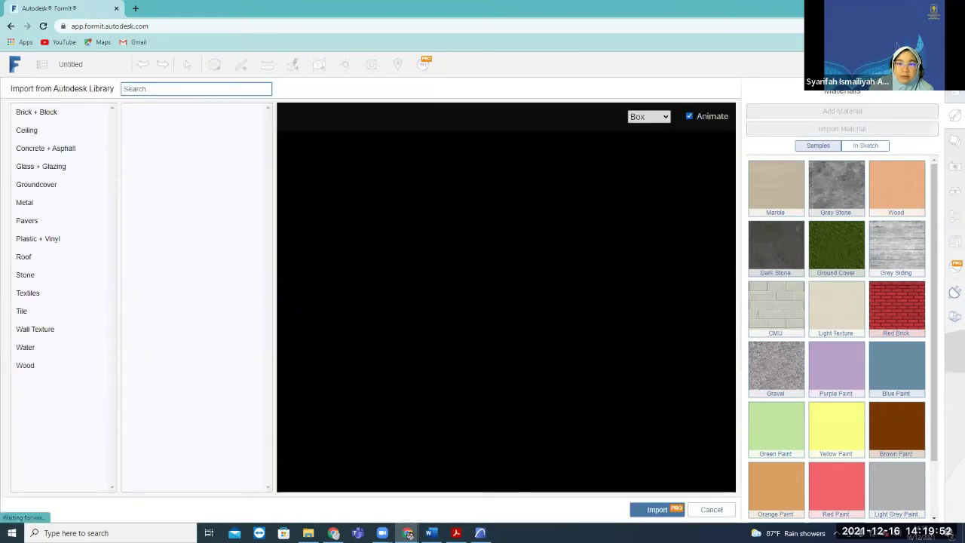
pyautogui.click(711, 510)
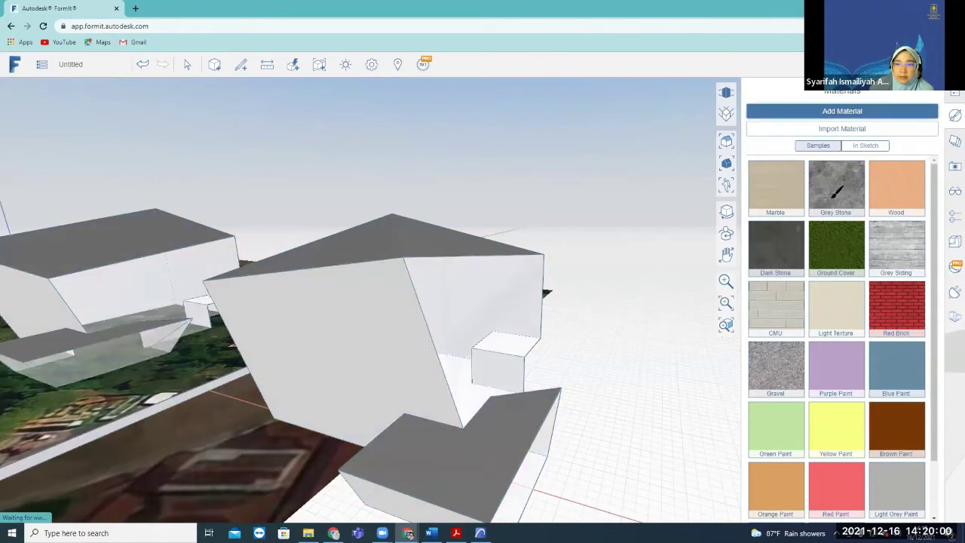
pyautogui.click(777, 255)
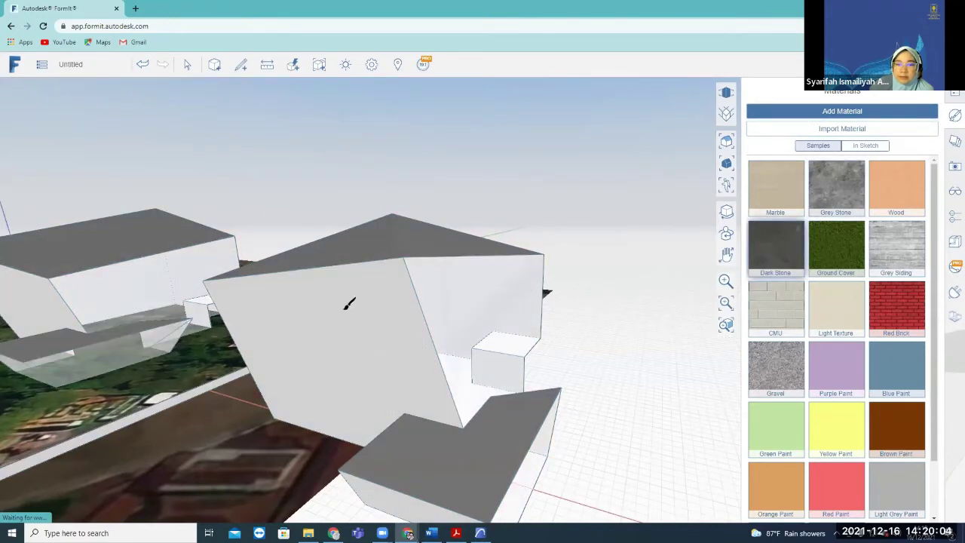
pyautogui.click(316, 343)
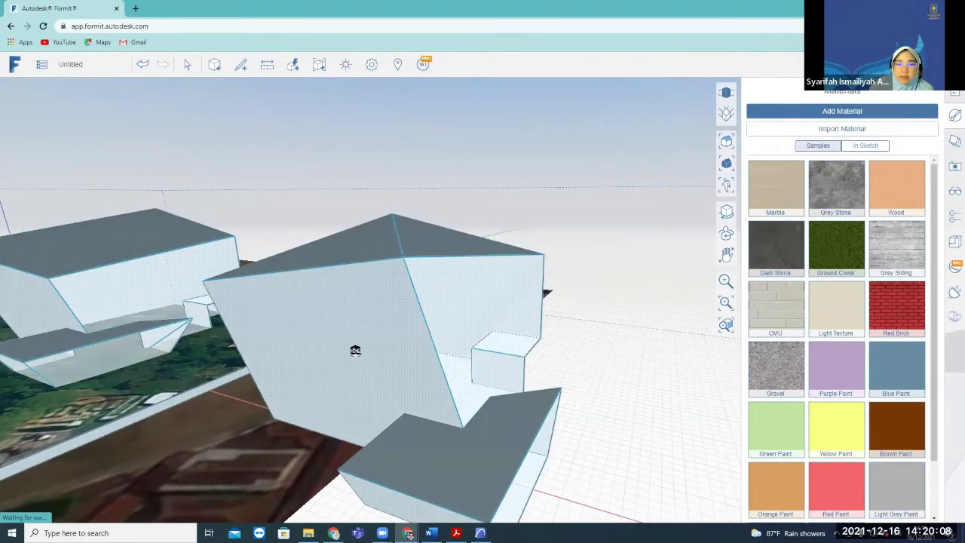
pyautogui.click(355, 350)
pyautogui.scroll(-5, 359, 355)
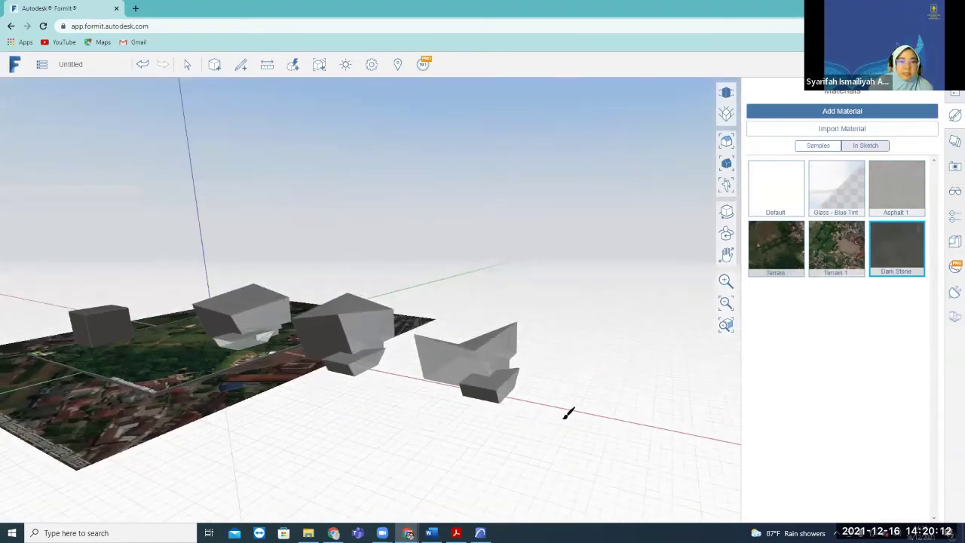
pyautogui.moveTo(429, 266); pyautogui.dragTo(439, 272, button='right')
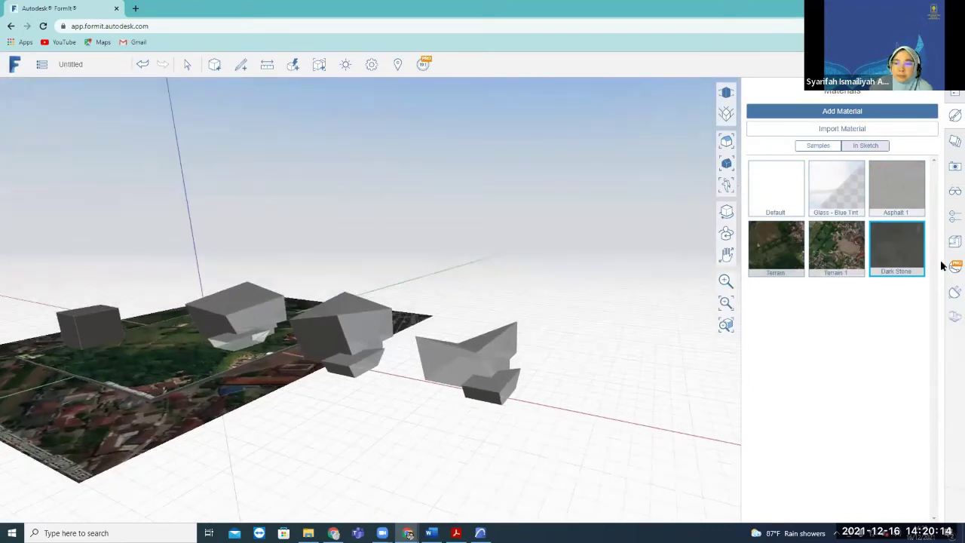
pyautogui.click(446, 385)
pyautogui.scroll(2, 446, 384)
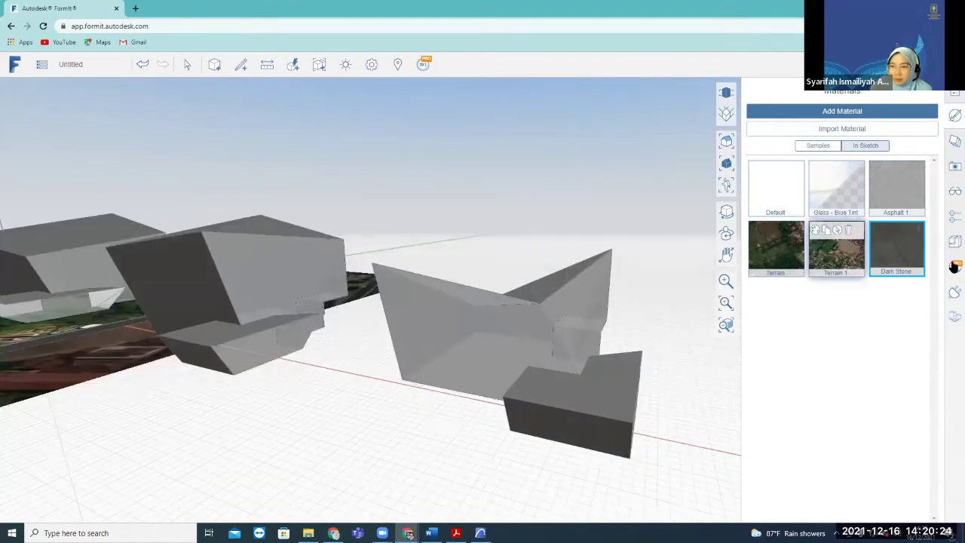
pyautogui.click(954, 270)
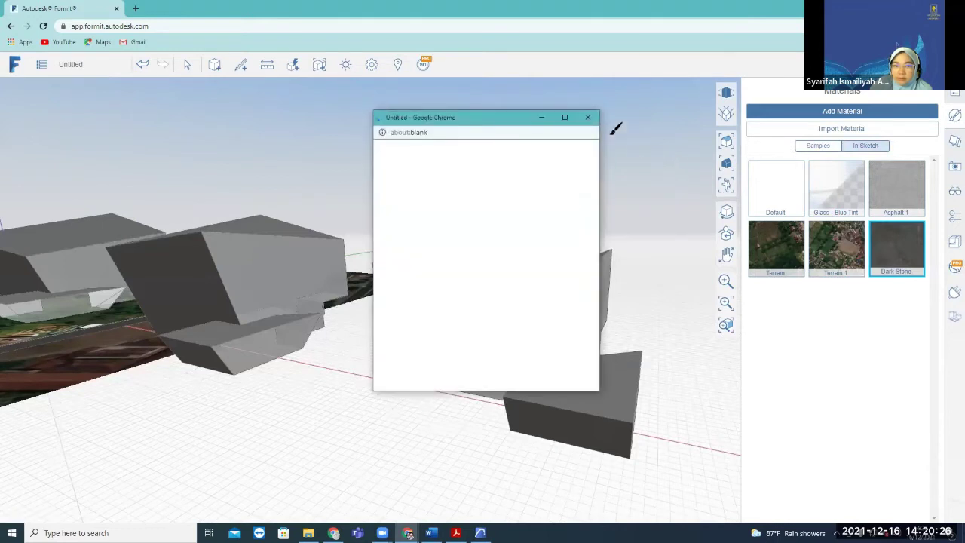
pyautogui.click(588, 119)
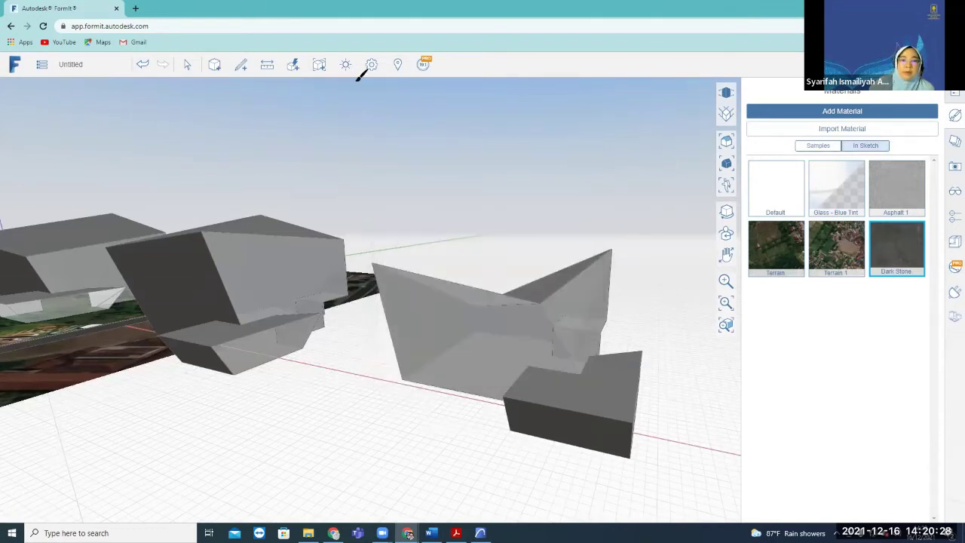
pyautogui.click(396, 68)
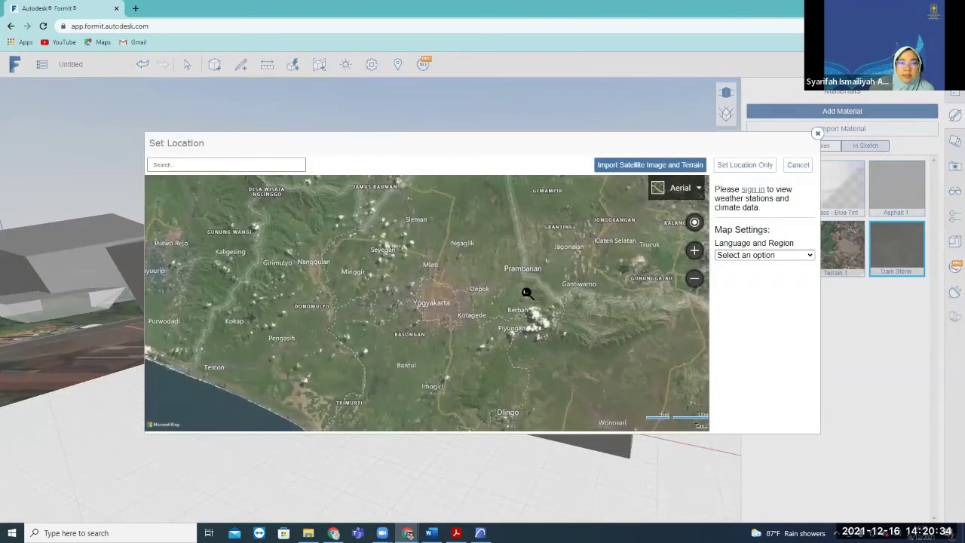
pyautogui.click(288, 69)
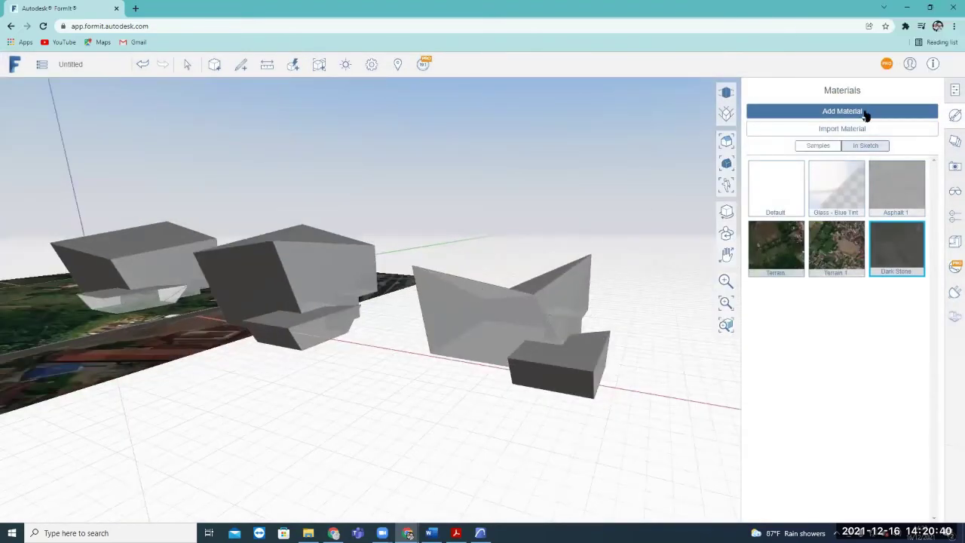
# Display the object properties and window-select all the building masses together.
pyautogui.click(955, 90)
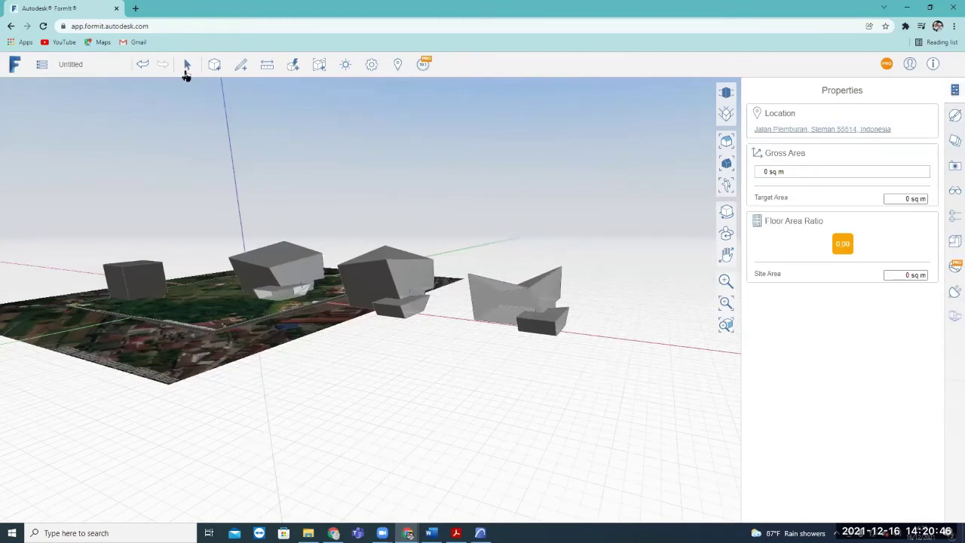
pyautogui.moveTo(204, 86)
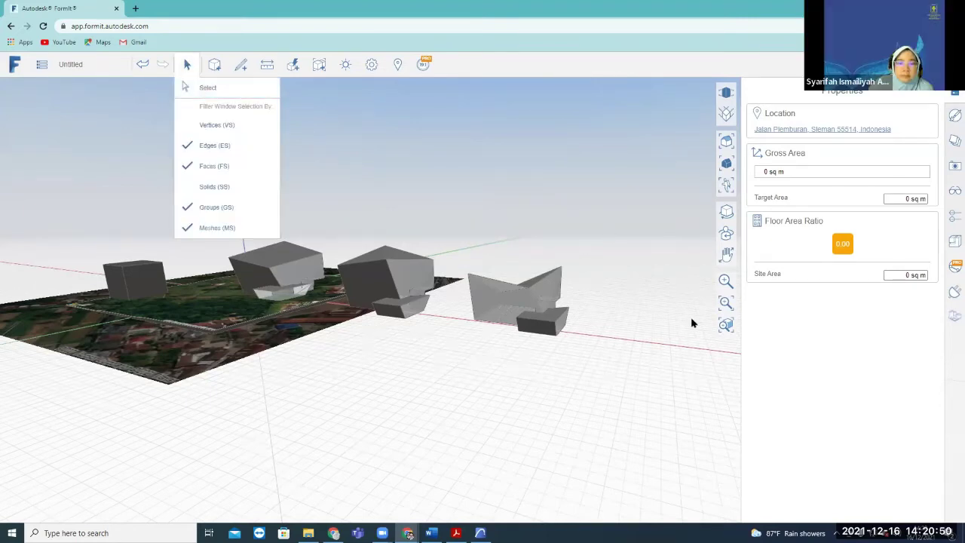
pyautogui.moveTo(648, 387); pyautogui.dragTo(36, 215)
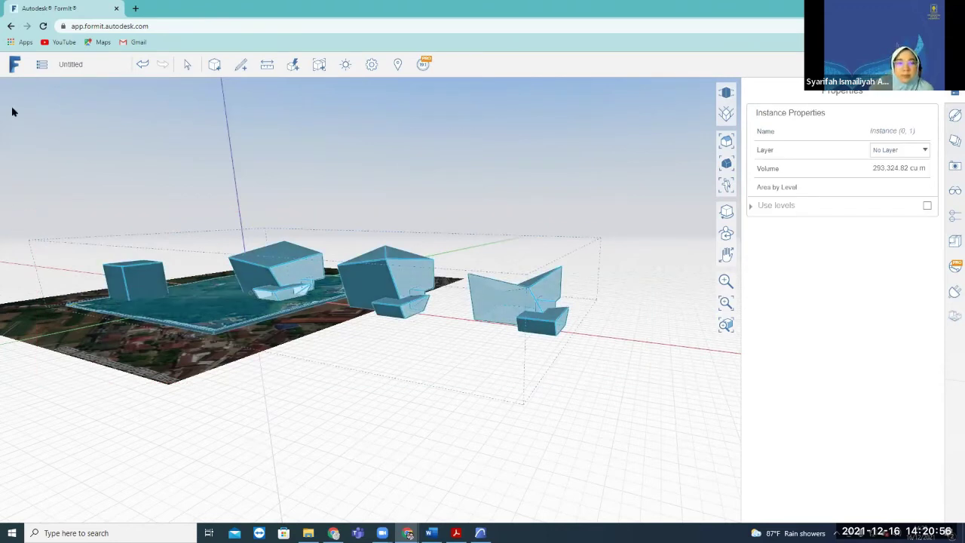
# Turn on shadows and the sun editor for the selected building masses.
pyautogui.click(347, 66)
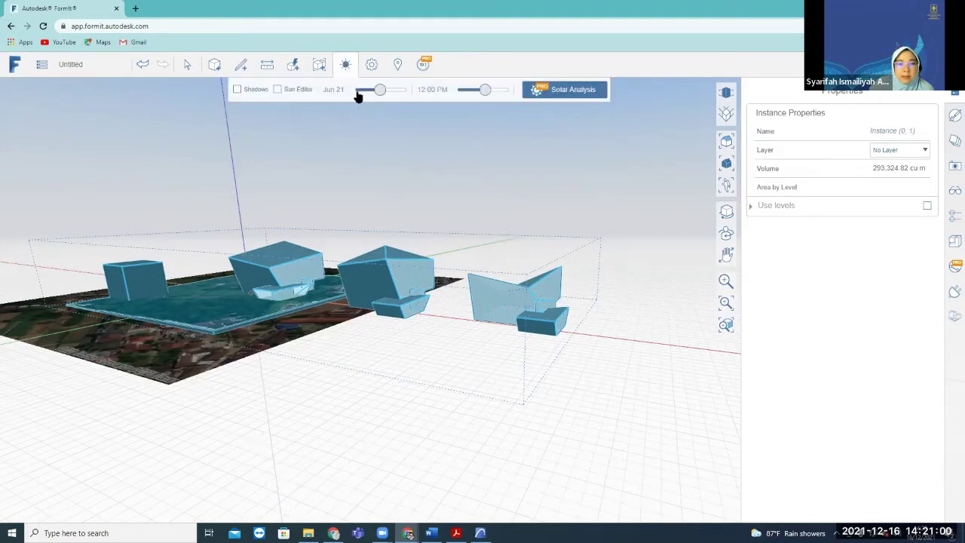
pyautogui.click(237, 90)
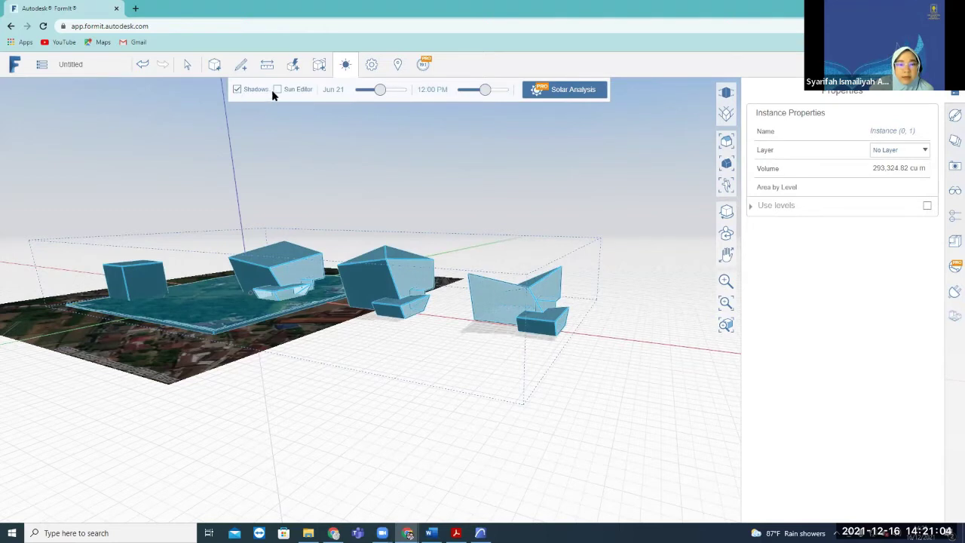
pyautogui.click(278, 89)
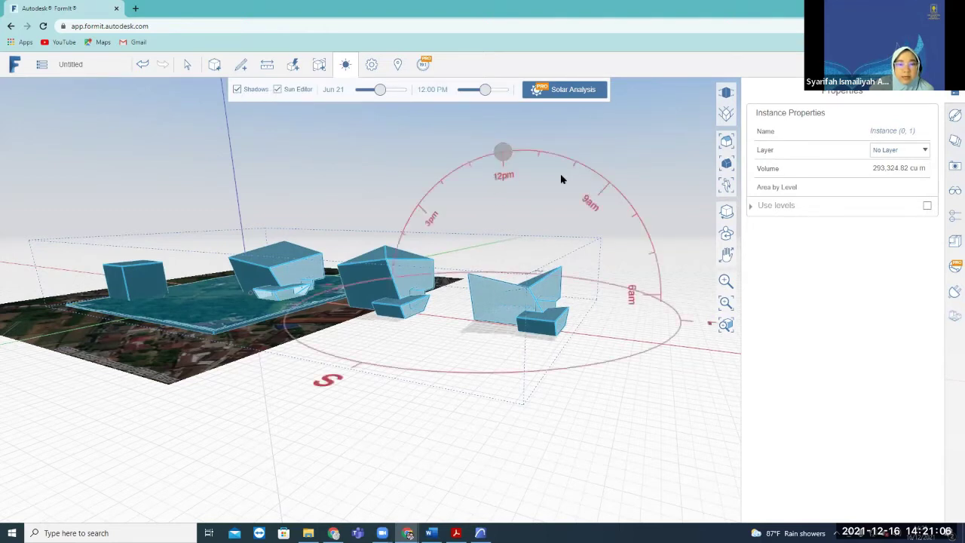
# Sweep the sun along its daily path between about 6 AM and late afternoon and set it to 11:55 AM.
pyautogui.moveTo(500, 151); pyautogui.dragTo(375, 222)
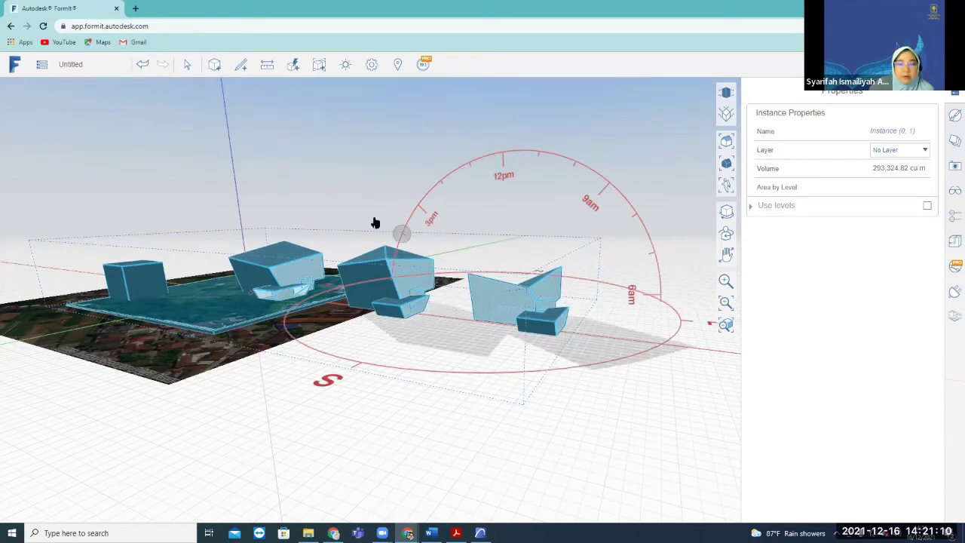
pyautogui.moveTo(380, 224); pyautogui.dragTo(636, 279)
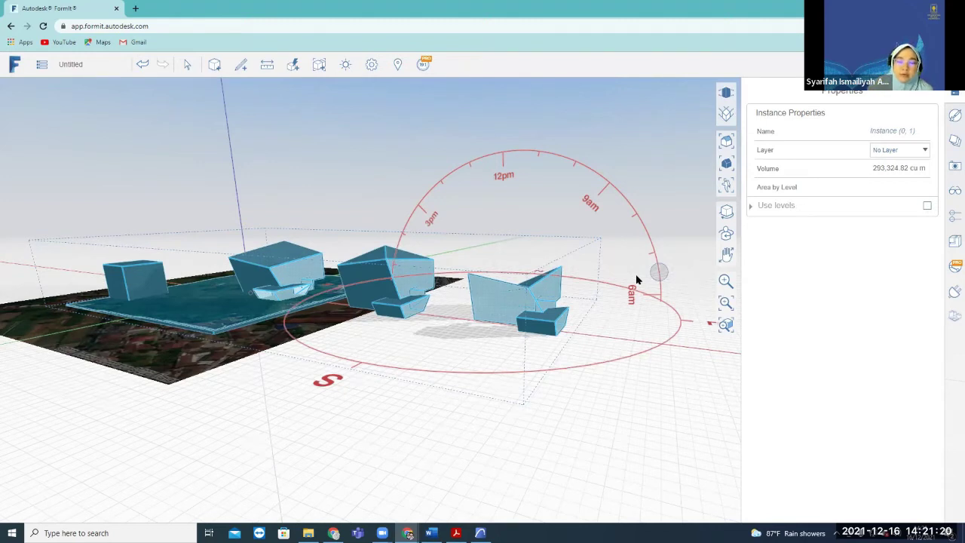
pyautogui.moveTo(654, 277); pyautogui.dragTo(417, 248)
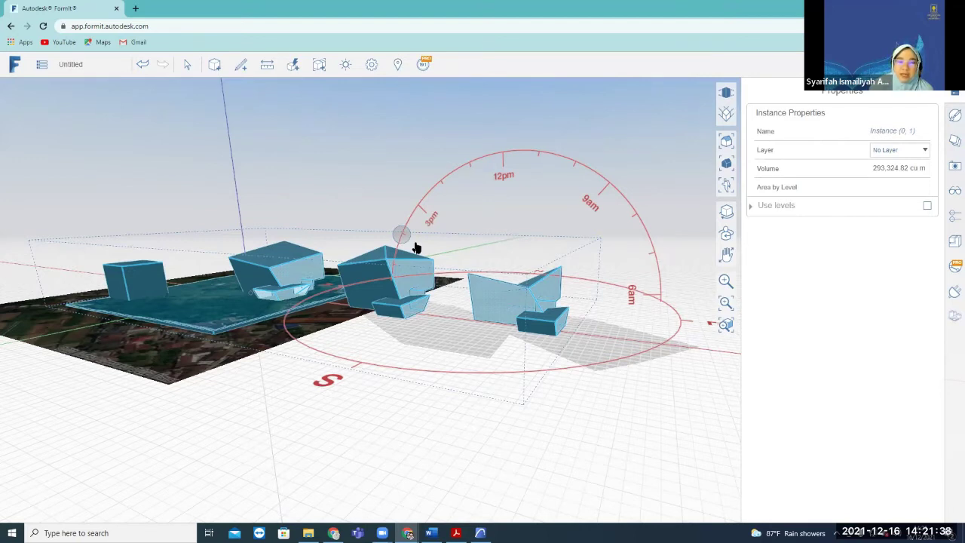
pyautogui.moveTo(416, 247); pyautogui.dragTo(541, 397)
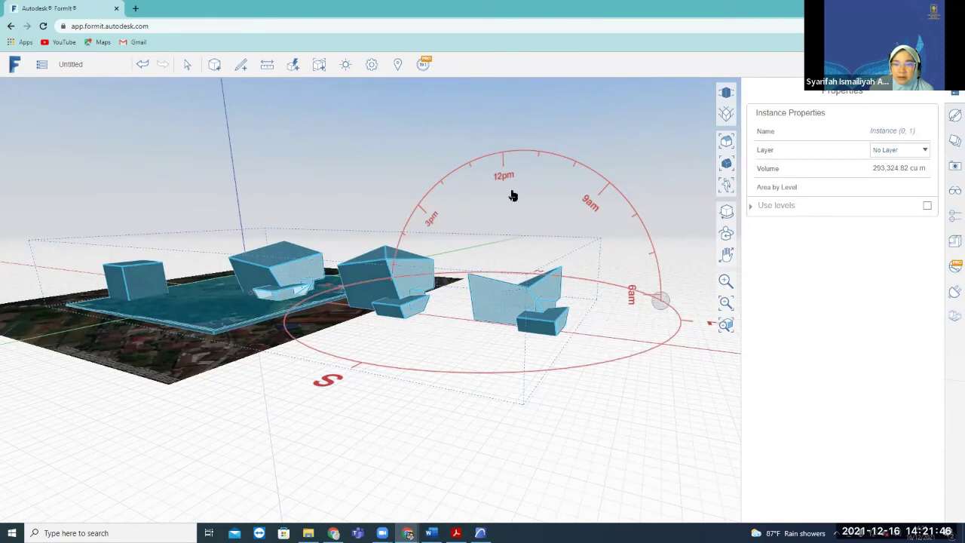
pyautogui.click(530, 207)
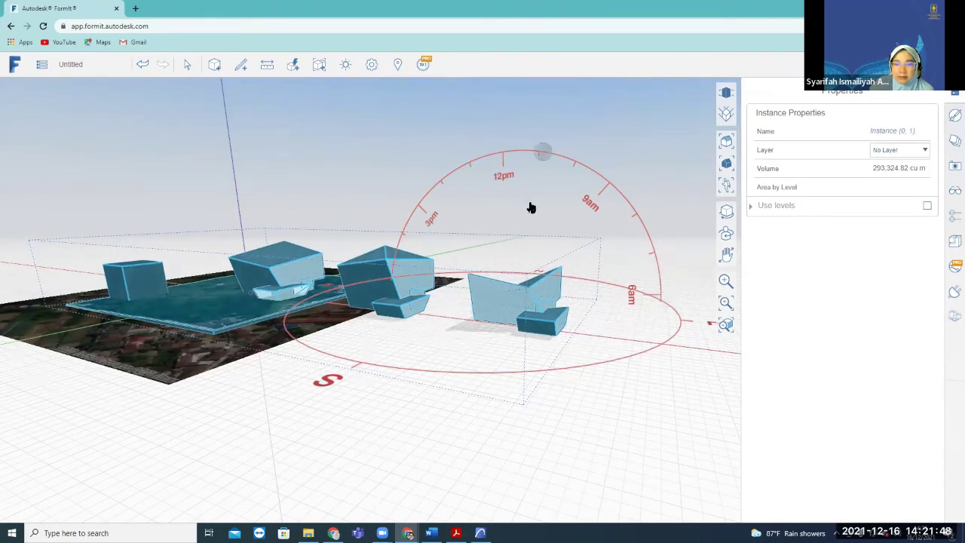
pyautogui.moveTo(532, 209); pyautogui.dragTo(507, 211)
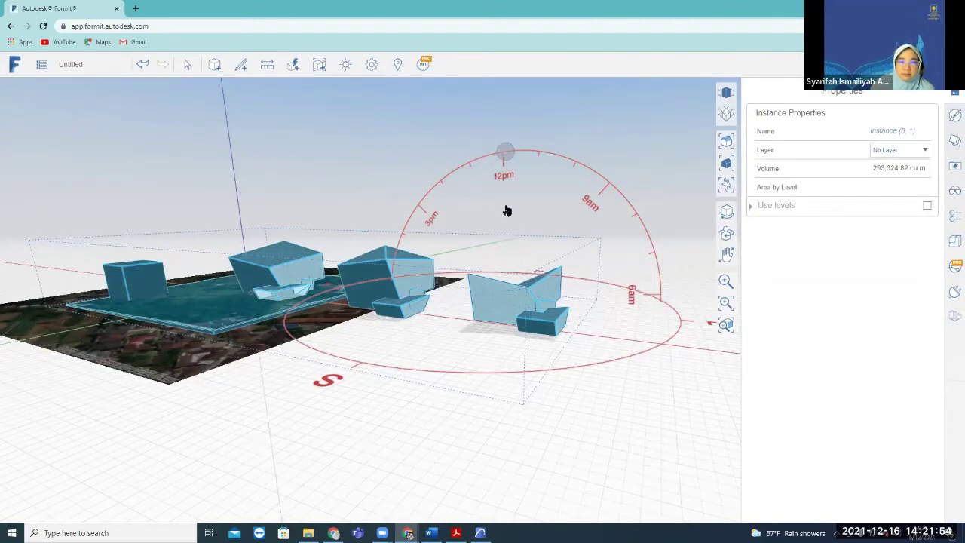
# Vary the sun study date through Jan 1, Oct 10 and Apr 3, and set it to Jul 23.
pyautogui.click(348, 66)
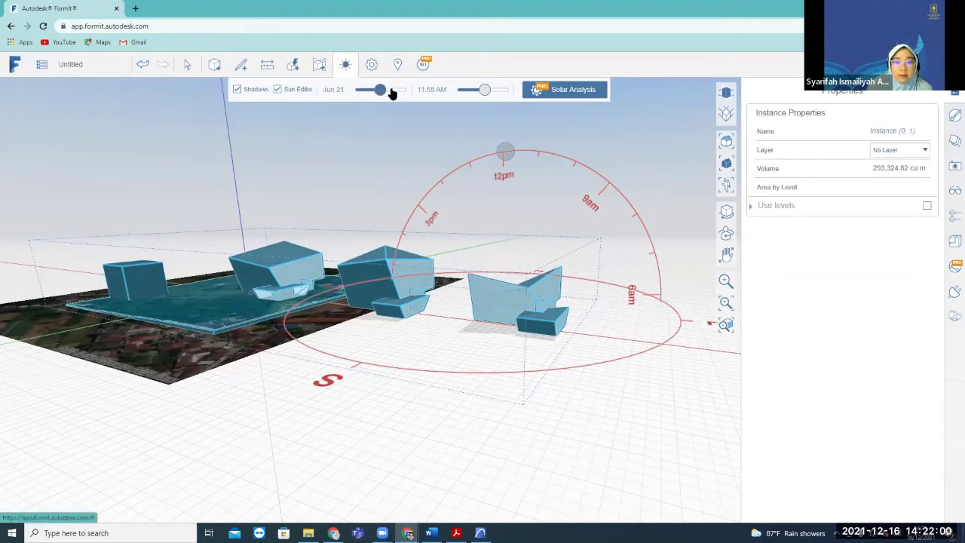
pyautogui.moveTo(392, 92); pyautogui.dragTo(301, 110)
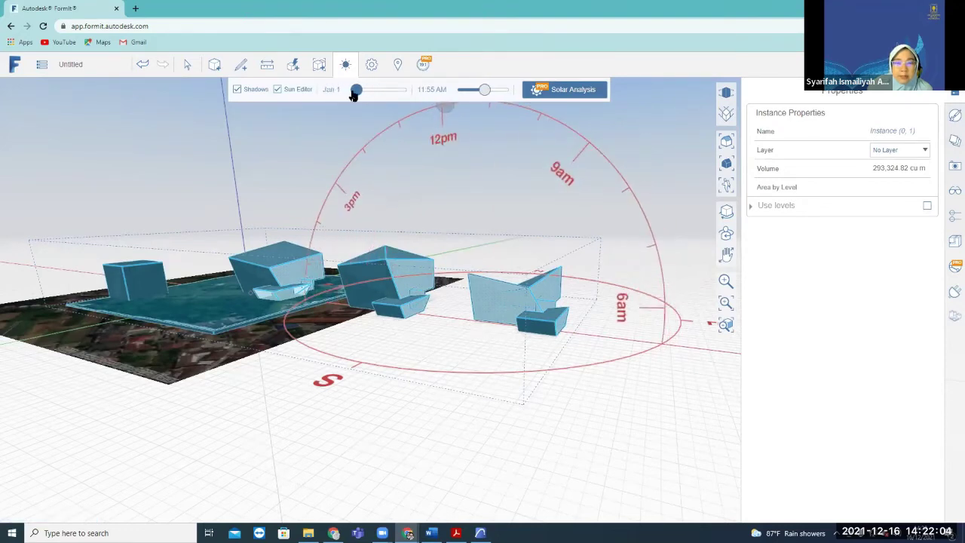
pyautogui.moveTo(354, 95); pyautogui.dragTo(400, 100)
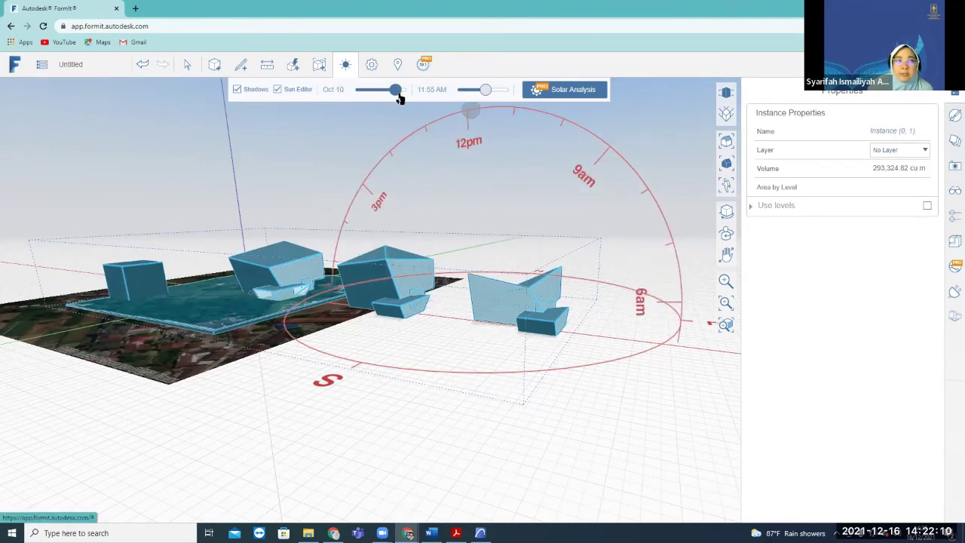
pyautogui.moveTo(400, 99)
pyautogui.mouseDown()
pyautogui.moveTo(359, 103)
pyautogui.moveTo(384, 107)
pyautogui.mouseUp()
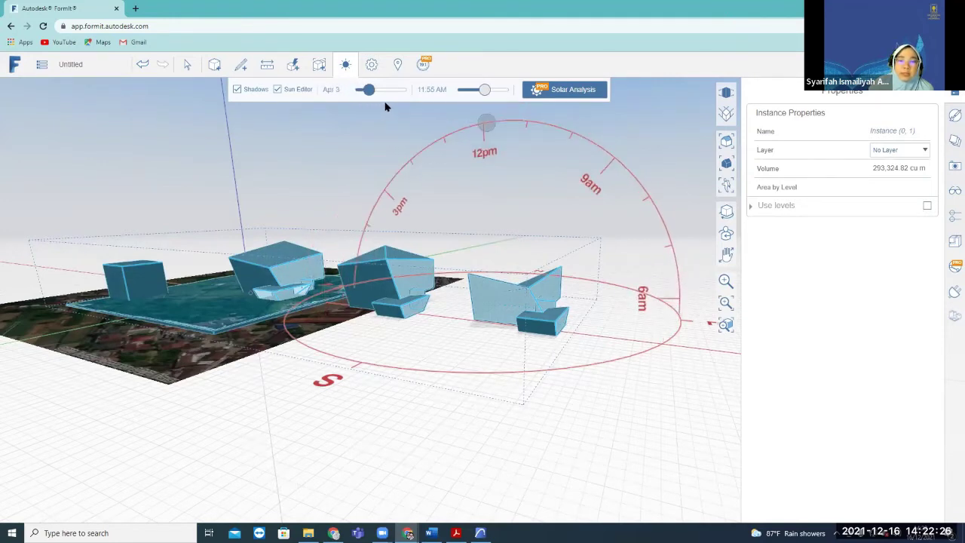
pyautogui.moveTo(386, 103); pyautogui.dragTo(389, 102)
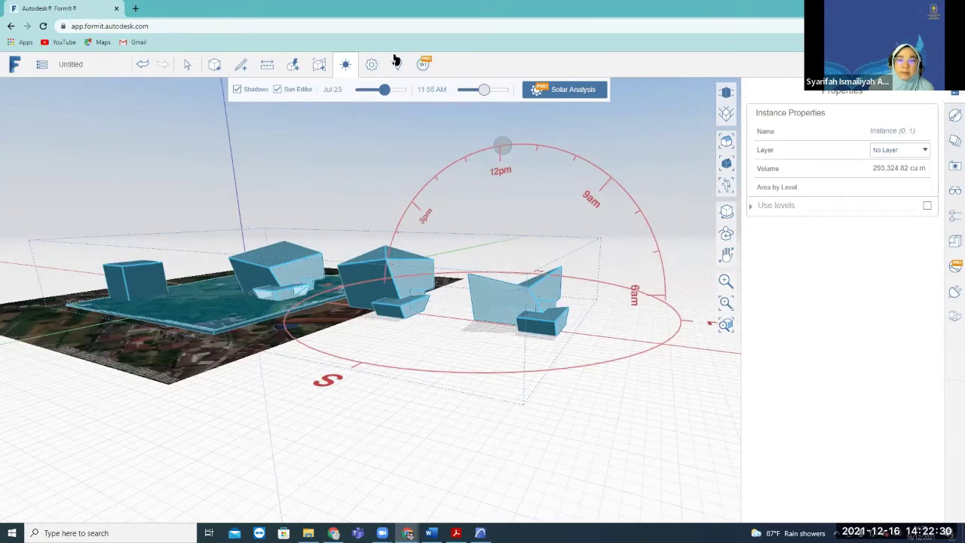
# Request the solar analysis and sign in to the Autodesk account with the saved login and account password.
pyautogui.click(562, 91)
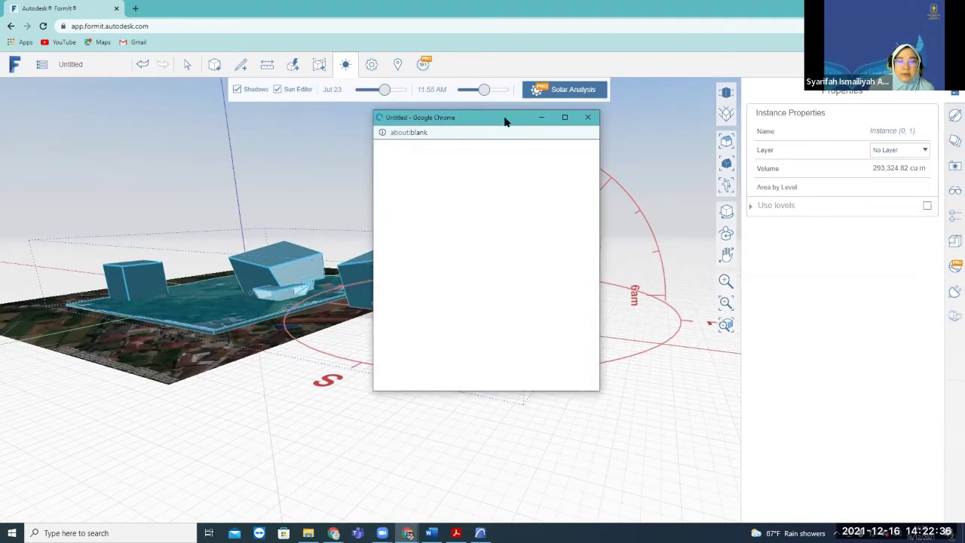
pyautogui.moveTo(506, 123); pyautogui.dragTo(636, 159)
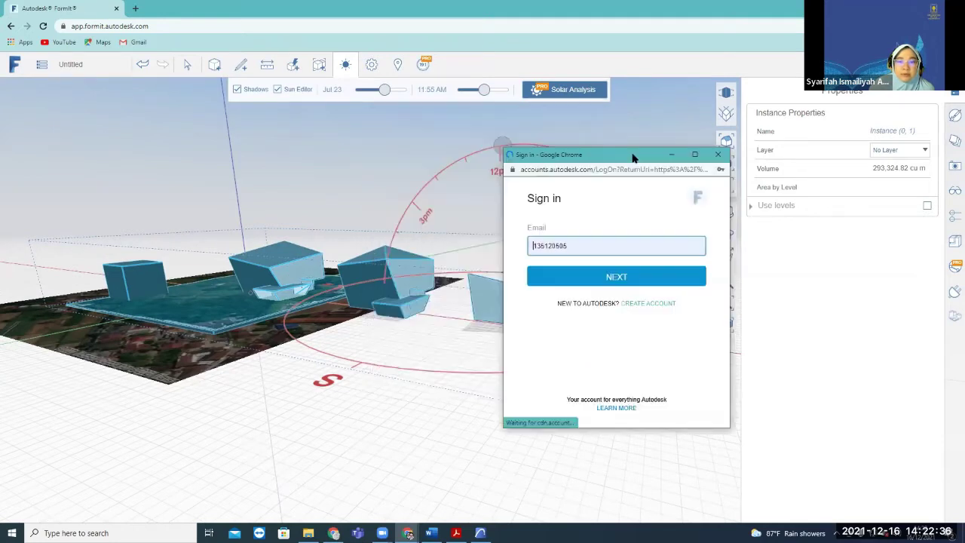
pyautogui.click(662, 278)
pyautogui.click(636, 315)
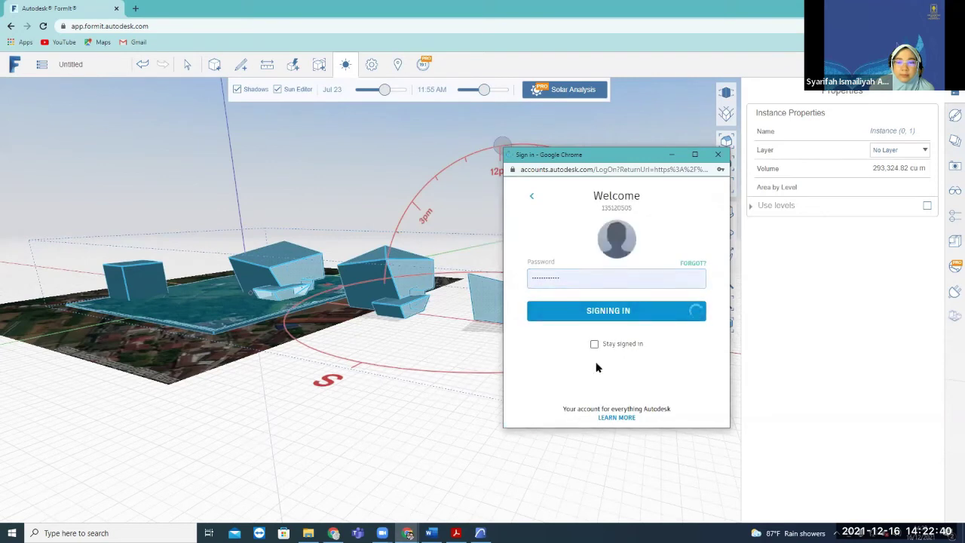
pyautogui.click(594, 344)
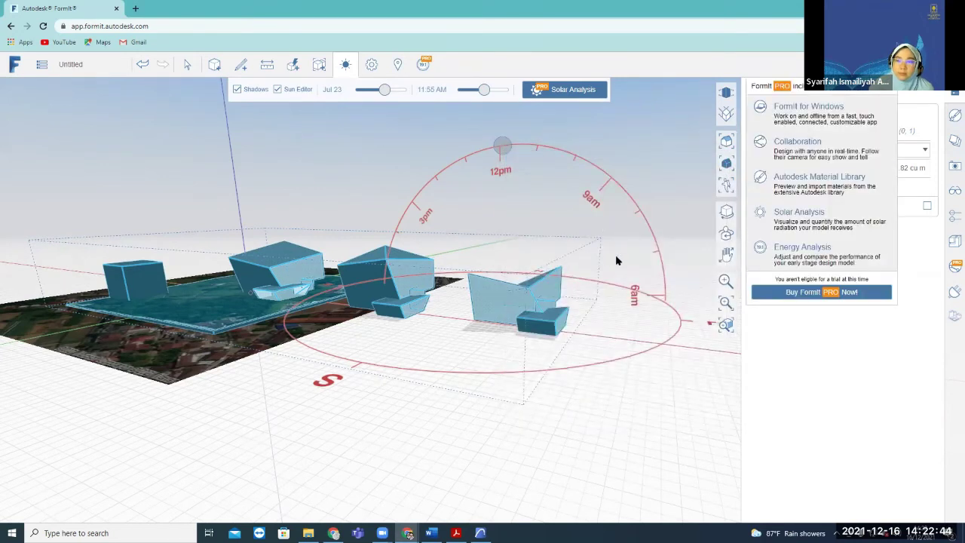
# Run the solar analysis on the selected building masses using the Month Peak method for July.
pyautogui.click(573, 90)
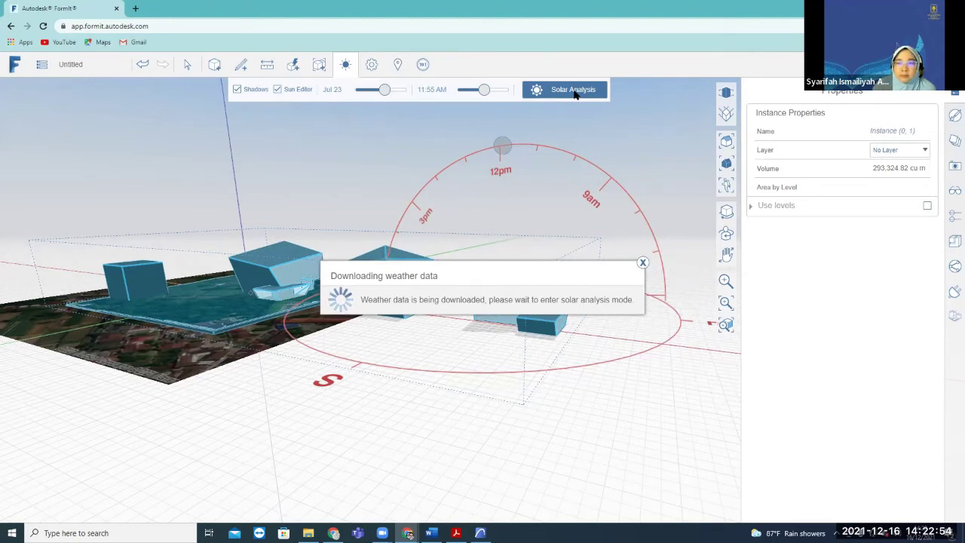
pyautogui.click(928, 207)
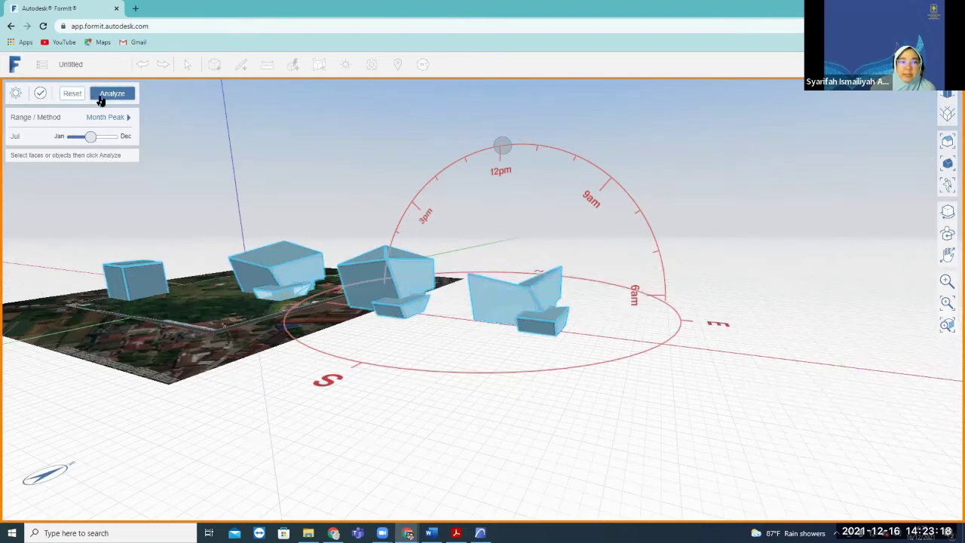
pyautogui.click(101, 98)
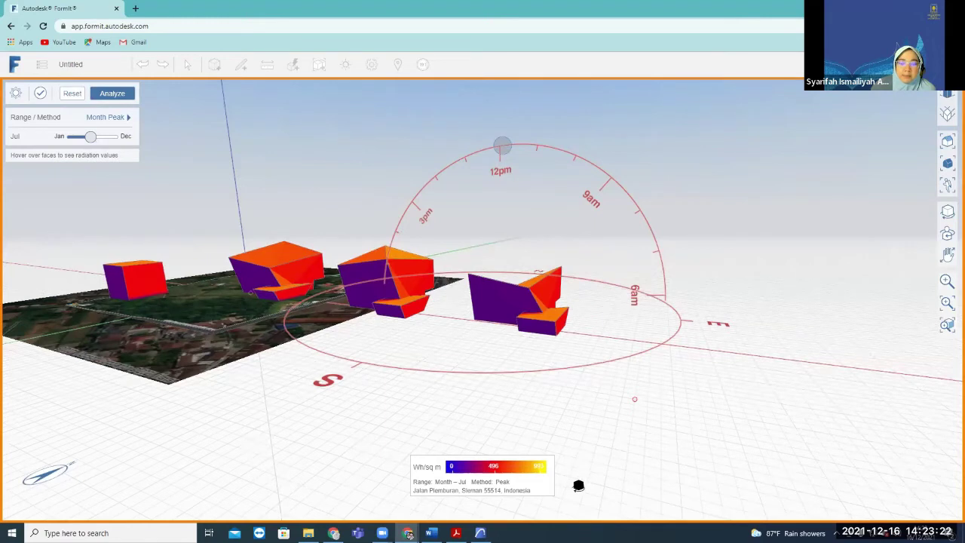
# Examine the July Month Peak solar radiation on the faces of the building masses.
pyautogui.moveTo(578, 486); pyautogui.dragTo(564, 469, button='right')
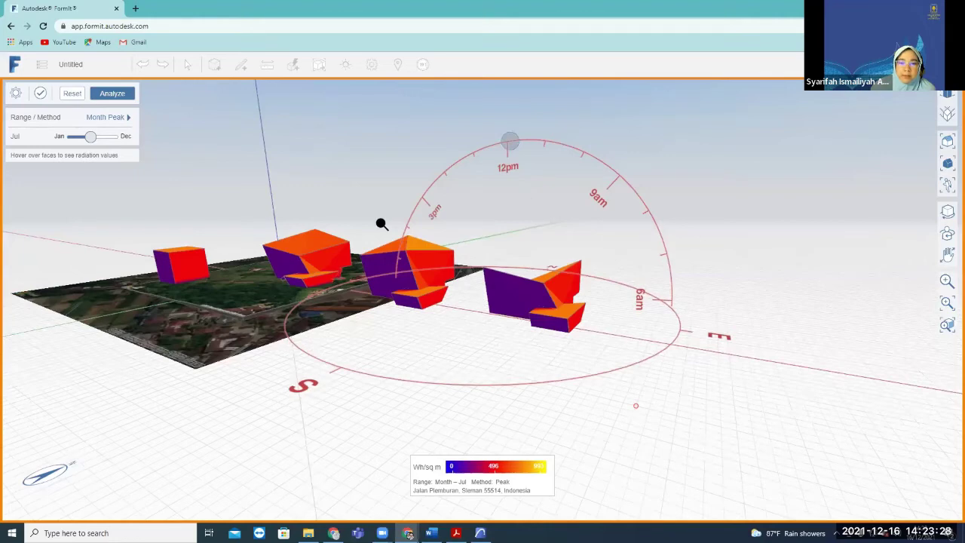
pyautogui.moveTo(380, 223); pyautogui.dragTo(381, 224, button='right')
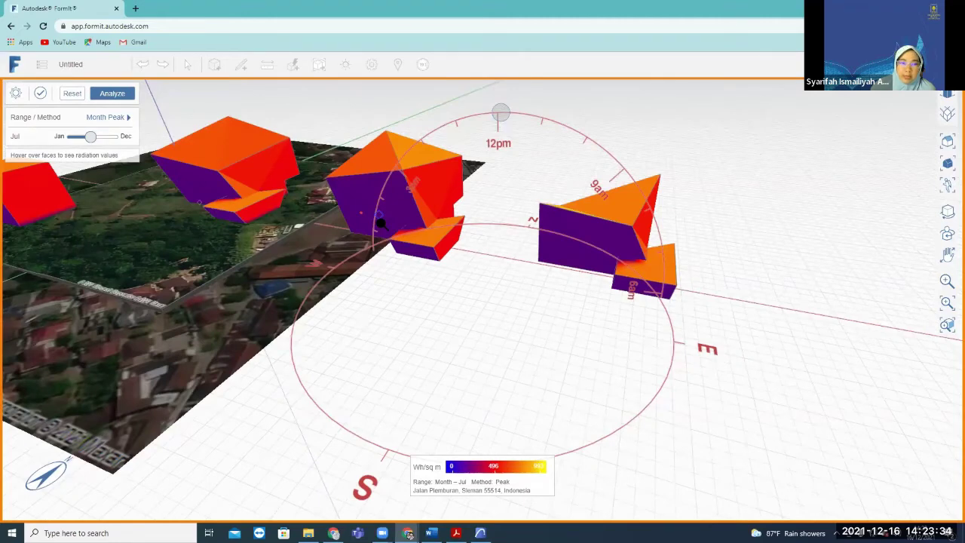
pyautogui.moveTo(381, 224); pyautogui.dragTo(381, 224, button='right')
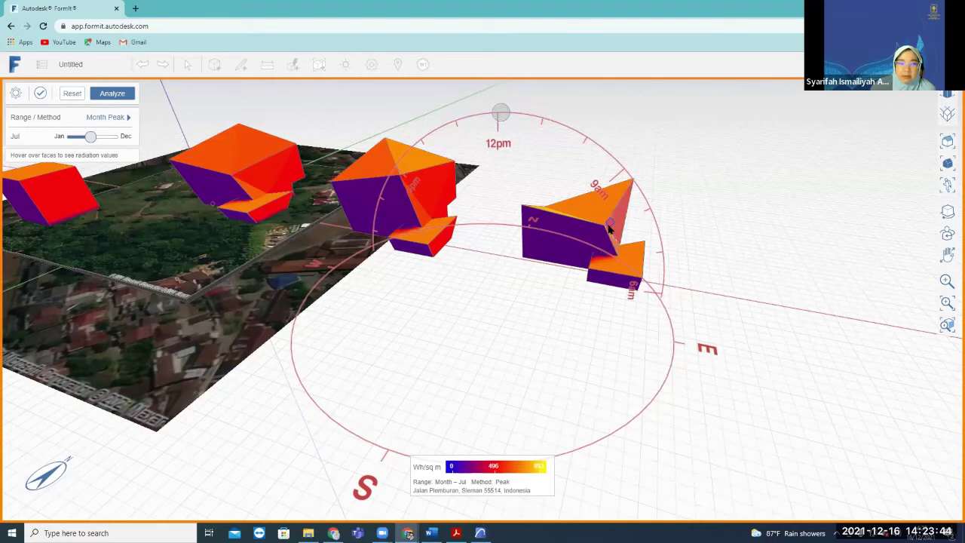
pyautogui.moveTo(611, 227)
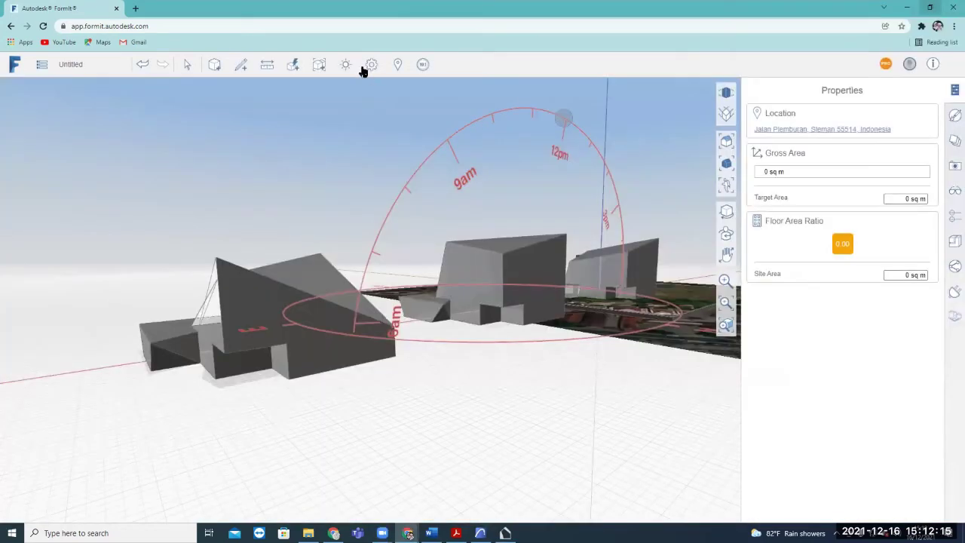
pyautogui.click(422, 65)
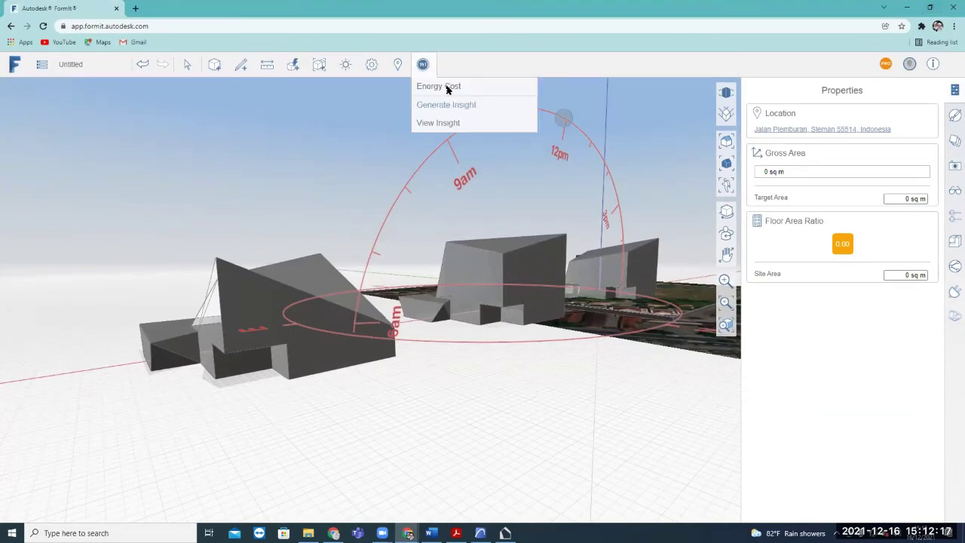
pyautogui.click(445, 85)
pyautogui.click(423, 66)
pyautogui.click(429, 88)
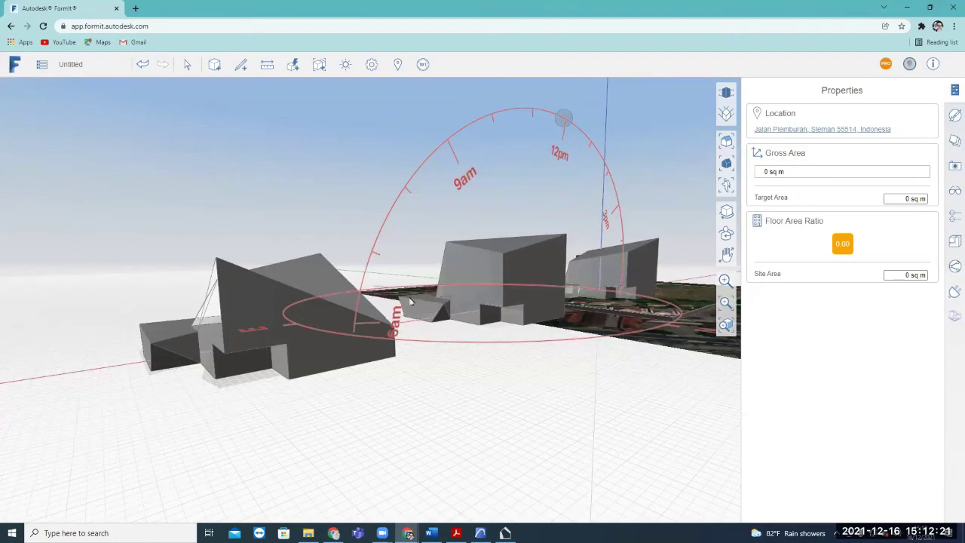
# Select the grouped building masses and try to generate an Insight energy analysis for them.
pyautogui.scroll(-3, 254, 437)
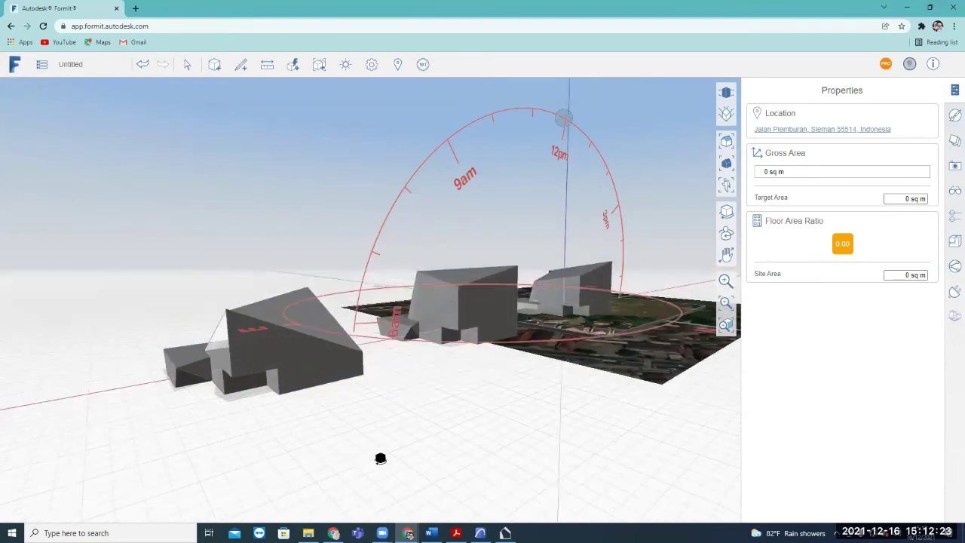
pyautogui.moveTo(313, 492); pyautogui.dragTo(171, 369)
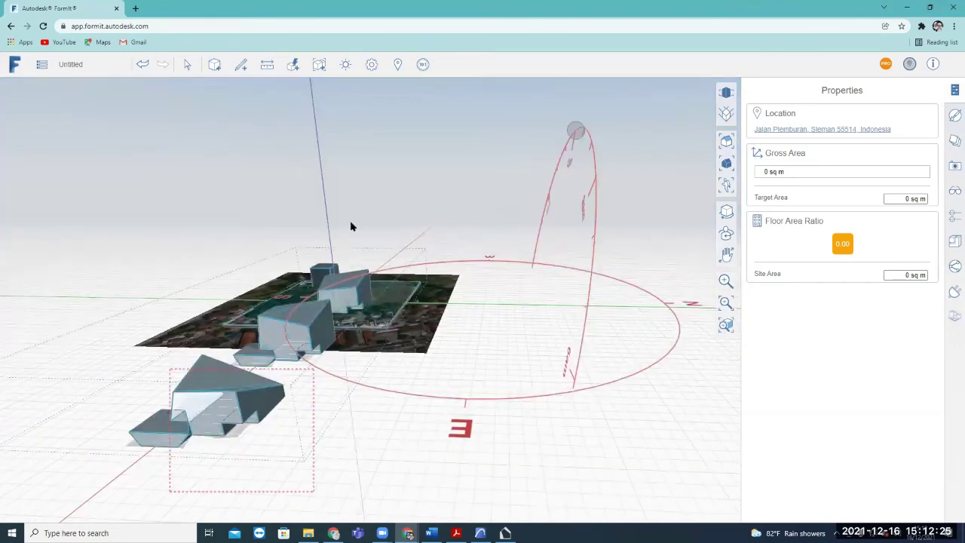
pyautogui.click(423, 66)
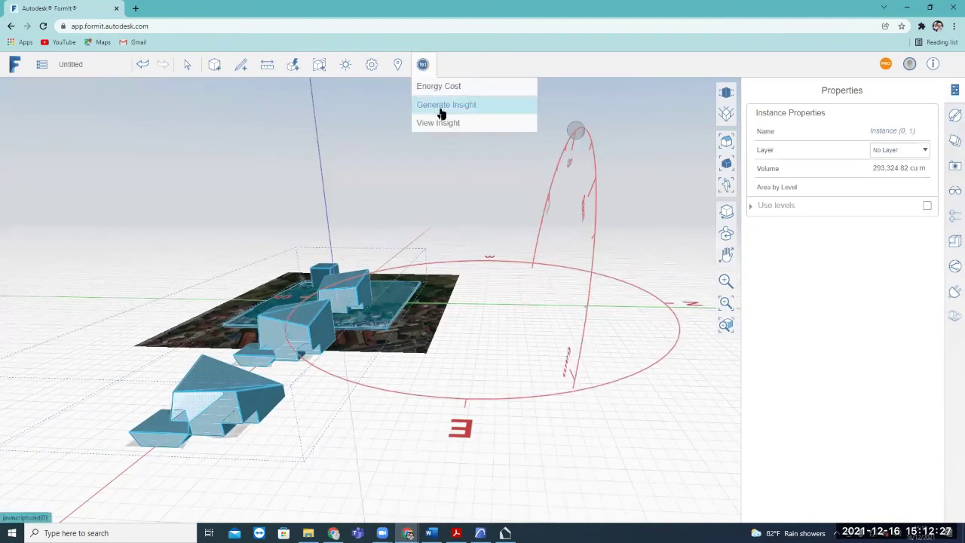
pyautogui.click(439, 123)
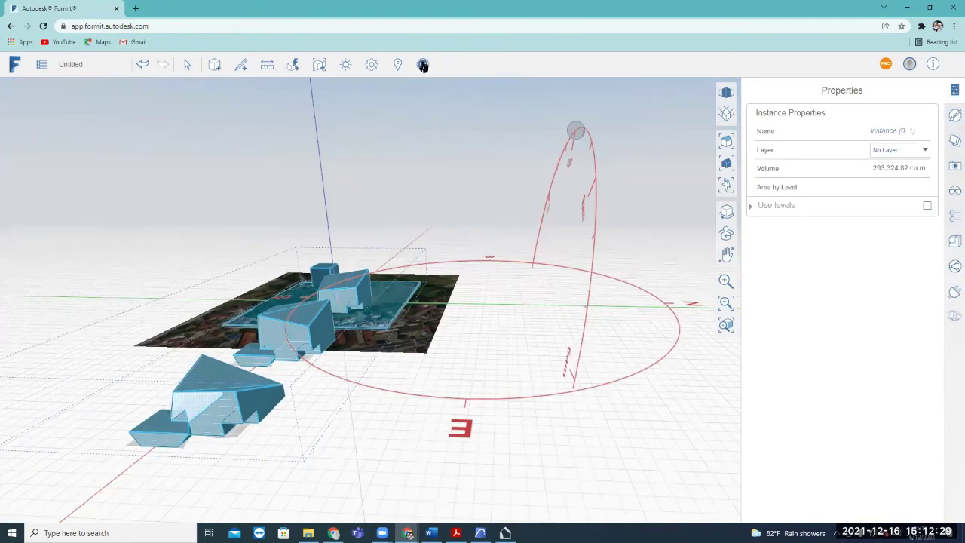
pyautogui.click(423, 65)
pyautogui.click(433, 104)
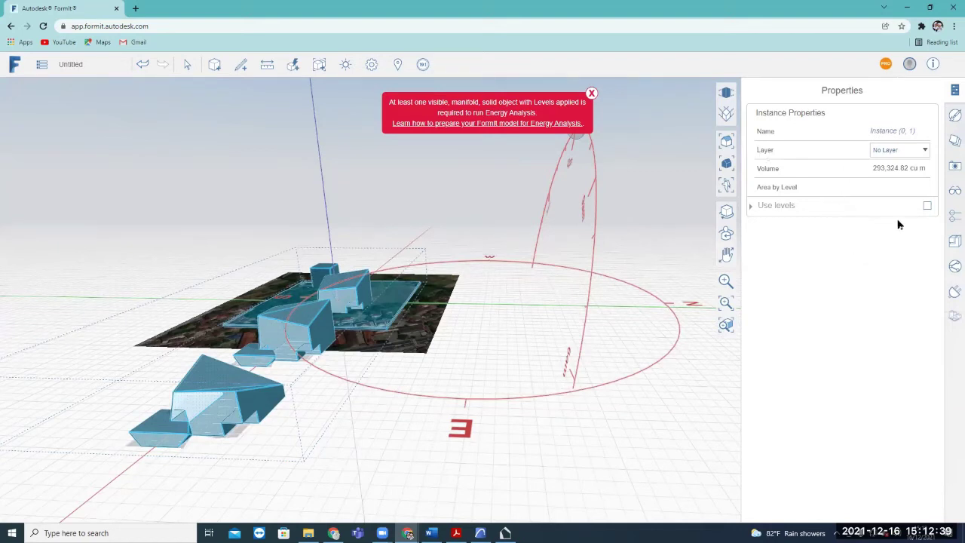
# Turn on the use of levels for the selected group, applying Levels 1 to 10 from 0 m to 27 m.
pyautogui.click(928, 207)
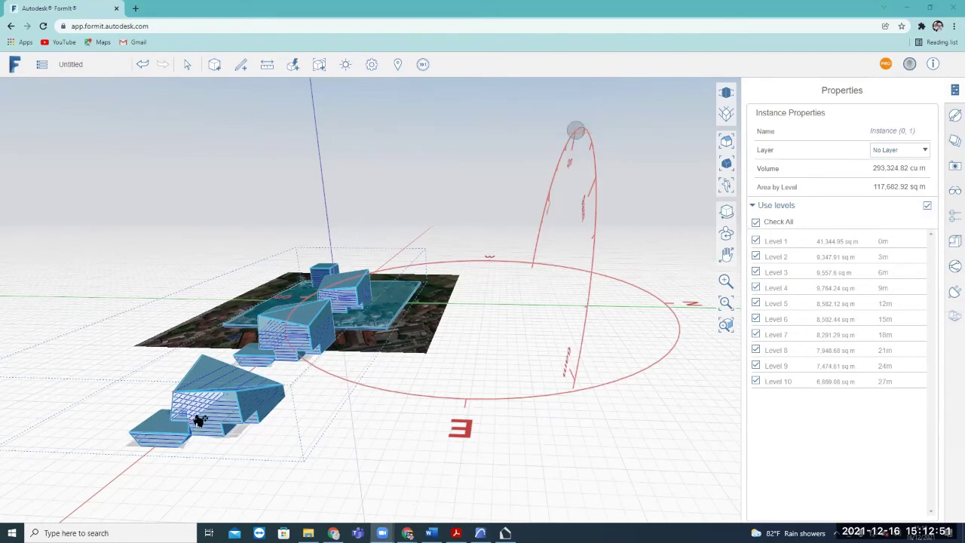
pyautogui.scroll(2, 199, 418)
pyautogui.scroll(2, 276, 405)
pyautogui.scroll(3, 264, 440)
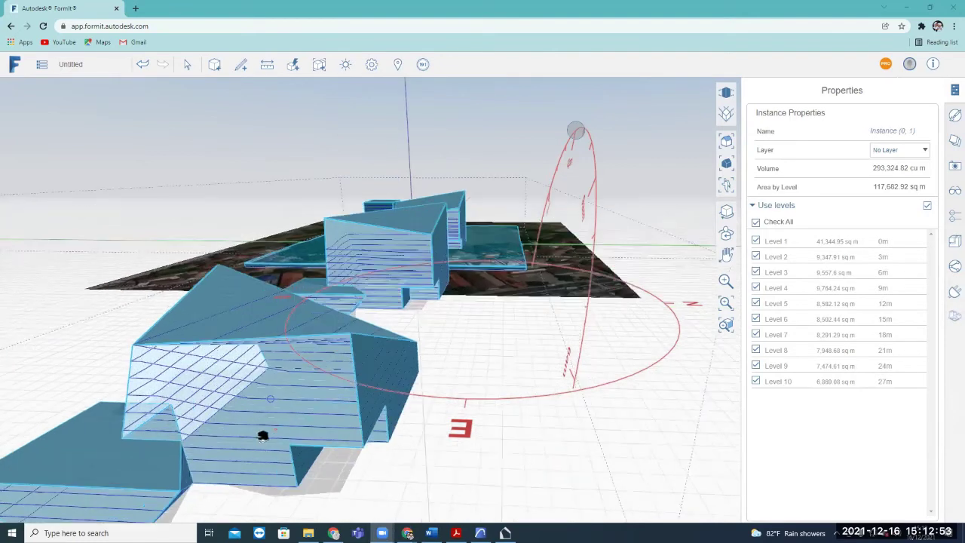
pyautogui.scroll(-3, 263, 436)
pyautogui.scroll(-2, 448, 409)
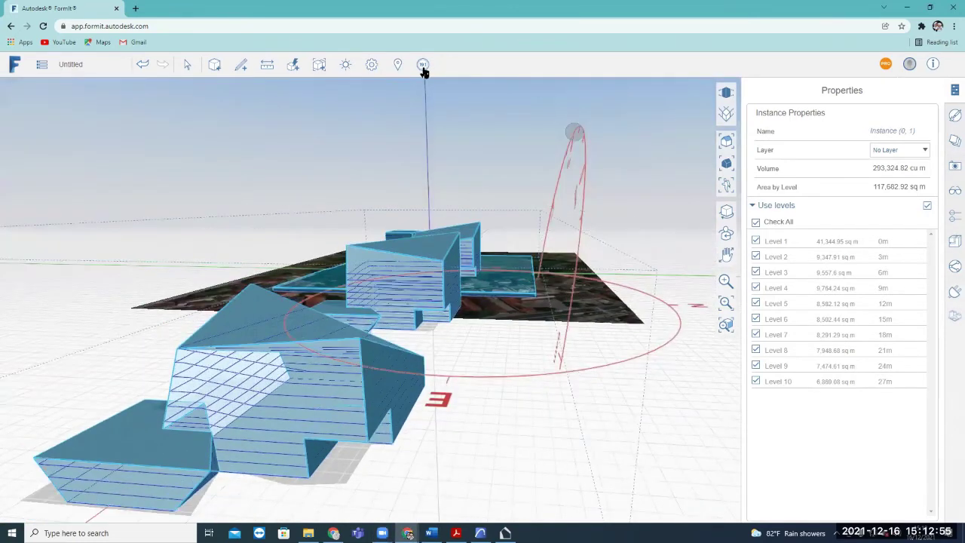
# Try to generate the Insight analysis for the group, agreeing to the Autodesk Green Building Studio Terms of Service.
pyautogui.click(423, 65)
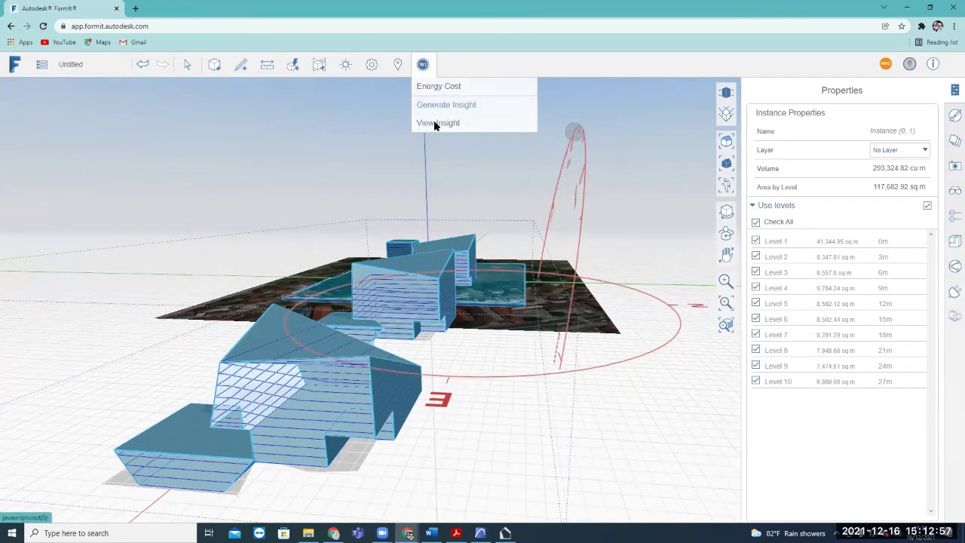
pyautogui.click(436, 105)
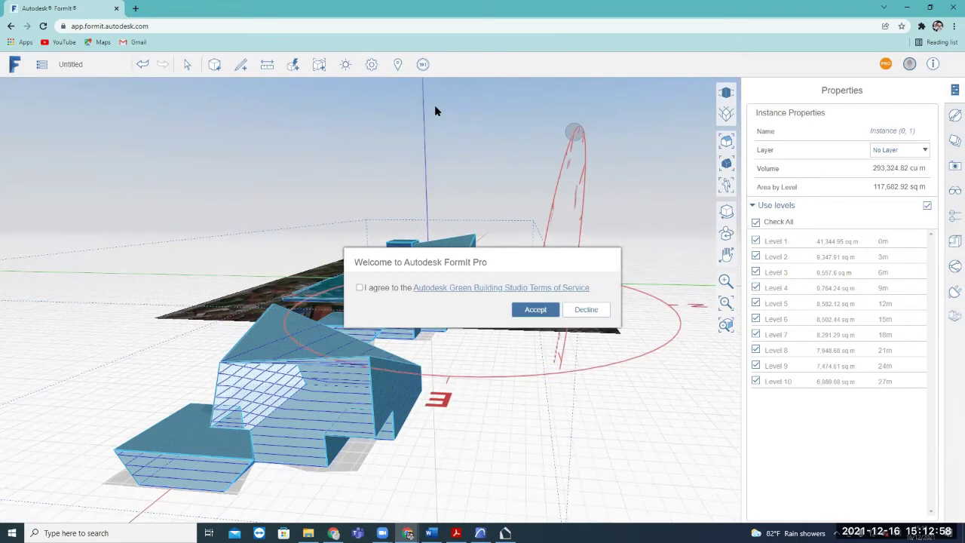
pyautogui.click(361, 289)
pyautogui.click(535, 310)
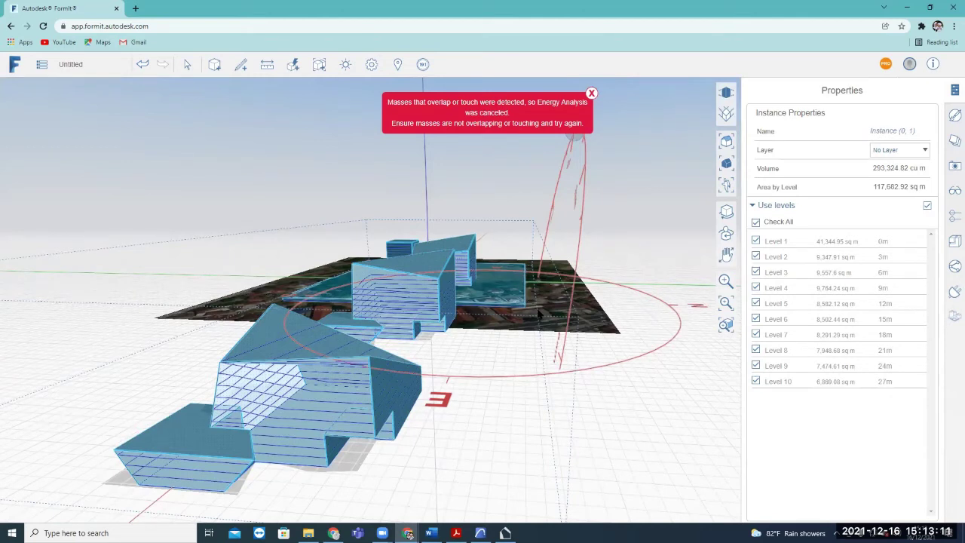
pyautogui.click(501, 480)
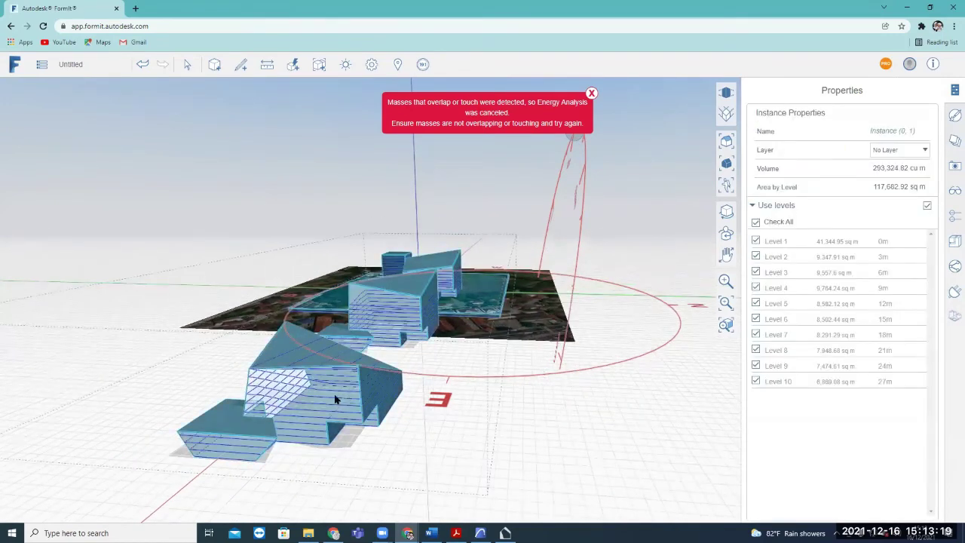
pyautogui.doubleClick(335, 399)
pyautogui.rightClick(335, 400)
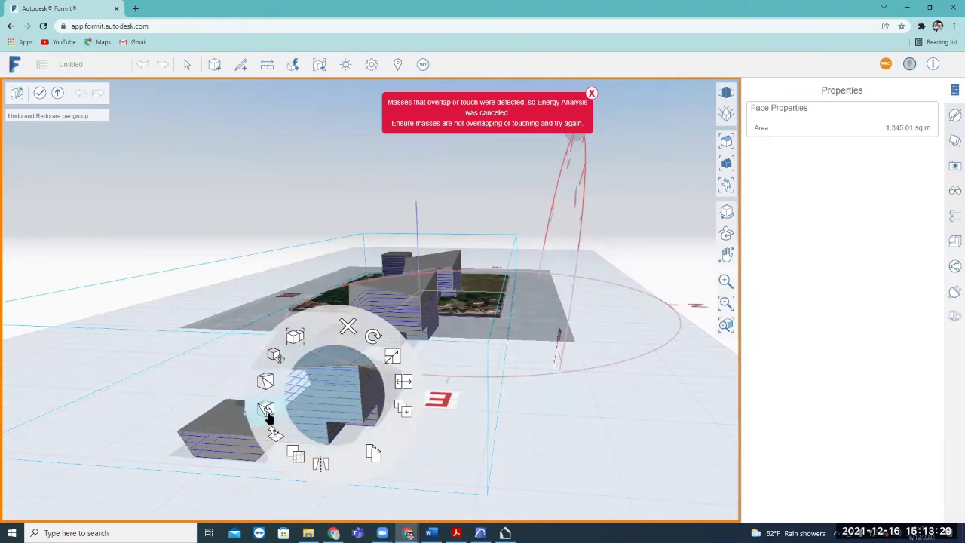
pyautogui.click(495, 402)
pyautogui.click(495, 405)
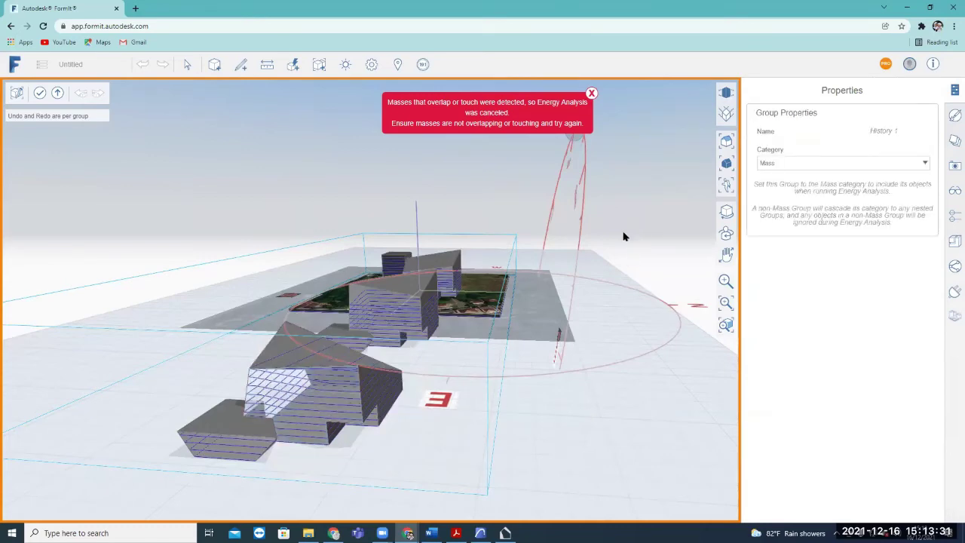
pyautogui.press('Escape')
# Ungroup the building masses into separate bodies and clear the selection.
pyautogui.click(329, 400)
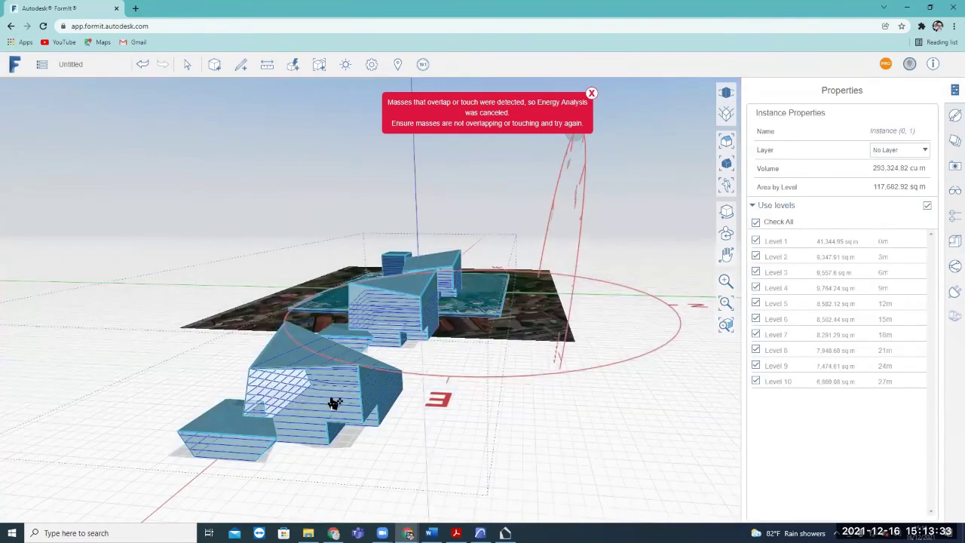
pyautogui.rightClick(329, 400)
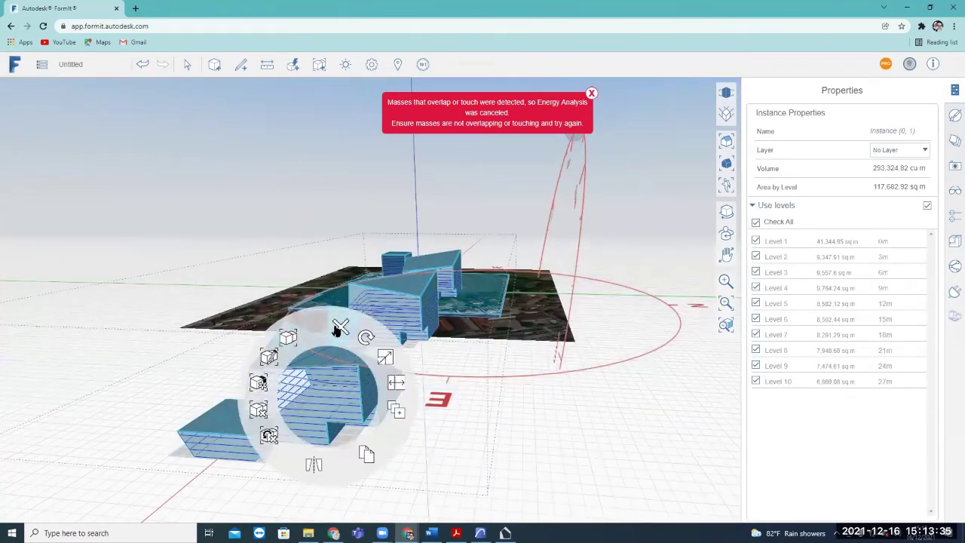
pyautogui.click(269, 437)
pyautogui.click(290, 374)
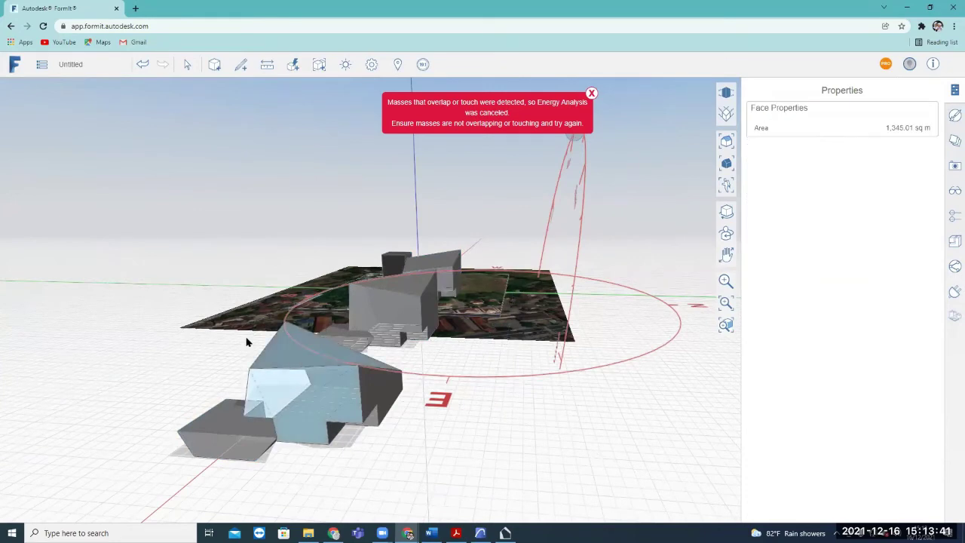
pyautogui.click(183, 390)
# Select the easternmost building mass off the satellite terrain and apply all ten levels to it.
pyautogui.moveTo(413, 432); pyautogui.dragTo(575, 480, button='middle')
pyautogui.moveTo(424, 282); pyautogui.dragTo(621, 497)
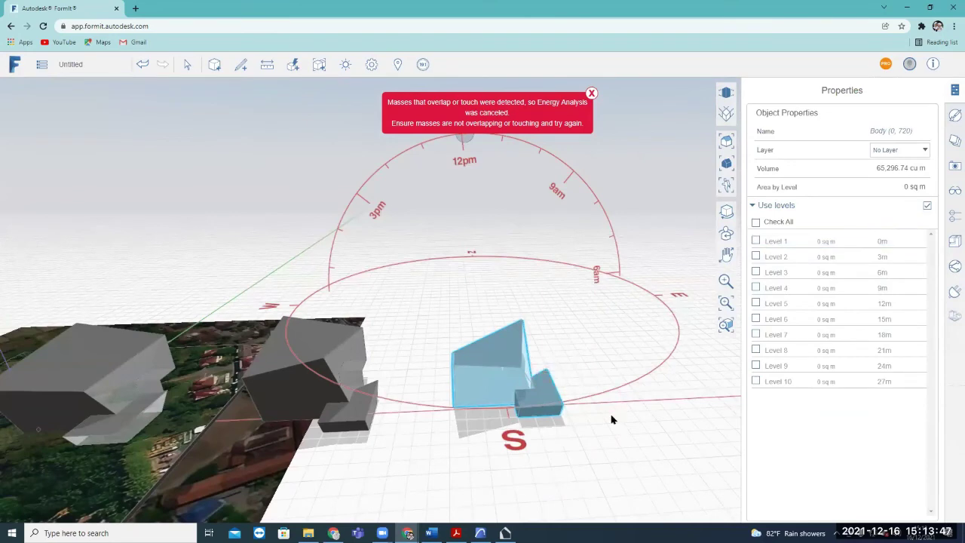
pyautogui.scroll(2, 592, 423)
pyautogui.click(757, 223)
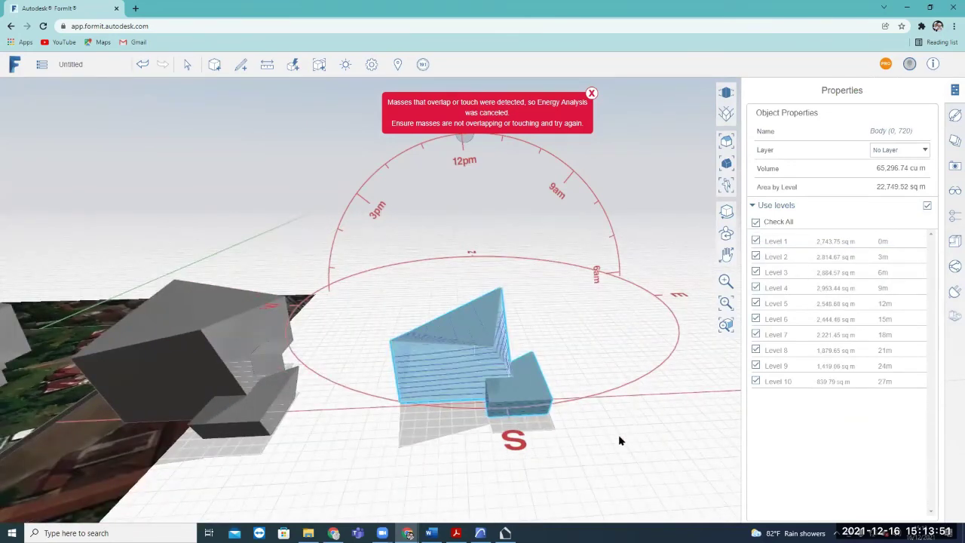
# Dismiss the overlap error message and generate the Insight energy analysis with the levelled mass selected.
pyautogui.moveTo(558, 410); pyautogui.dragTo(593, 92, button='middle')
pyautogui.click(593, 92)
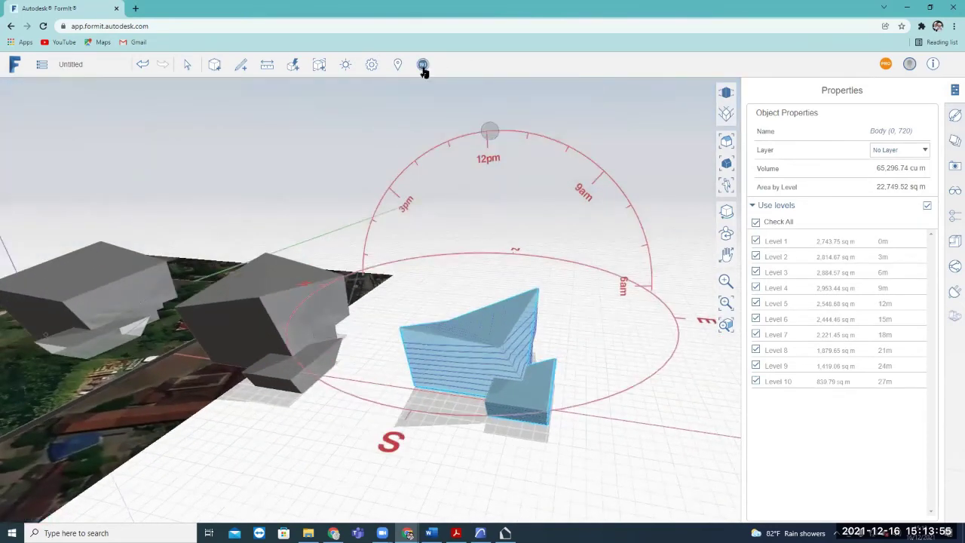
pyautogui.click(423, 66)
pyautogui.click(436, 106)
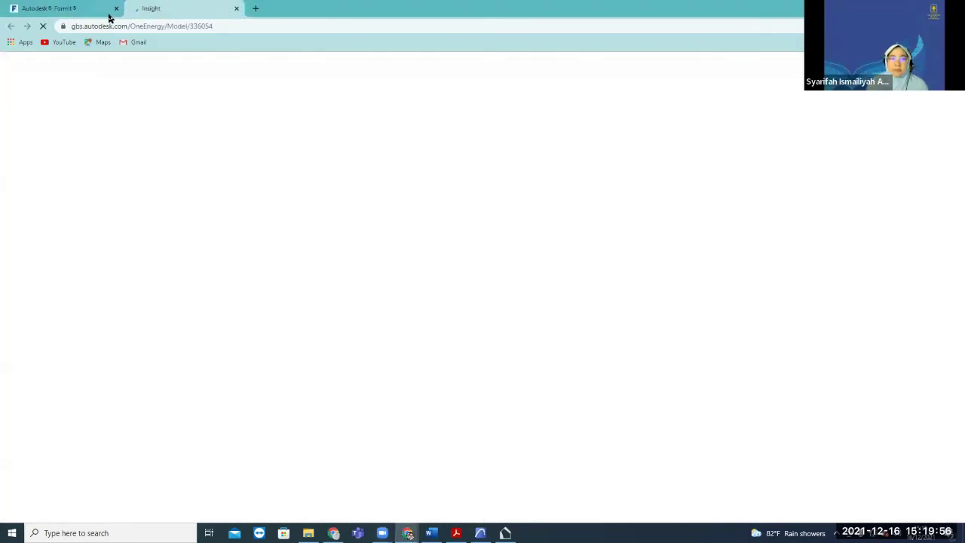
# Return to the FormIt model and check the Energy Cost and Insight options of the finished analysis.
pyautogui.click(57, 8)
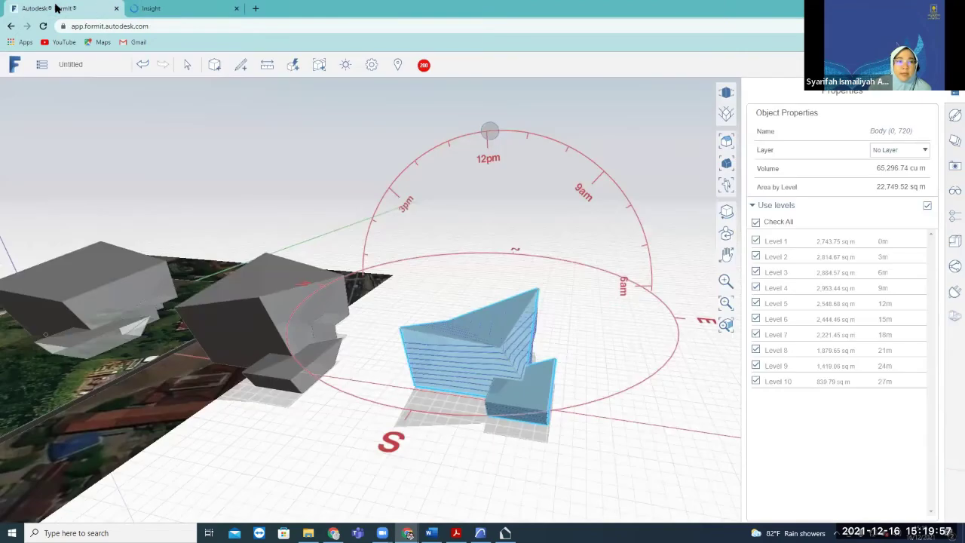
pyautogui.click(422, 68)
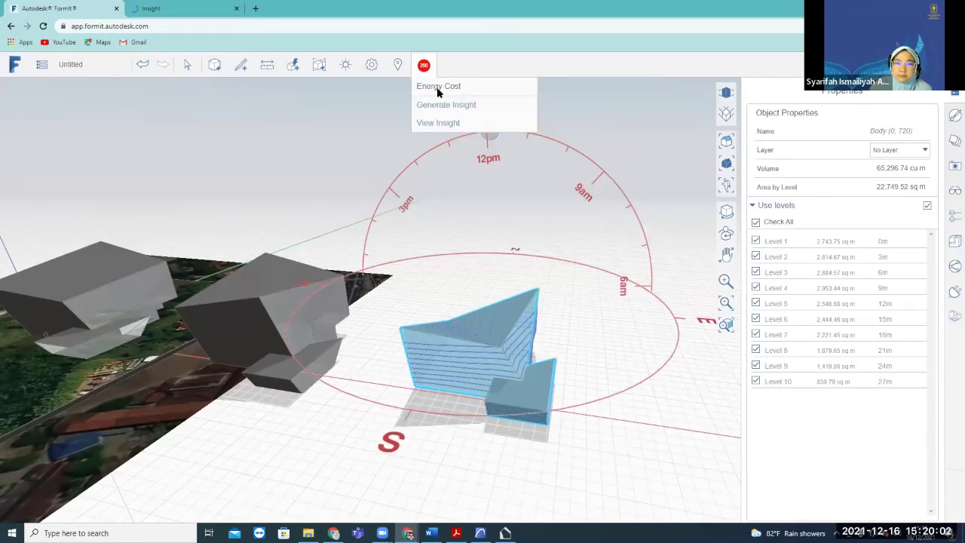
pyautogui.click(437, 89)
pyautogui.click(424, 67)
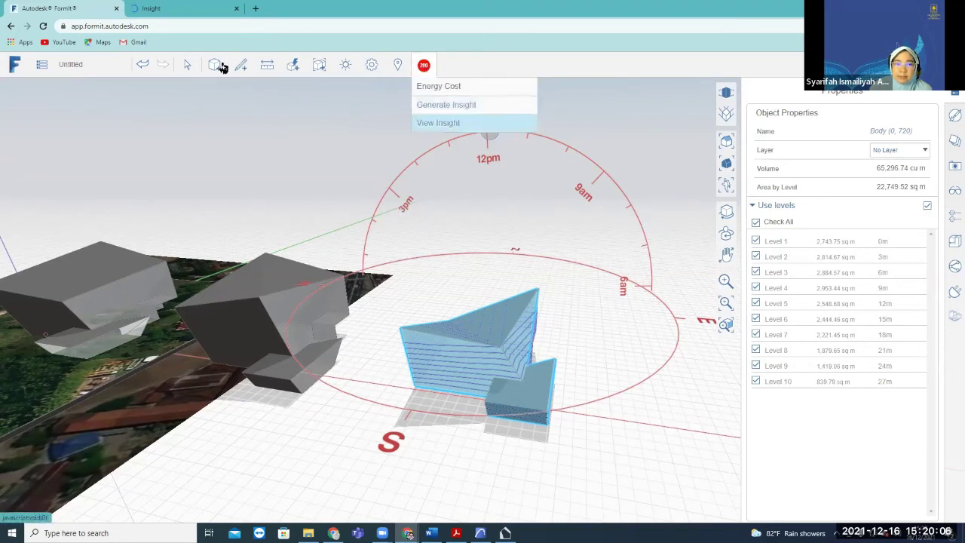
# Go to the Insight report and examine its scenarios, Building Form, Benchmark Comparison and Operating Schedule tiles.
pyautogui.click(178, 10)
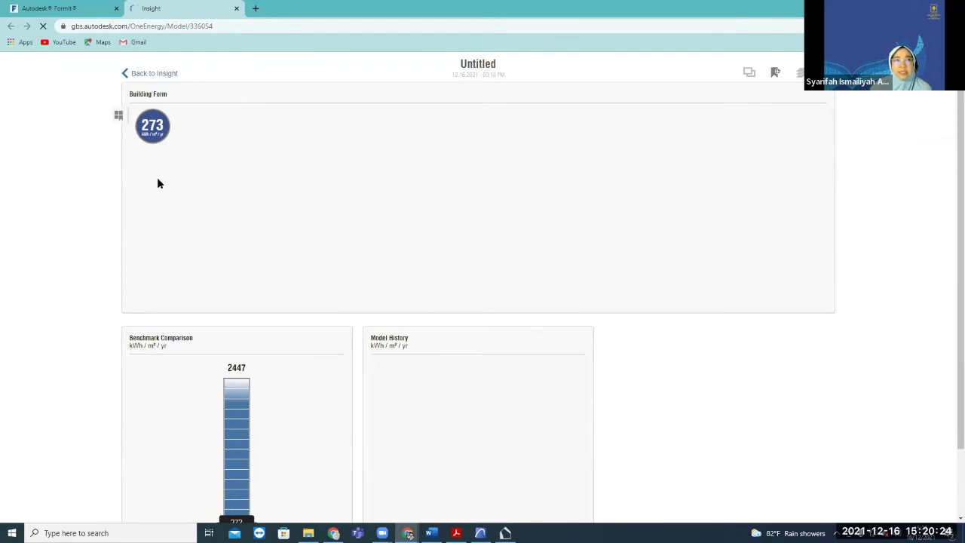
pyautogui.click(124, 117)
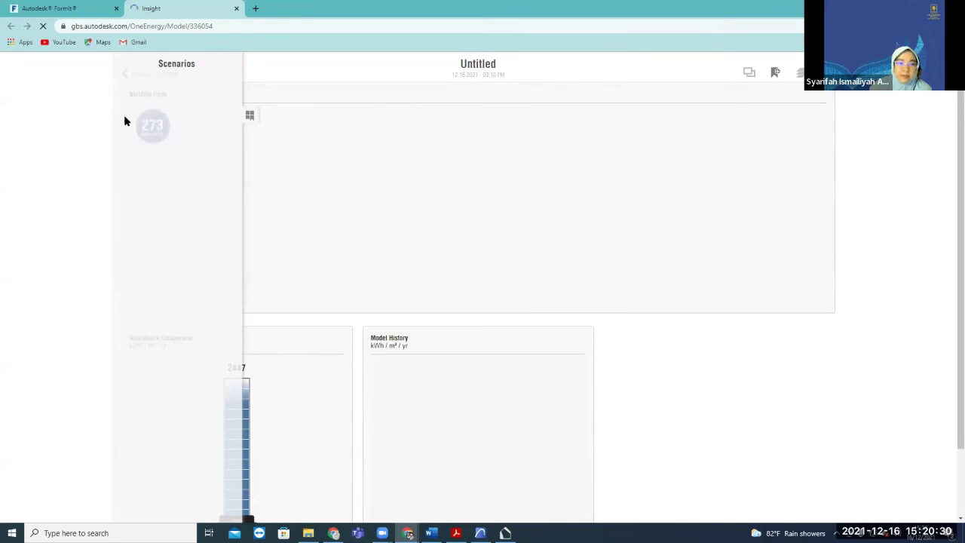
pyautogui.click(33, 266)
pyautogui.scroll(-1, 389, 312)
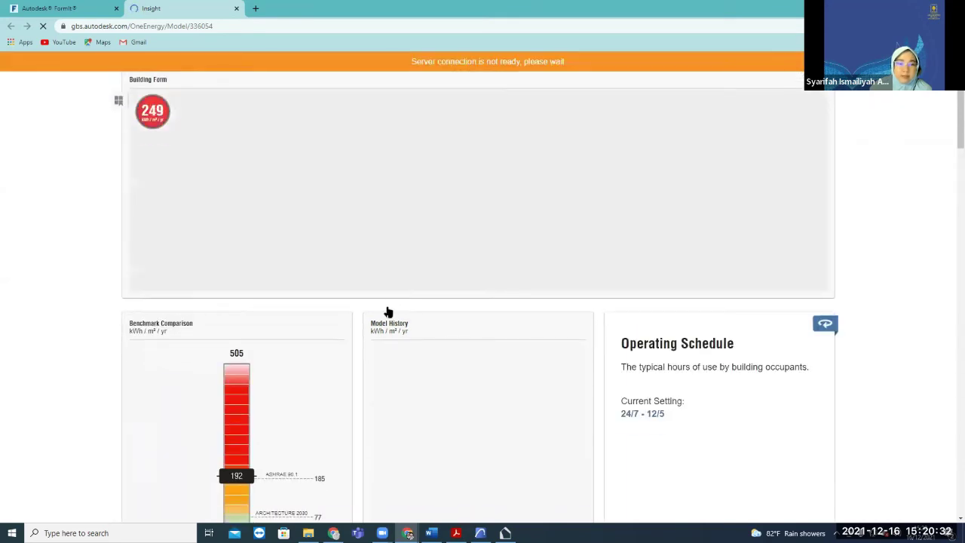
pyautogui.scroll(-3, 552, 308)
pyautogui.scroll(3, 554, 308)
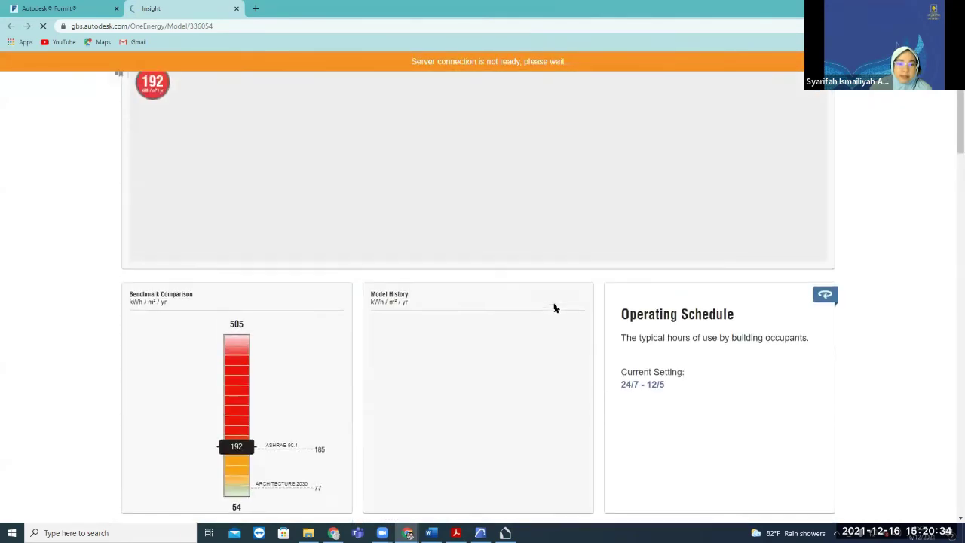
pyautogui.scroll(1, 554, 308)
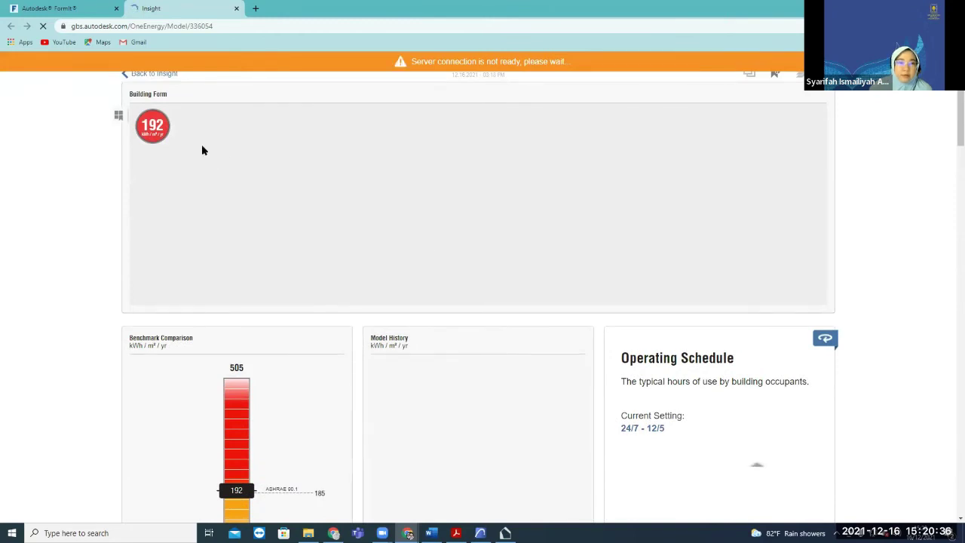
# Compare the FormIt model with the Insight report and view the Building Form model from its front and left sides.
pyautogui.click(50, 7)
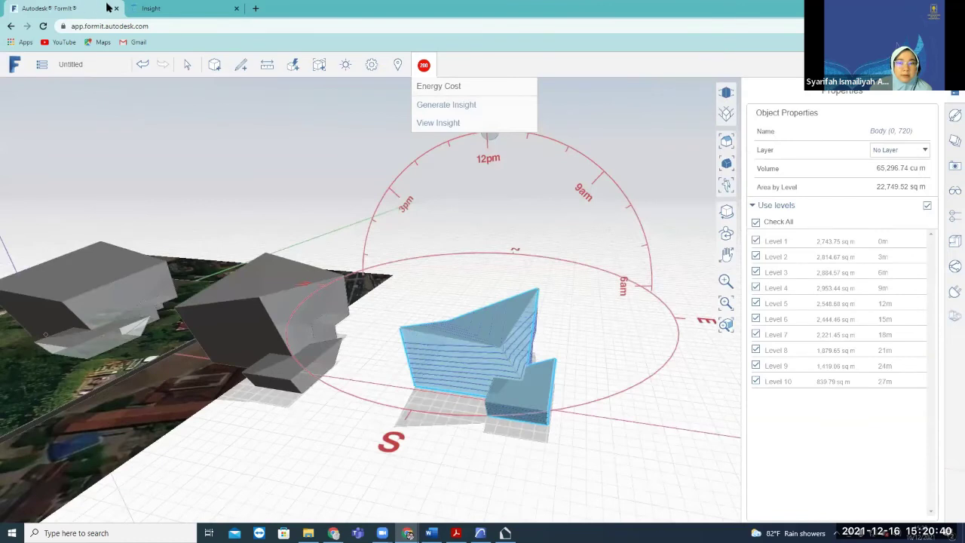
pyautogui.click(157, 8)
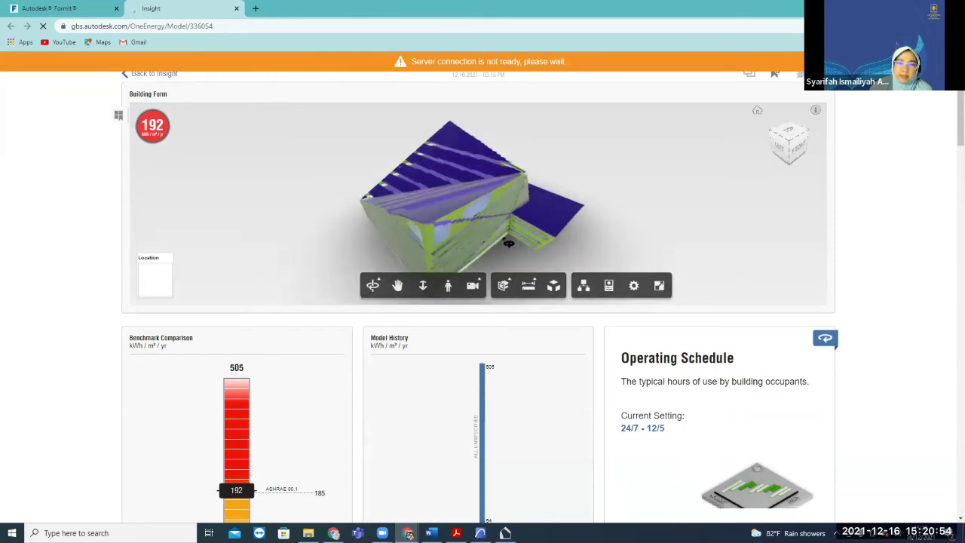
pyautogui.moveTo(577, 198); pyautogui.dragTo(448, 198)
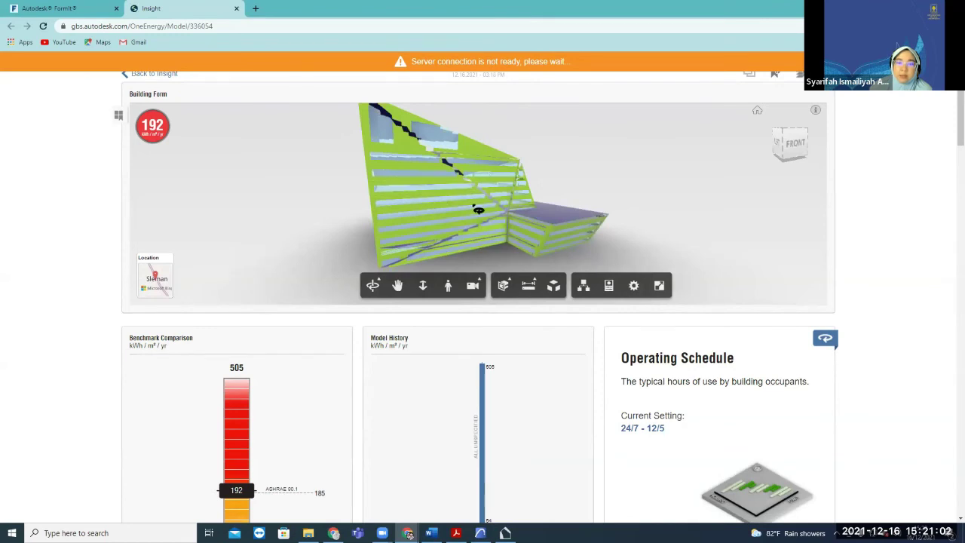
pyautogui.moveTo(553, 205); pyautogui.dragTo(511, 197)
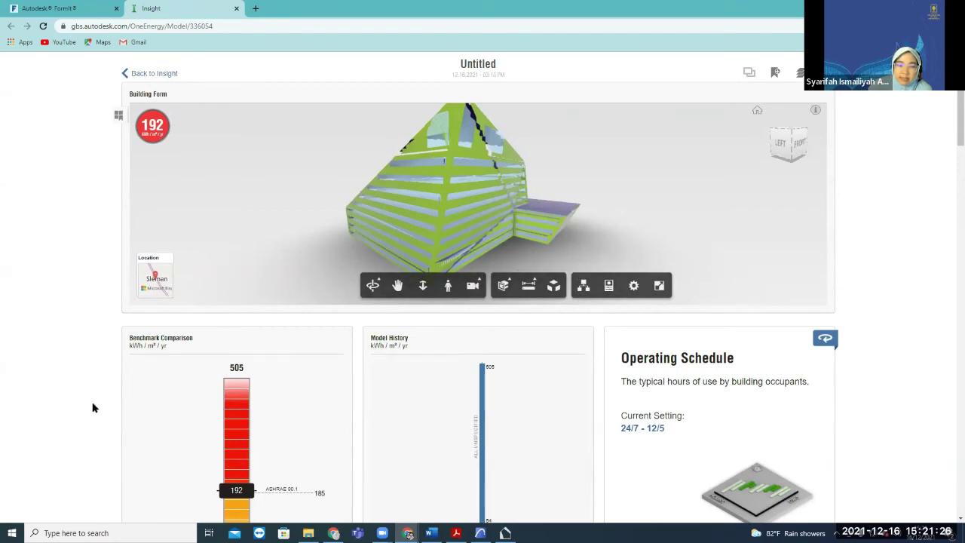
# Flip the Operating Schedule tile to its chart and inspect the EUI impact of the 24/7 option.
pyautogui.scroll(-3, 93, 408)
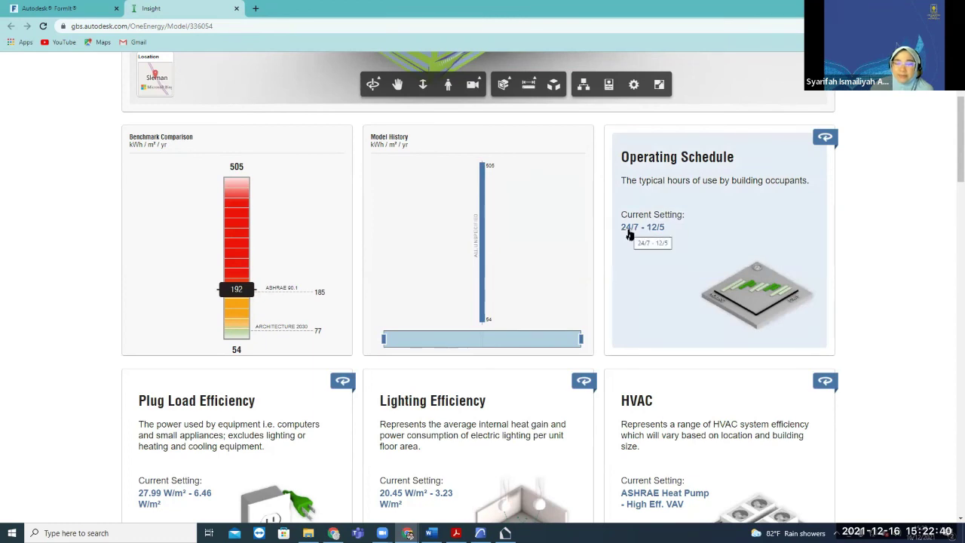
pyautogui.click(825, 137)
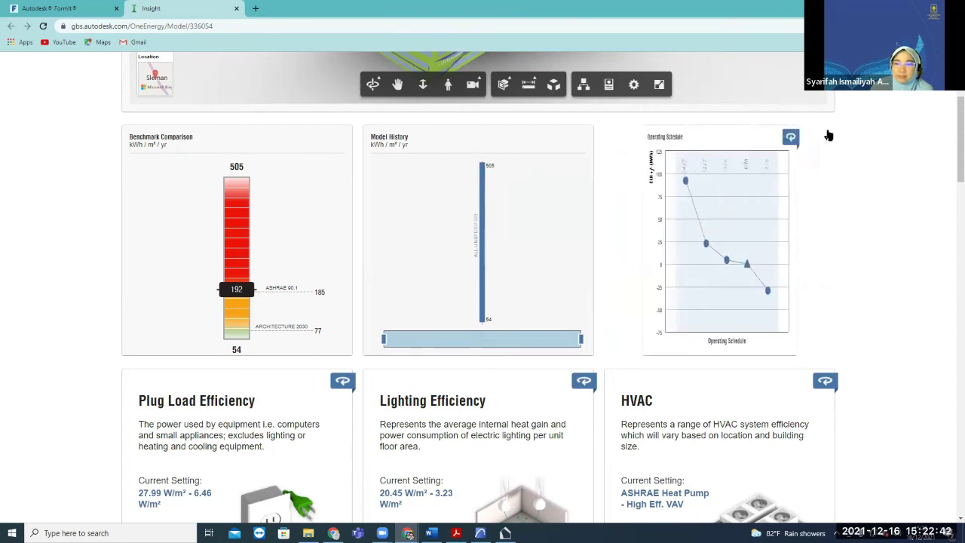
pyautogui.moveTo(746, 226)
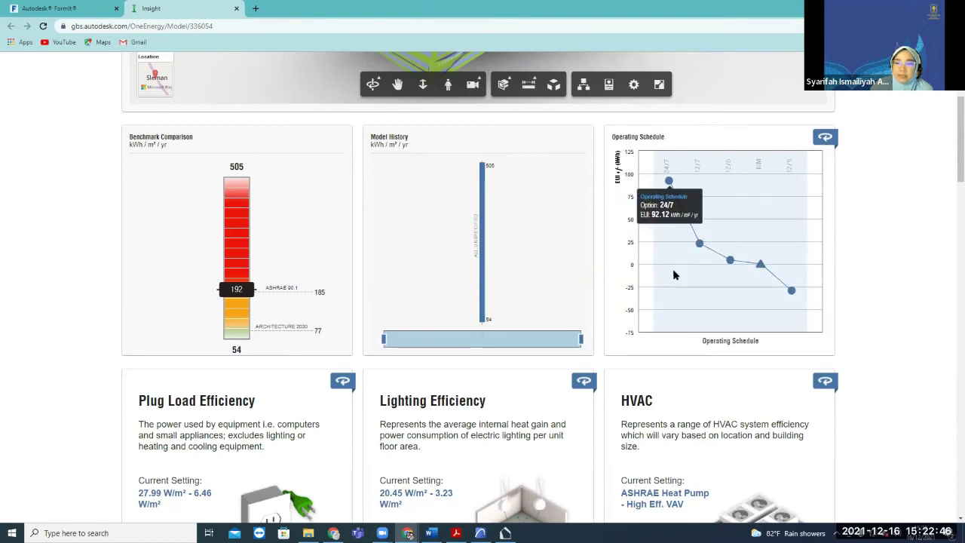
# Look through the remaining factor tiles to the end of the report and check the PV - Surface Coverage chart.
pyautogui.scroll(-3, 675, 275)
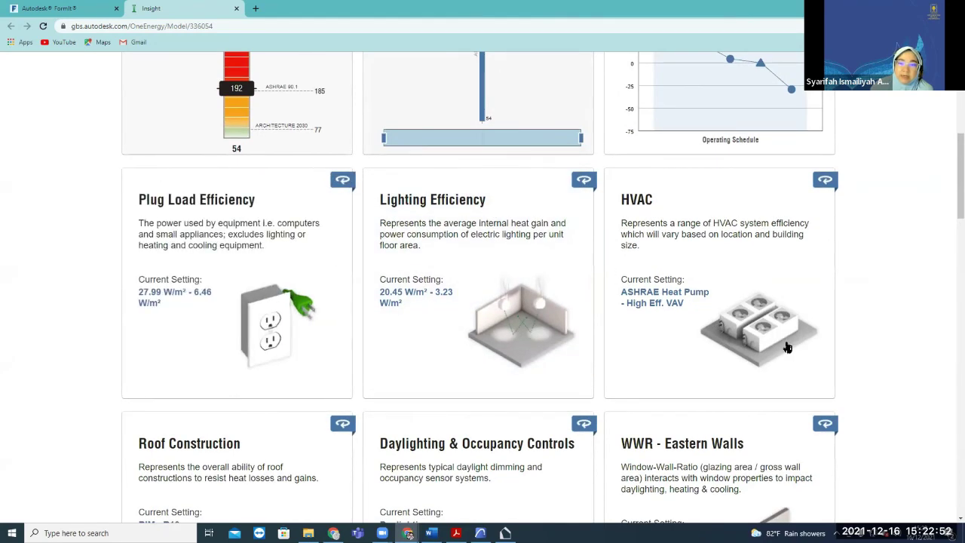
pyautogui.scroll(-9, 787, 347)
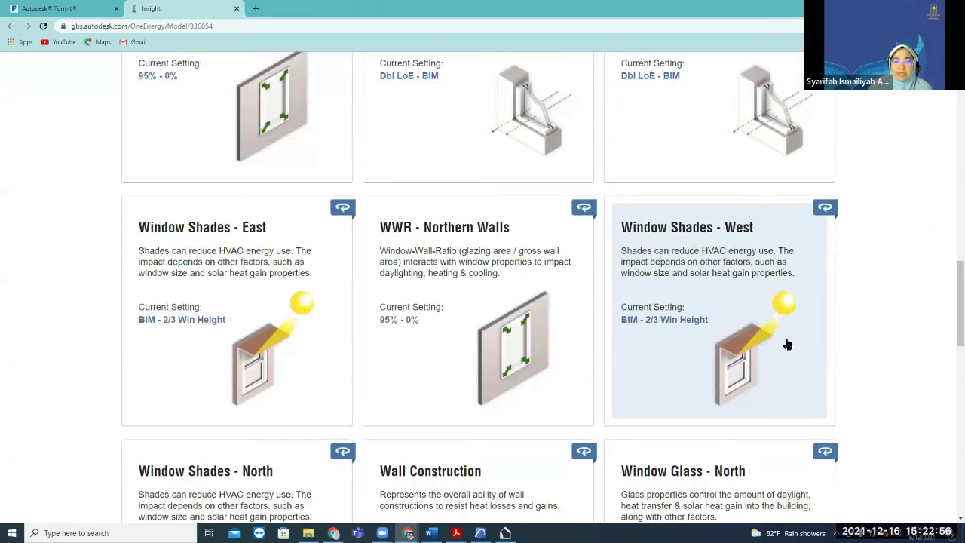
pyautogui.scroll(-6, 787, 345)
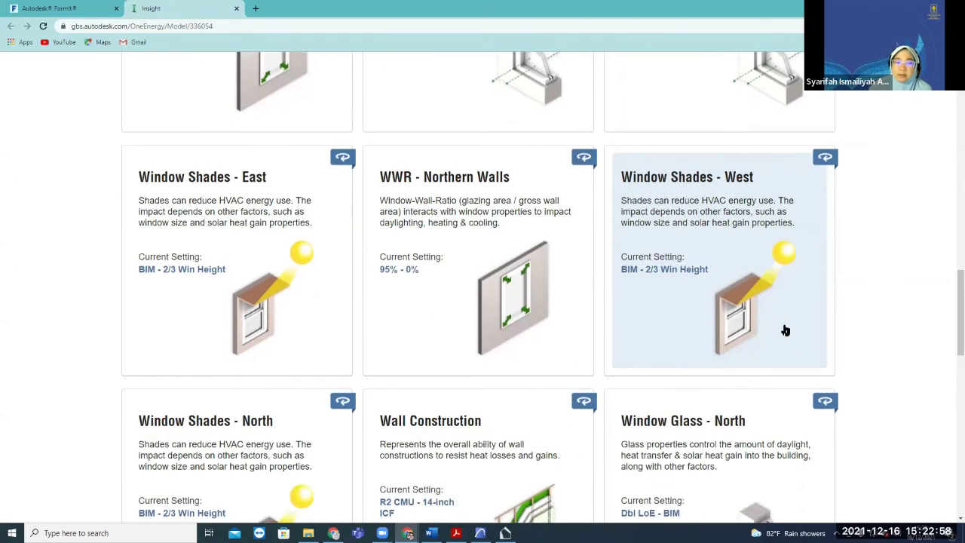
pyautogui.scroll(-3, 785, 329)
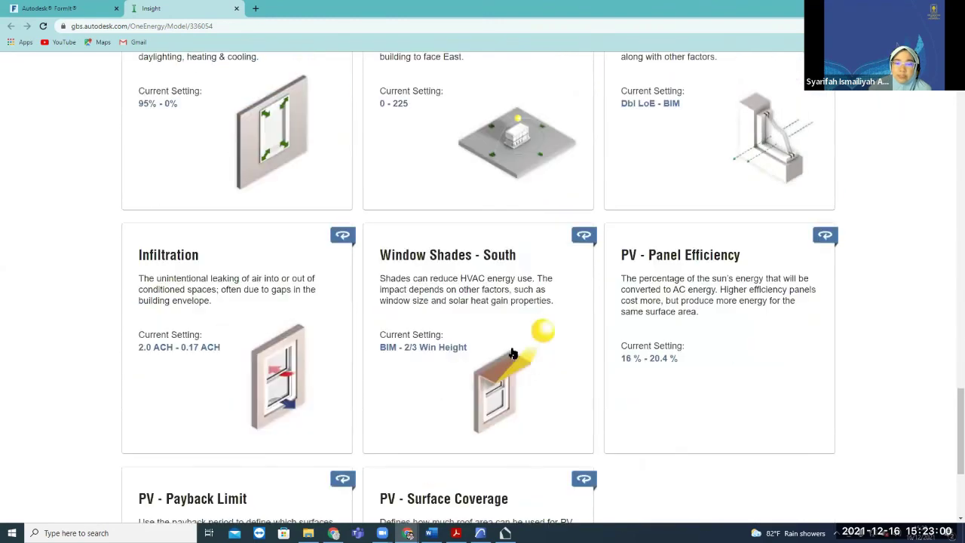
pyautogui.scroll(2, 513, 370)
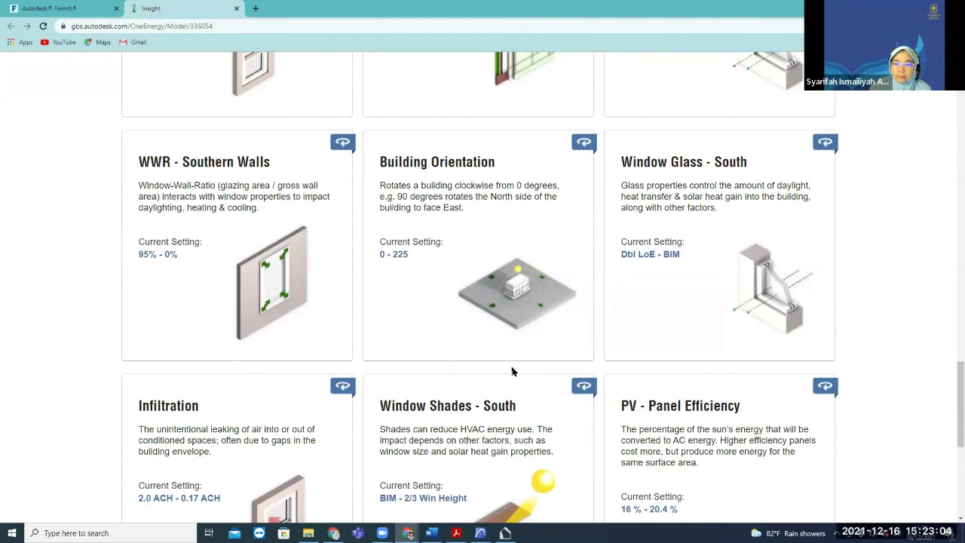
pyautogui.scroll(-3, 513, 371)
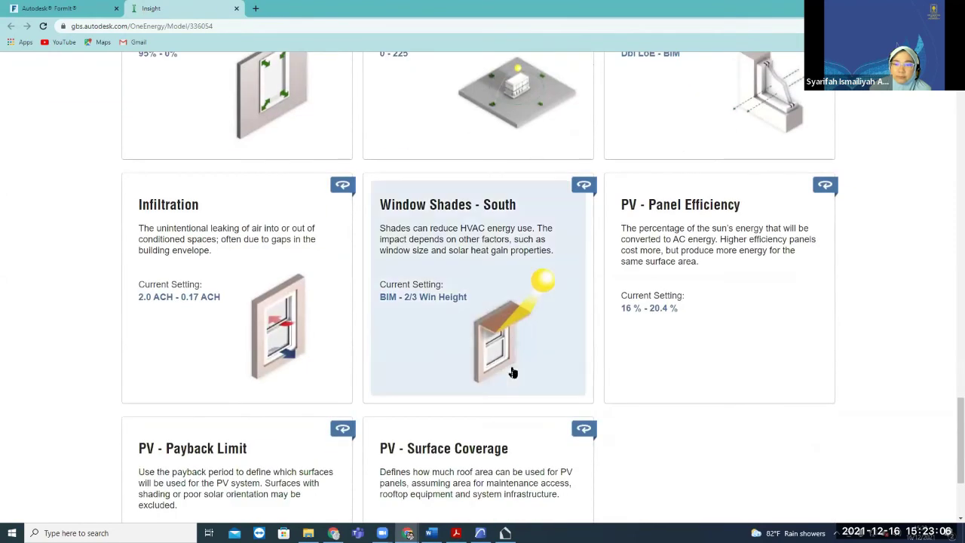
pyautogui.scroll(-2, 512, 371)
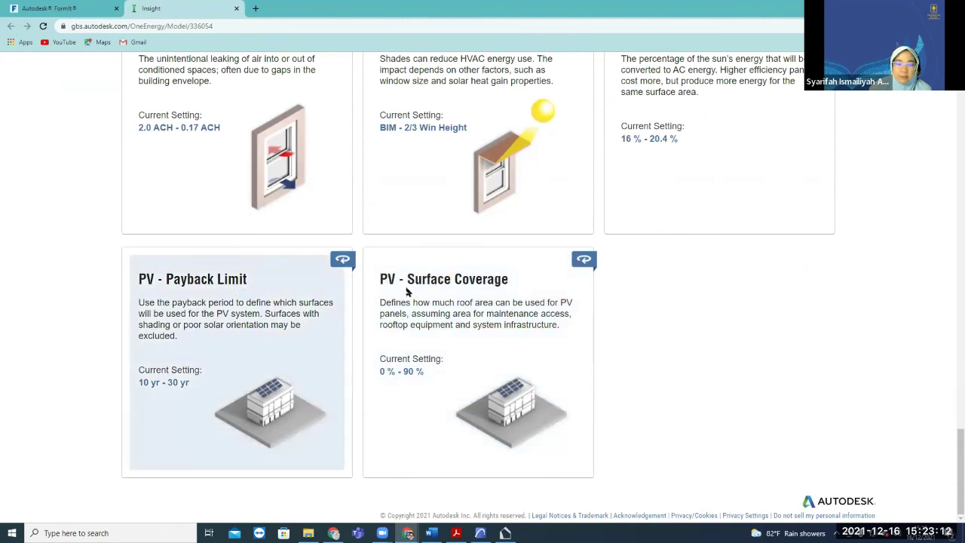
pyautogui.click(453, 399)
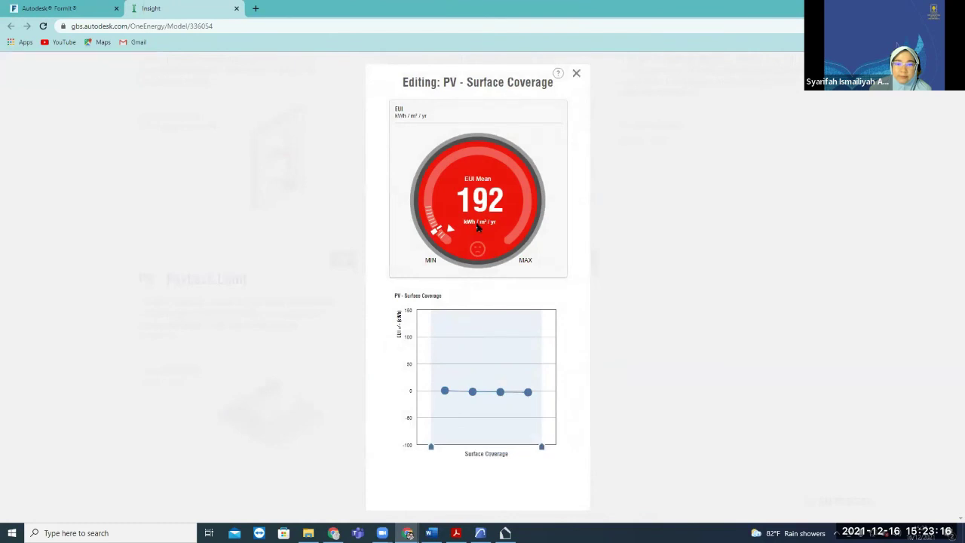
pyautogui.click(576, 73)
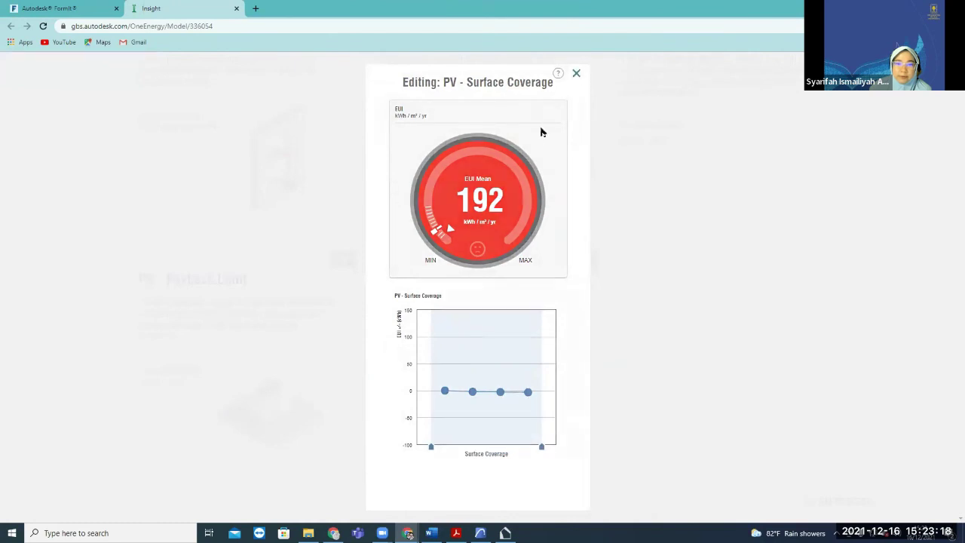
# Check the PV - Payback Limit chart and close it again.
pyautogui.click(218, 380)
pyautogui.rightClick(219, 378)
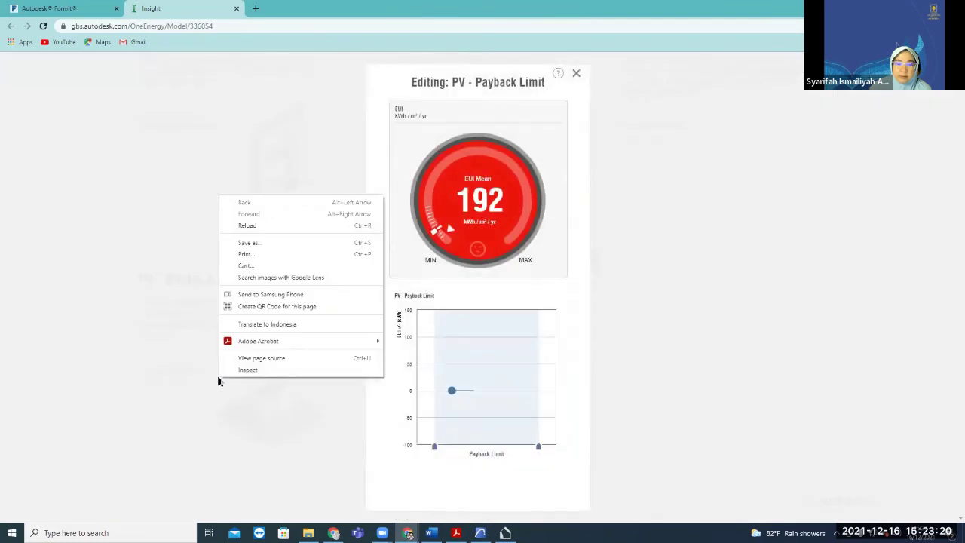
pyautogui.click(458, 234)
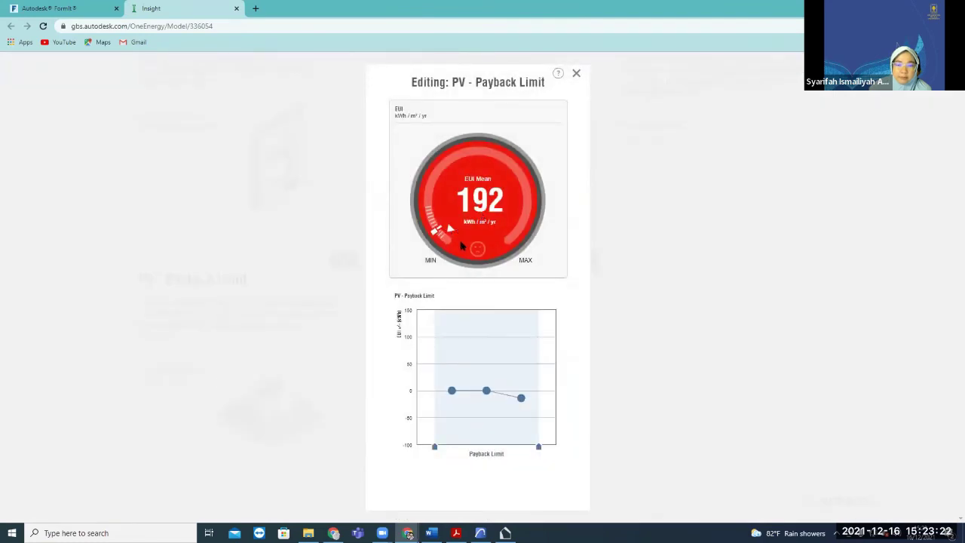
pyautogui.click(718, 365)
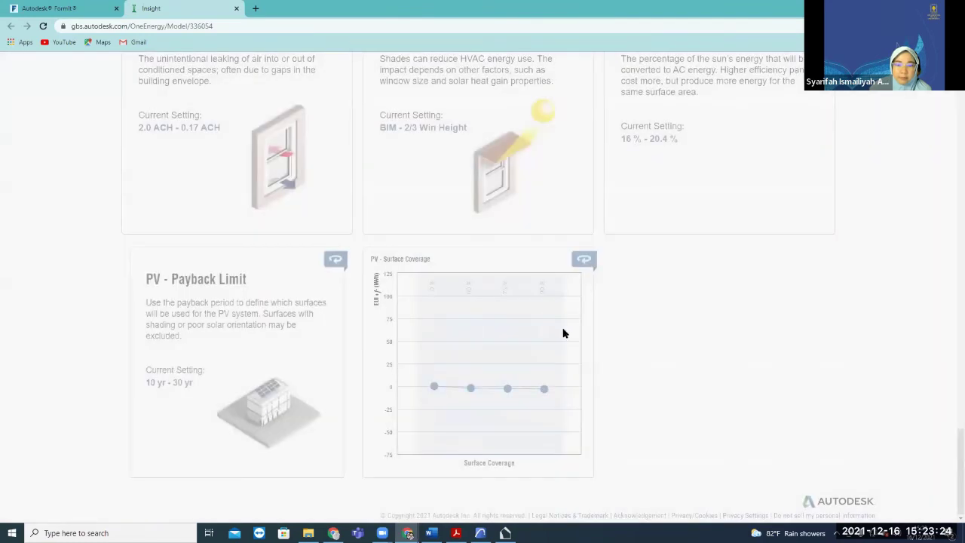
# Check the EUI chart of the Building Orientation factor and close it again.
pyautogui.scroll(5, 564, 332)
pyautogui.scroll(1, 564, 334)
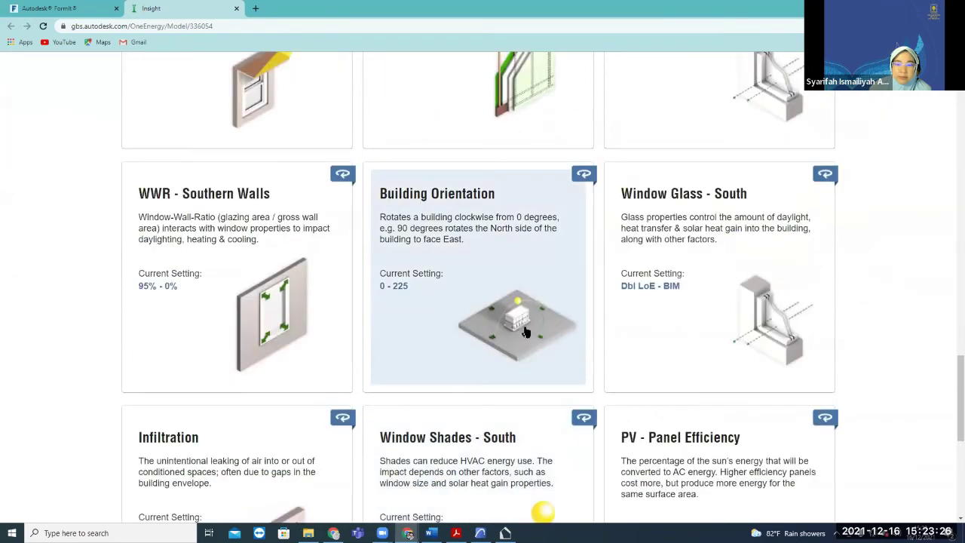
pyautogui.click(538, 320)
pyautogui.rightClick(525, 330)
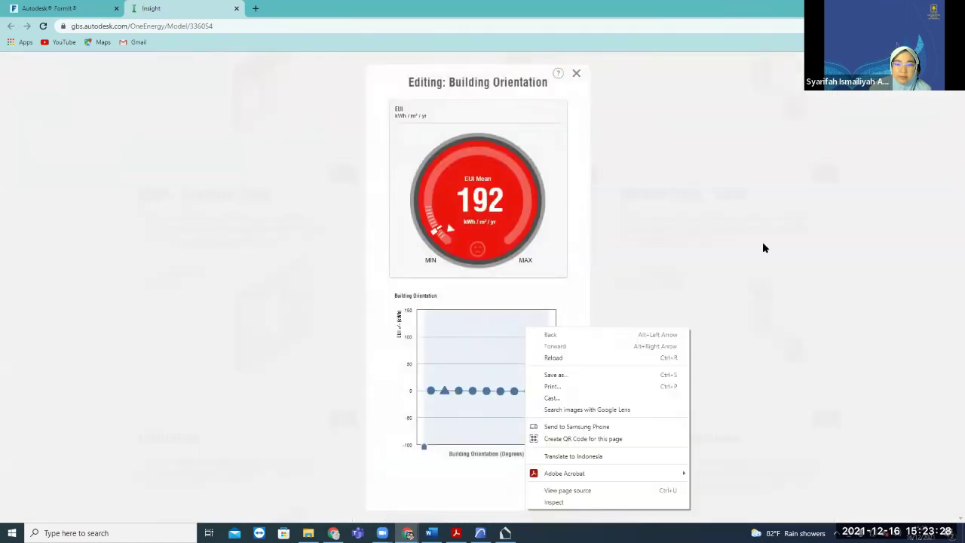
pyautogui.click(782, 245)
pyautogui.click(781, 245)
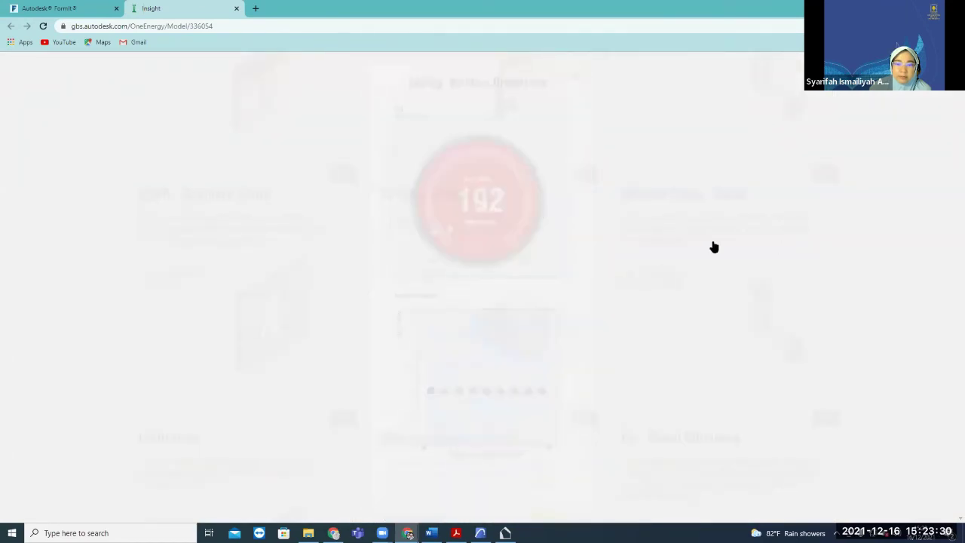
# Return to the Building Form model and adjust the camera's focal length to about 26 mm.
pyautogui.scroll(15, 413, 314)
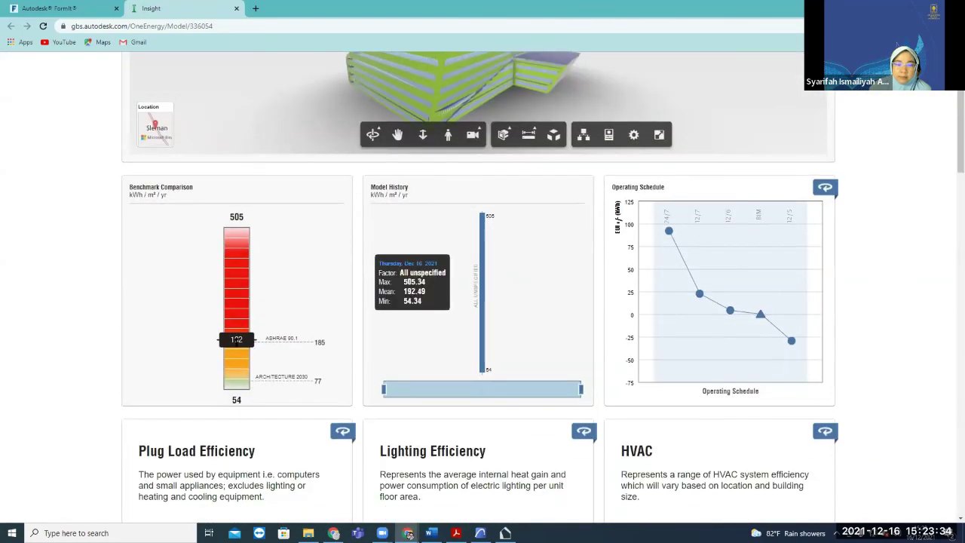
pyautogui.scroll(2, 424, 313)
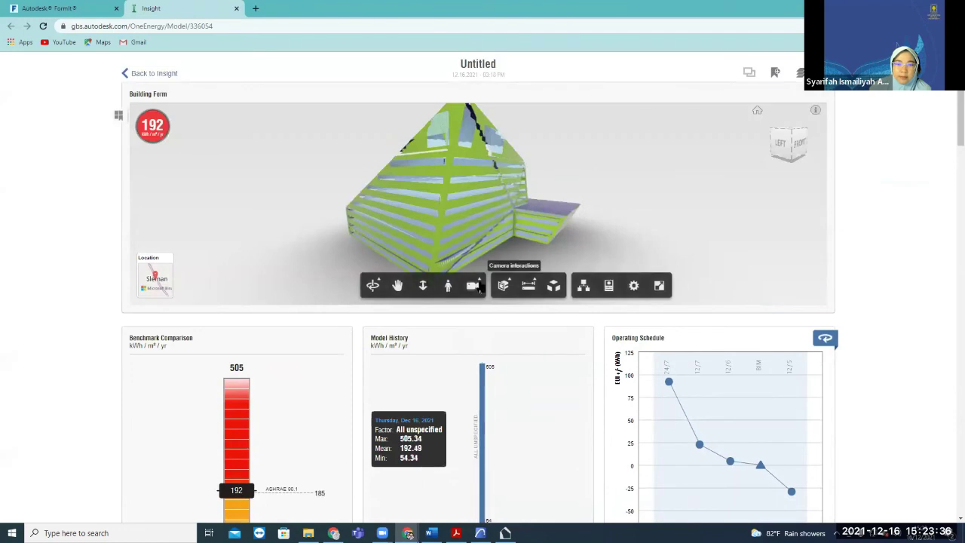
pyautogui.scroll(1, 355, 284)
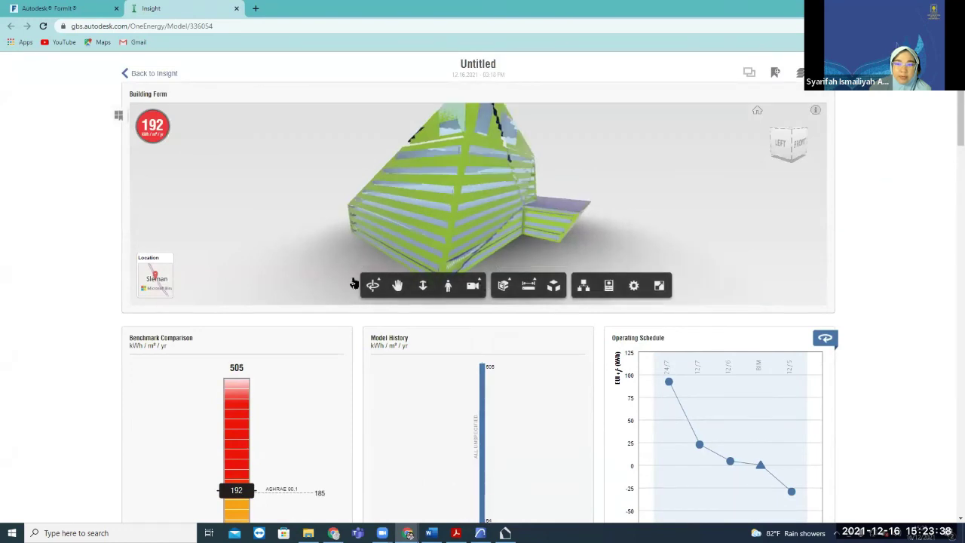
pyautogui.click(473, 285)
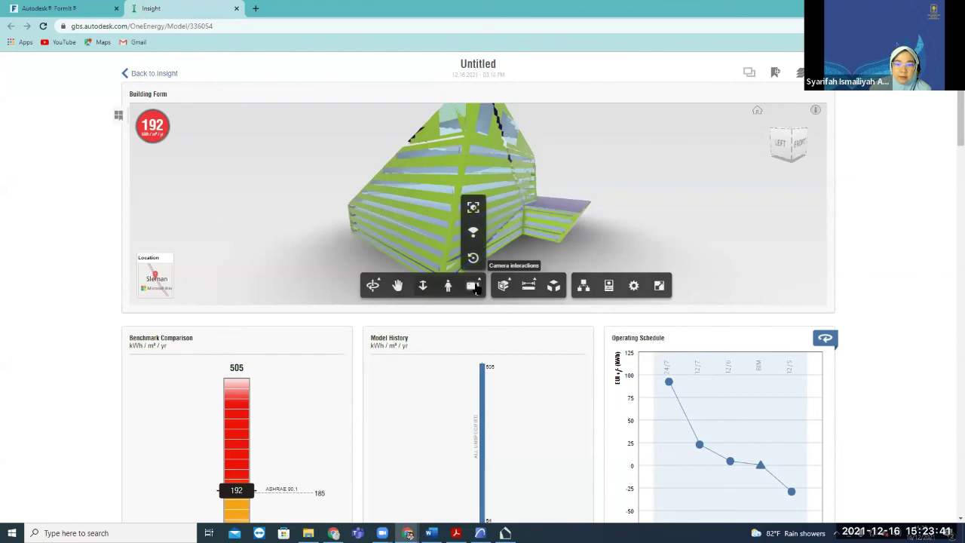
pyautogui.click(477, 236)
pyautogui.moveTo(582, 228); pyautogui.dragTo(490, 241)
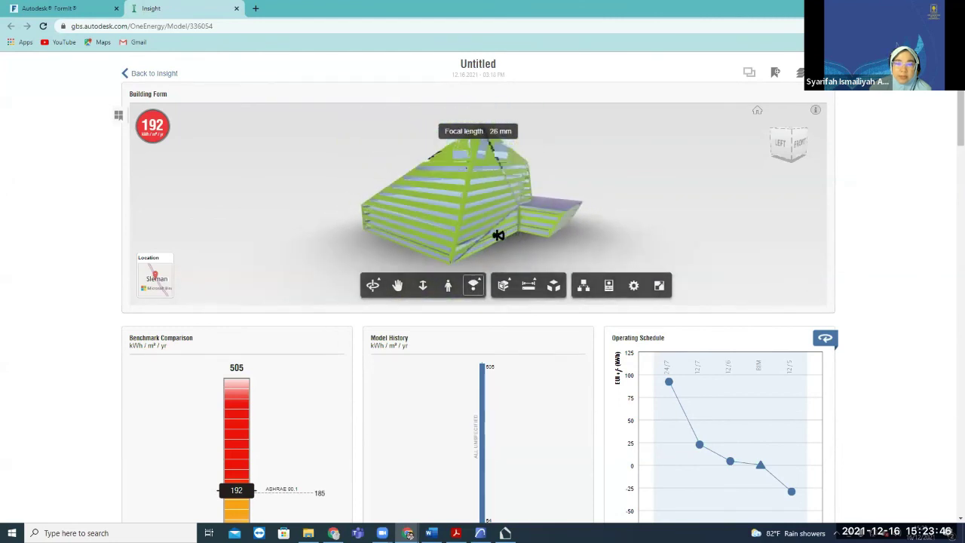
# View the Building Form model cut by a vertical section plane and change the focal length to about 34 mm.
pyautogui.click(499, 294)
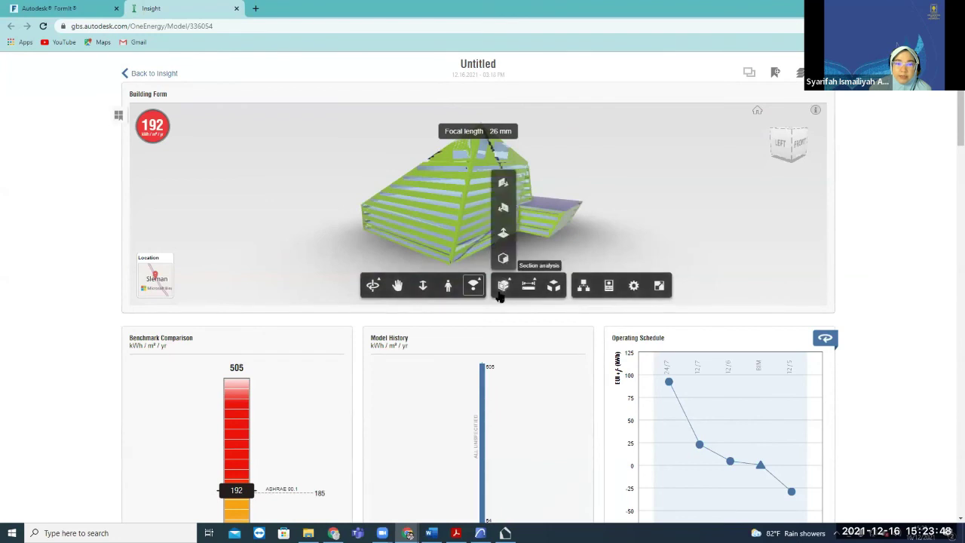
pyautogui.click(504, 208)
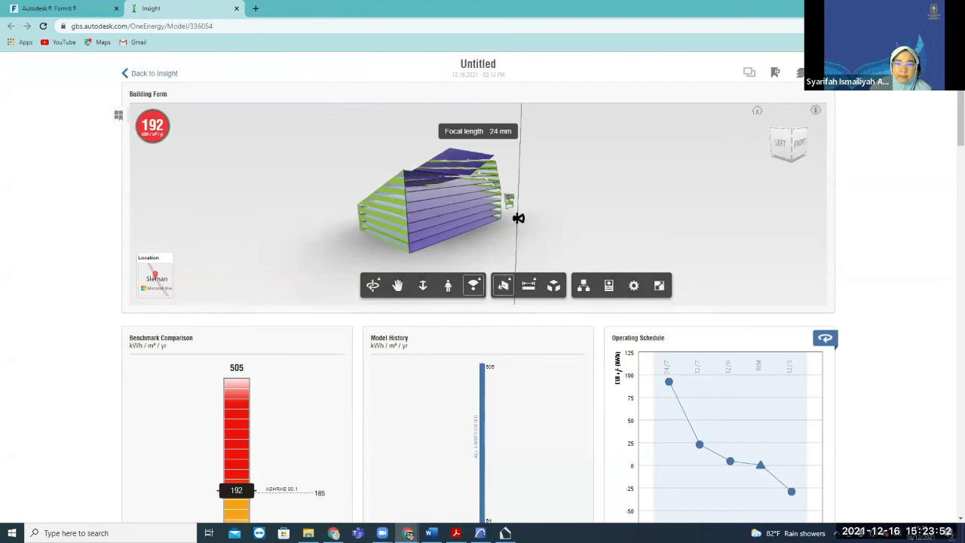
pyautogui.moveTo(519, 214); pyautogui.dragTo(648, 219)
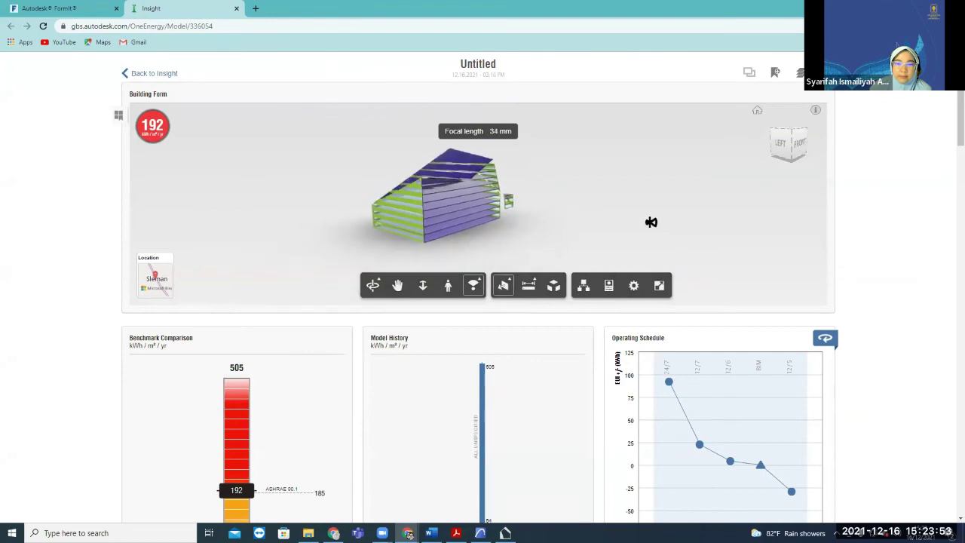
# Turn on the explode control for the Building Form model and set the focal length to about 29 mm.
pyautogui.click(554, 286)
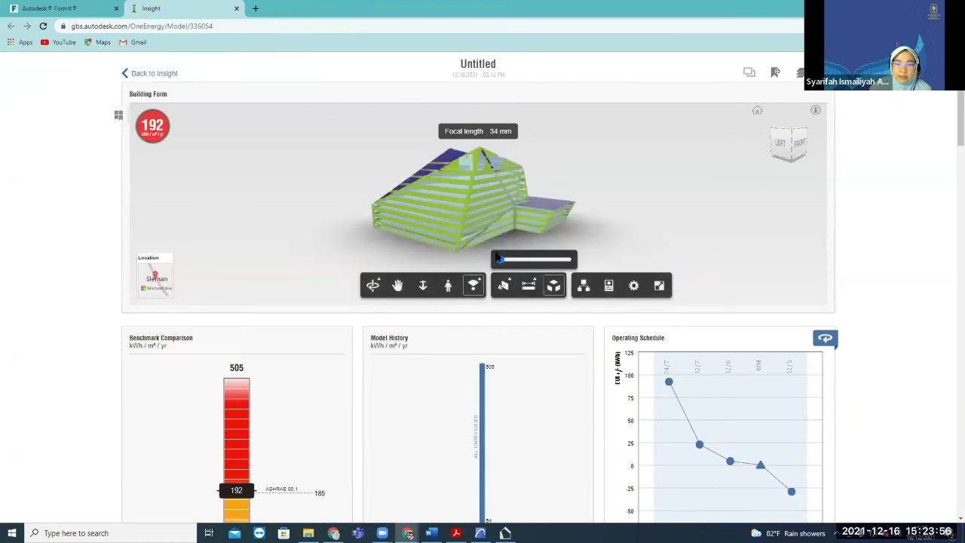
pyautogui.moveTo(418, 221); pyautogui.dragTo(416, 221)
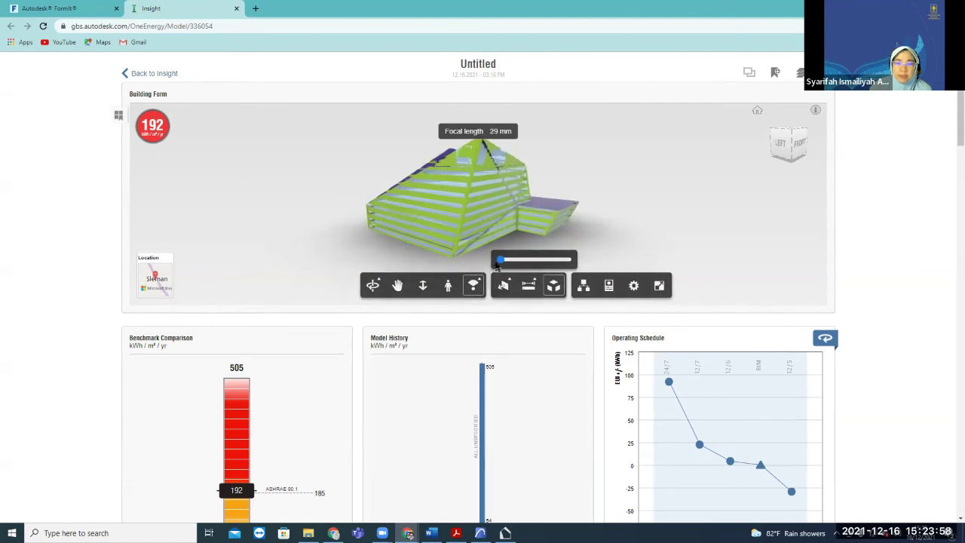
pyautogui.moveTo(498, 260)
pyautogui.mouseDown()
pyautogui.moveTo(543, 261)
pyautogui.moveTo(501, 274)
pyautogui.mouseUp()
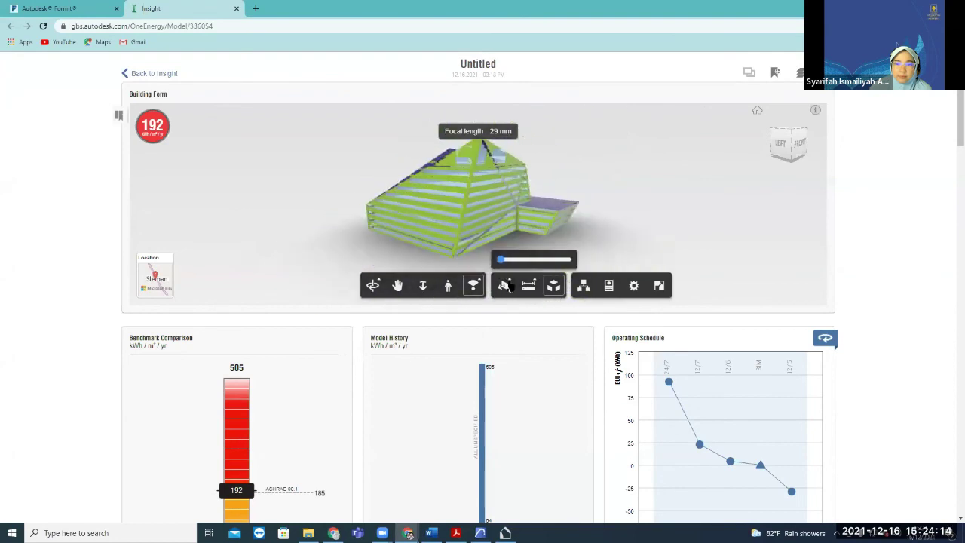
# Open the model browser and the properties of the Building Form model.
pyautogui.click(583, 286)
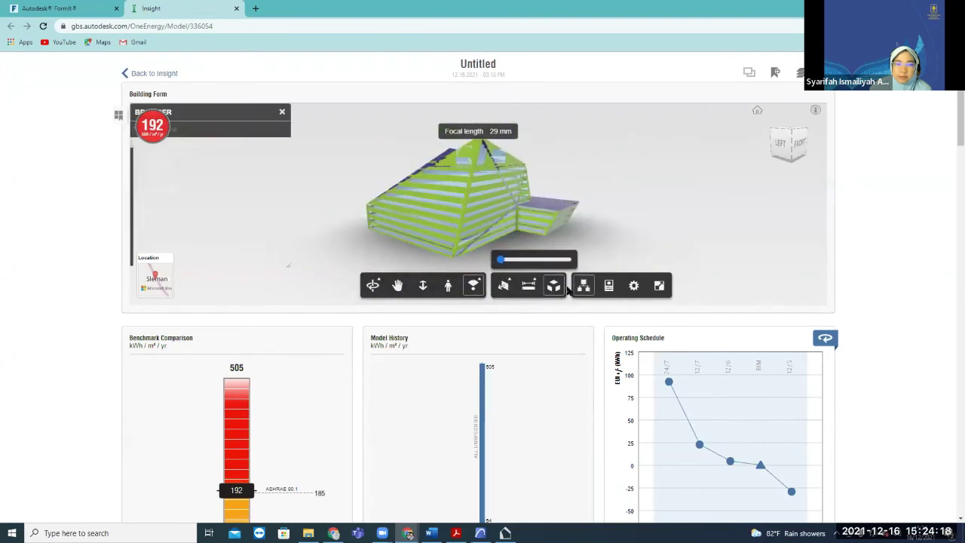
pyautogui.click(610, 288)
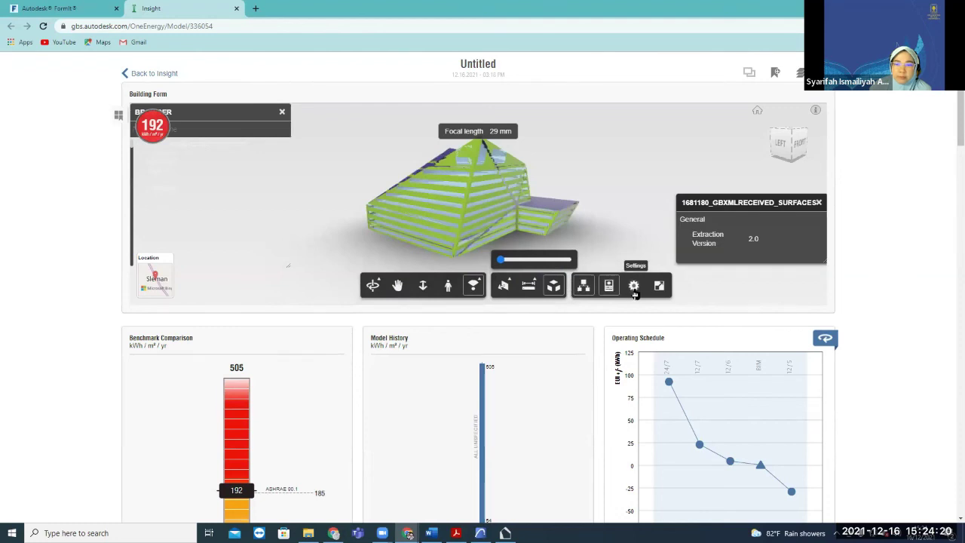
# Check the Building Form viewer's performance and appearance settings and switch back to the FormIt massing model.
pyautogui.click(634, 287)
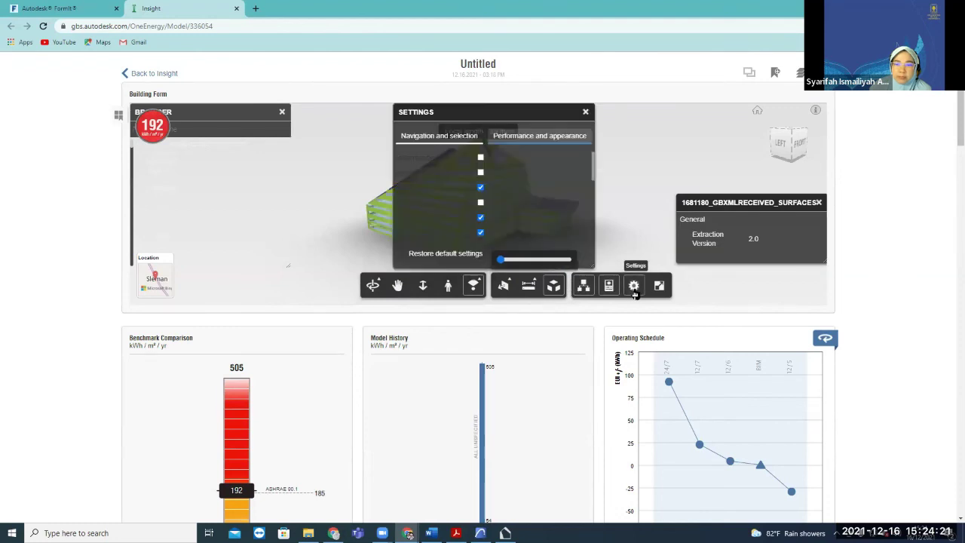
pyautogui.click(586, 113)
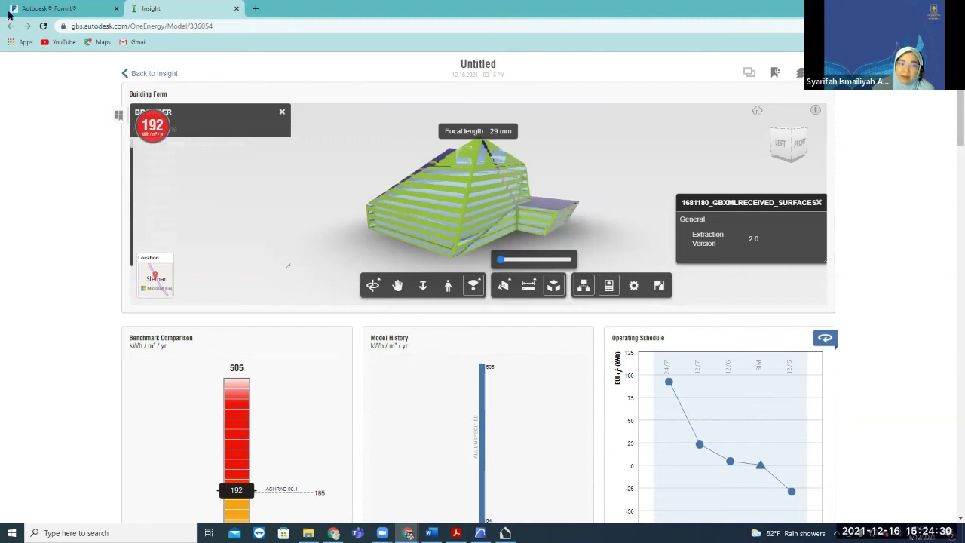
pyautogui.click(47, 17)
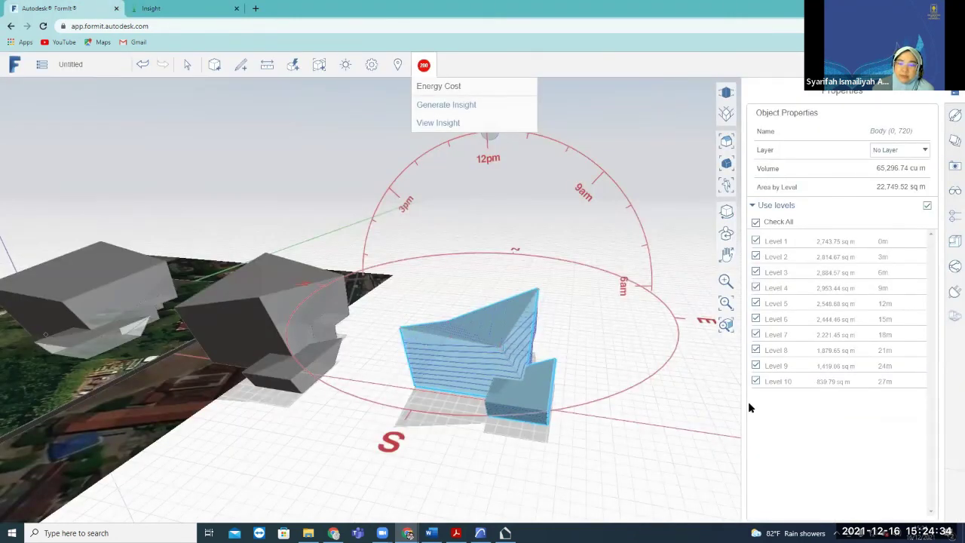
pyautogui.scroll(1, 494, 378)
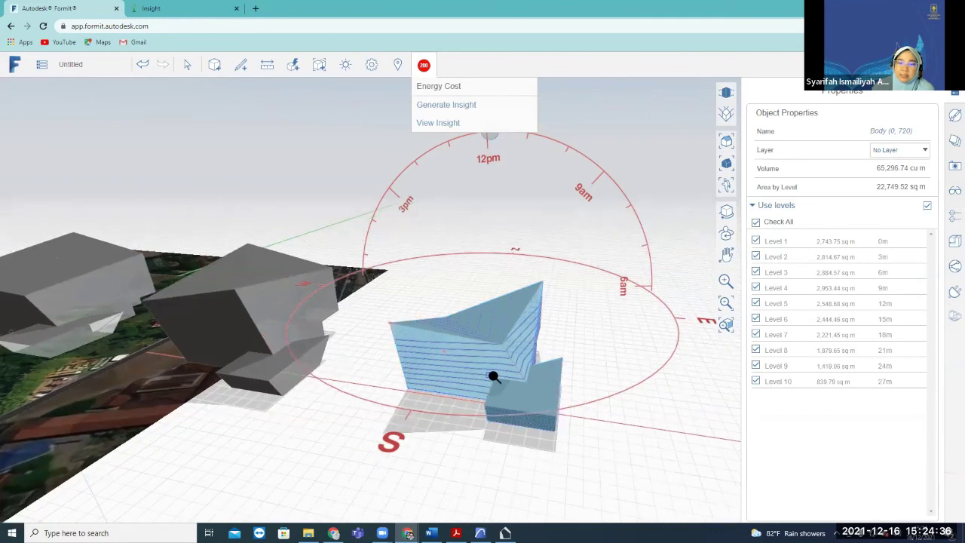
pyautogui.scroll(3, 494, 378)
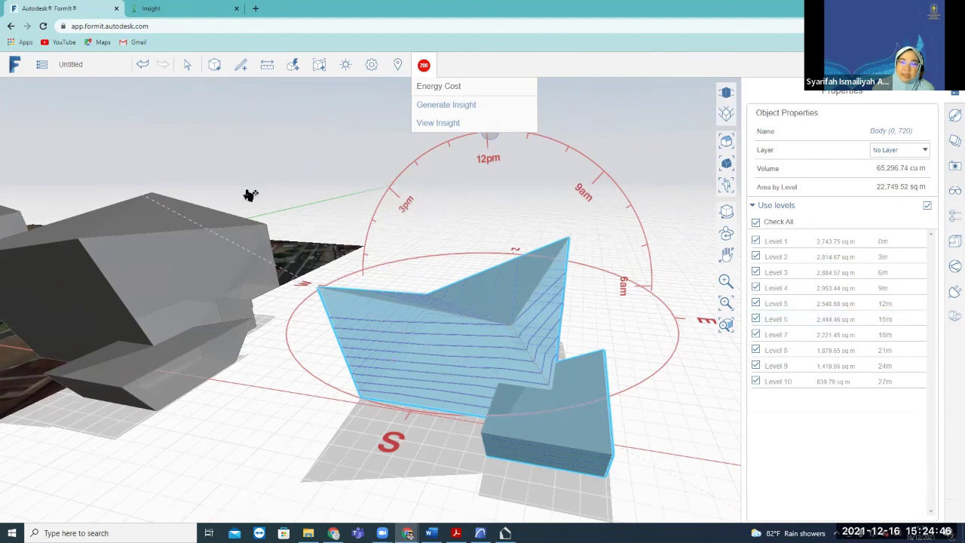
# Look over the Energy Cost and Insight options for the selected building mass and close them.
pyautogui.click(427, 71)
pyautogui.click(437, 89)
pyautogui.click(425, 69)
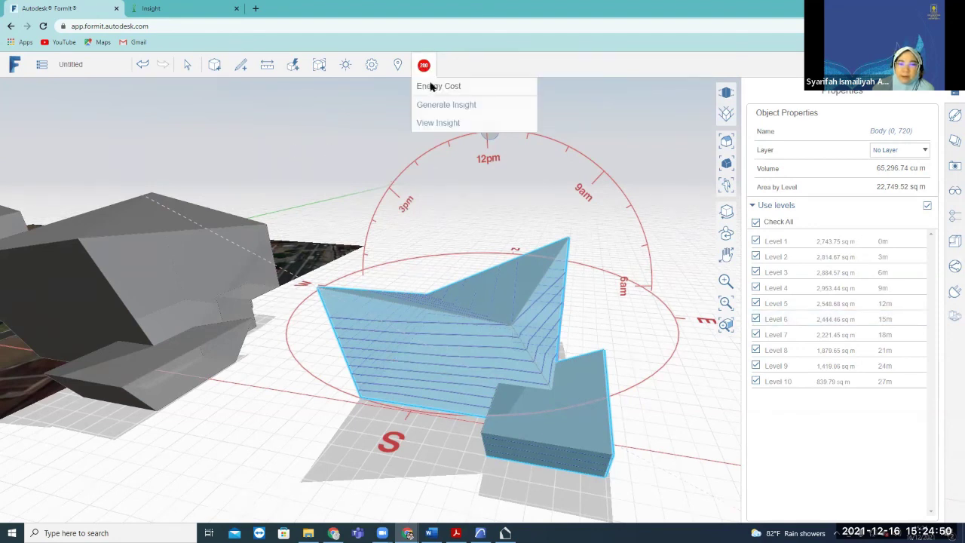
pyautogui.click(433, 89)
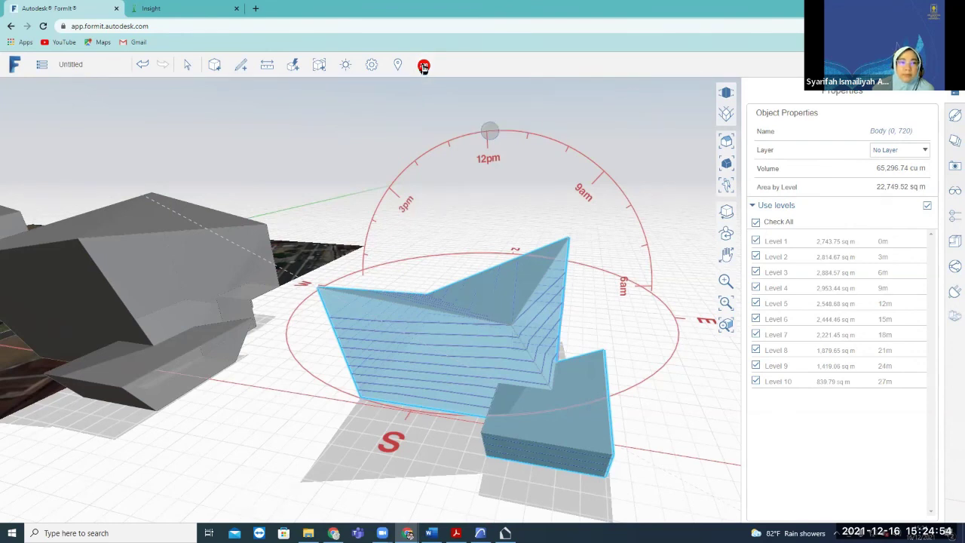
# Review the file formats and object scopes offered for exporting the sketch locally, leaving without exporting.
pyautogui.click(44, 66)
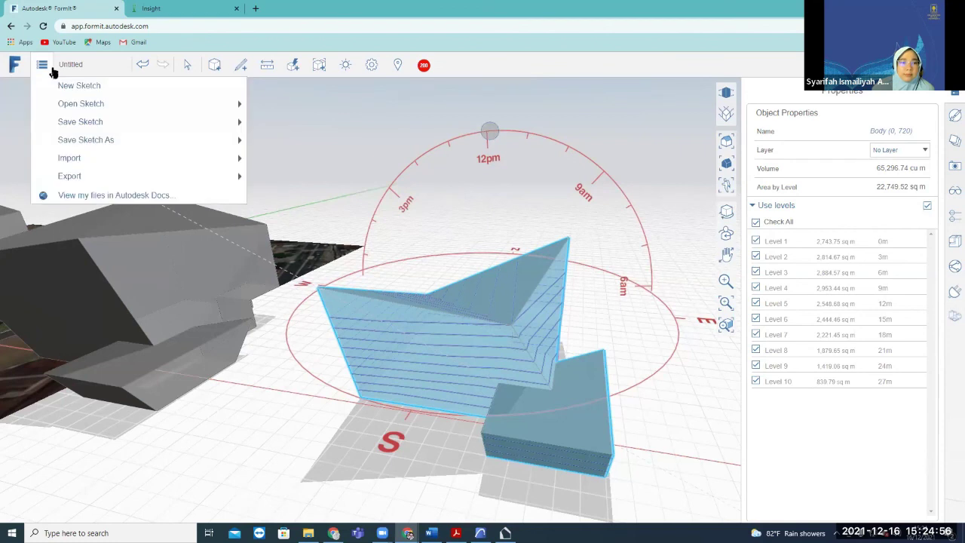
pyautogui.moveTo(85, 179)
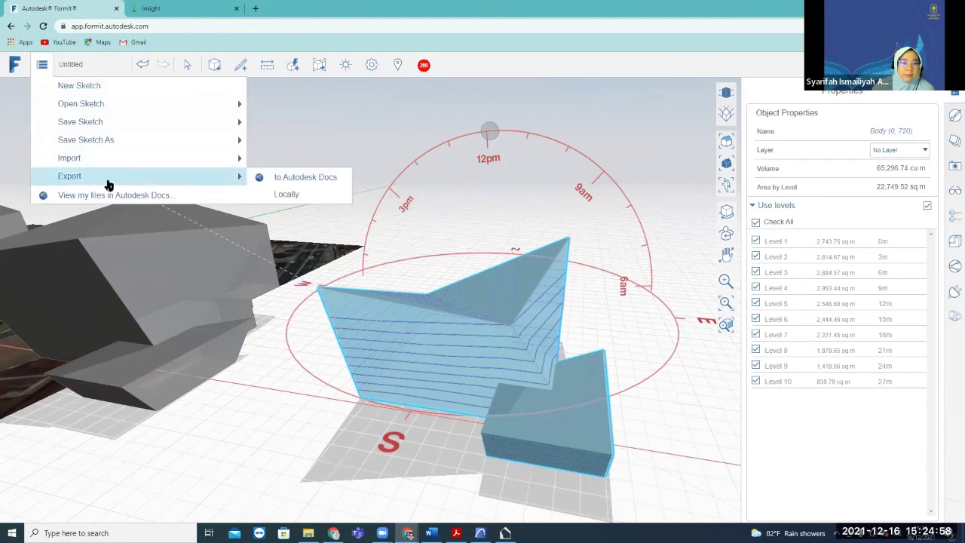
pyautogui.click(292, 196)
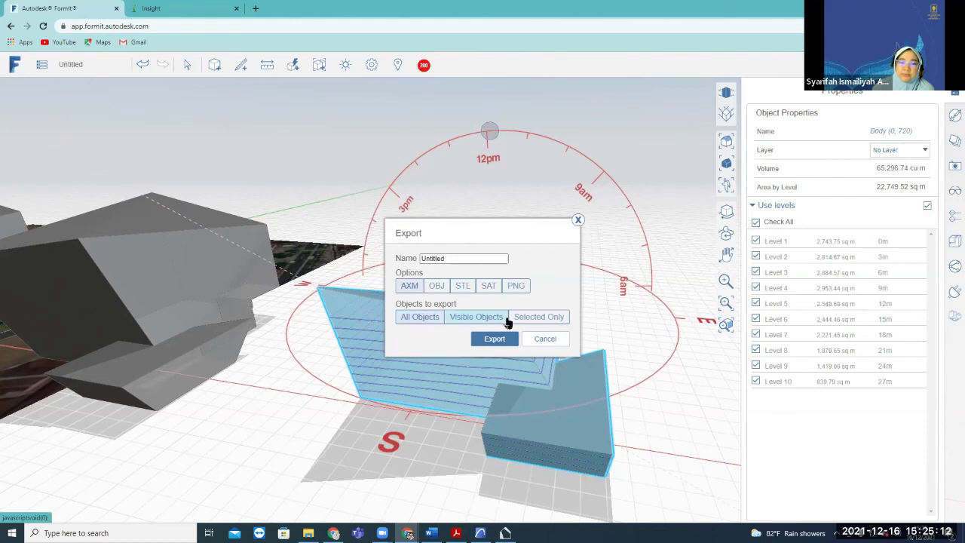
pyautogui.click(543, 339)
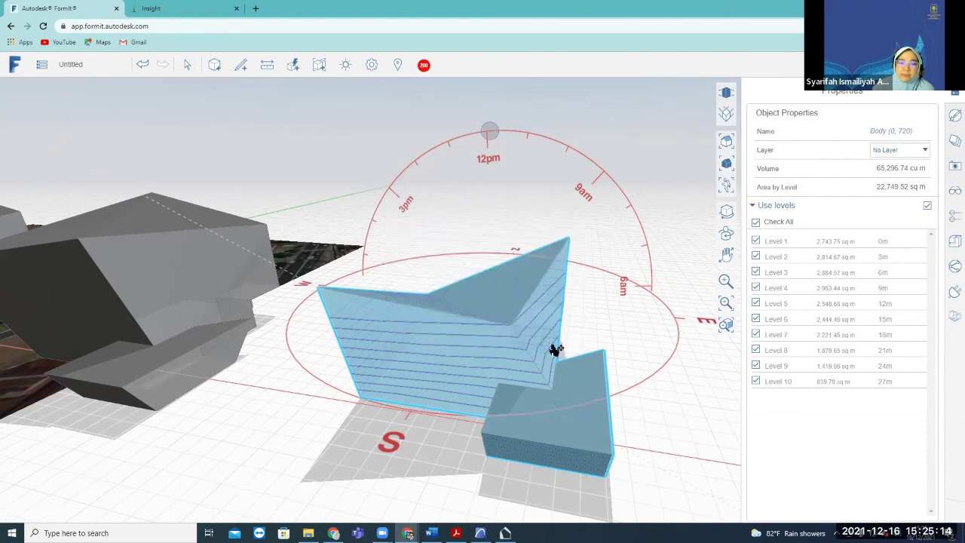